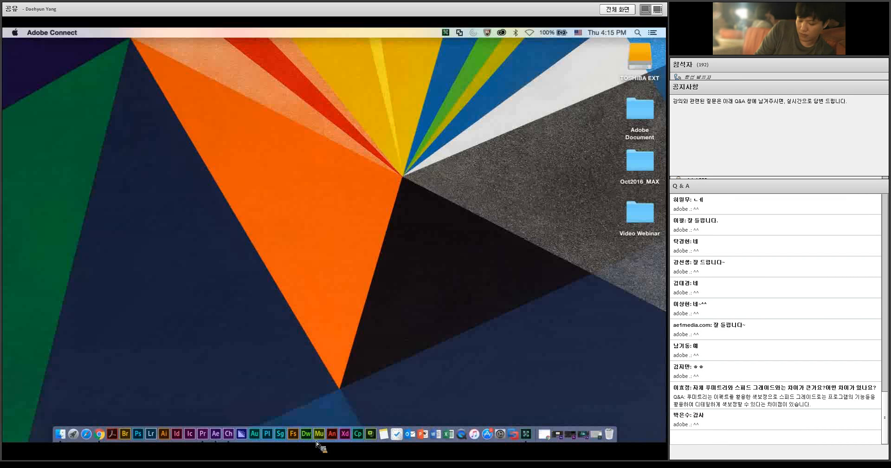
Step: Switch to Premiere Pro and play the opening of the Blue Moon title sequence from near its start
right_click(204, 434)
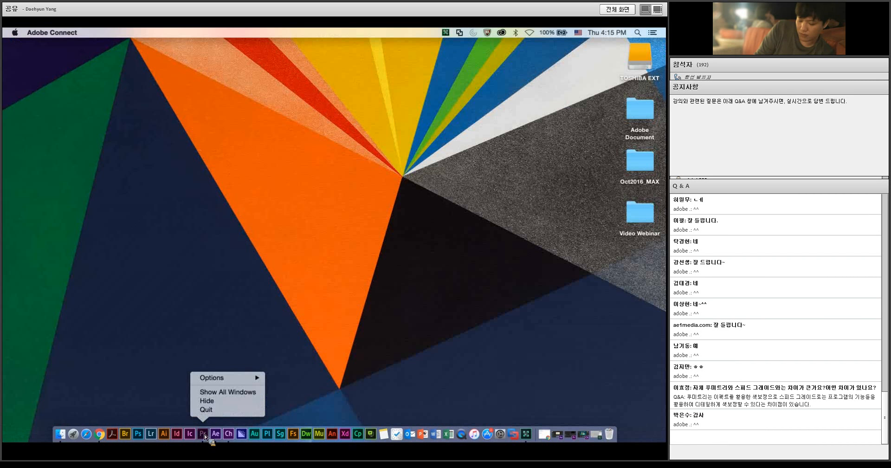
left_click(205, 434)
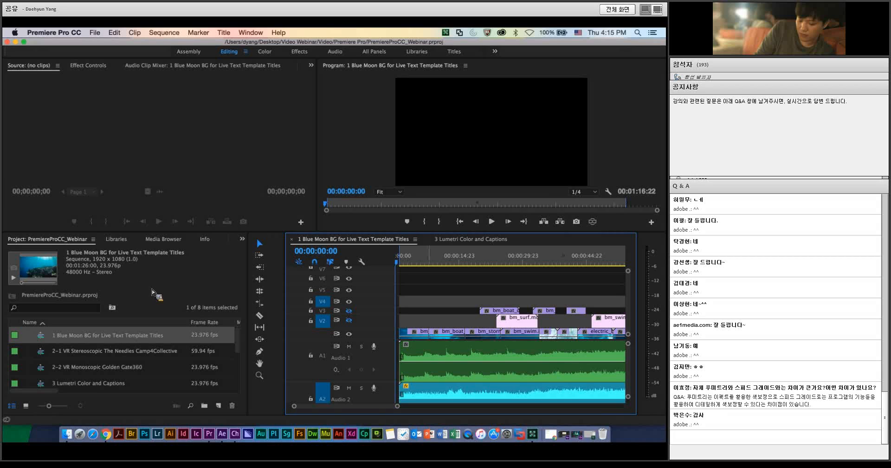
left_click(400, 264)
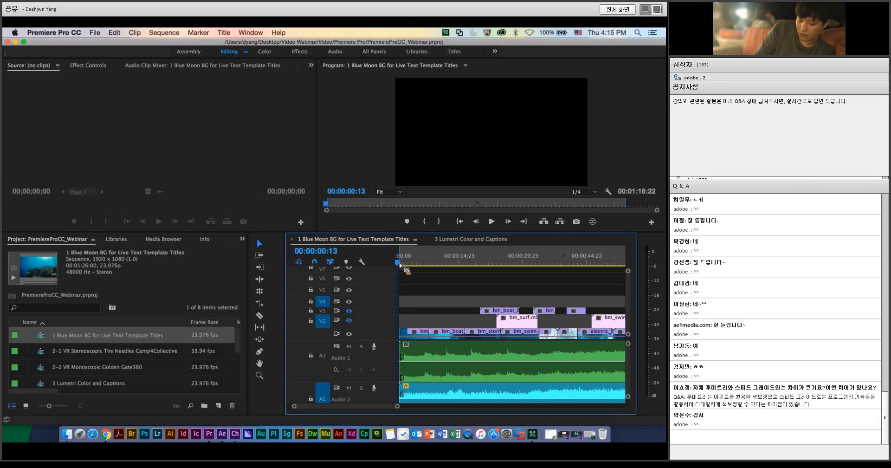
key("space")
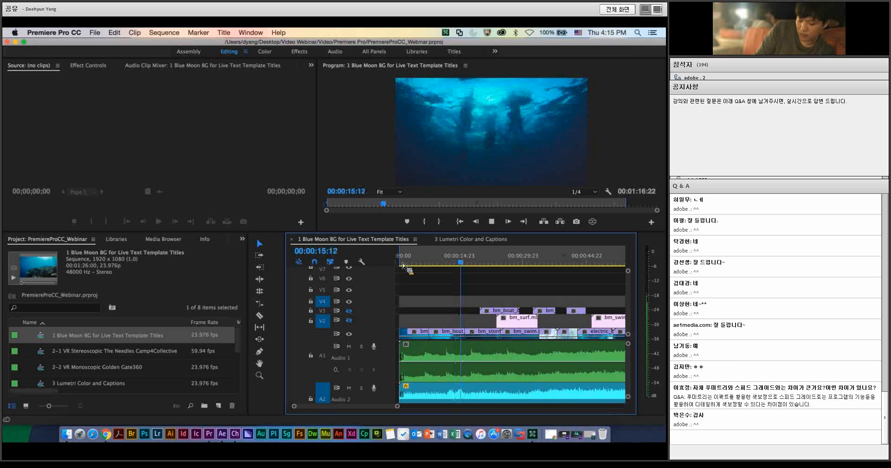
key("space")
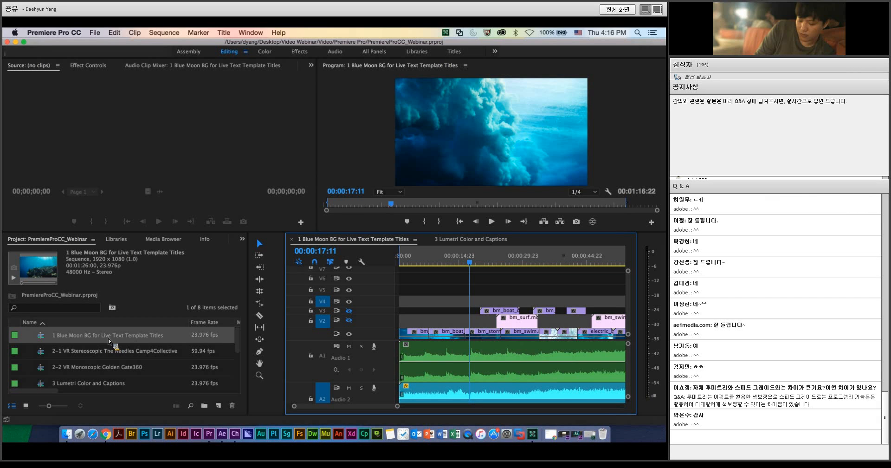
Step: Import the chapter composition from Chapter.aecap in the After Effects Live Text Templates folder
scroll(42, 367, "down", 3)
double_click(31, 384)
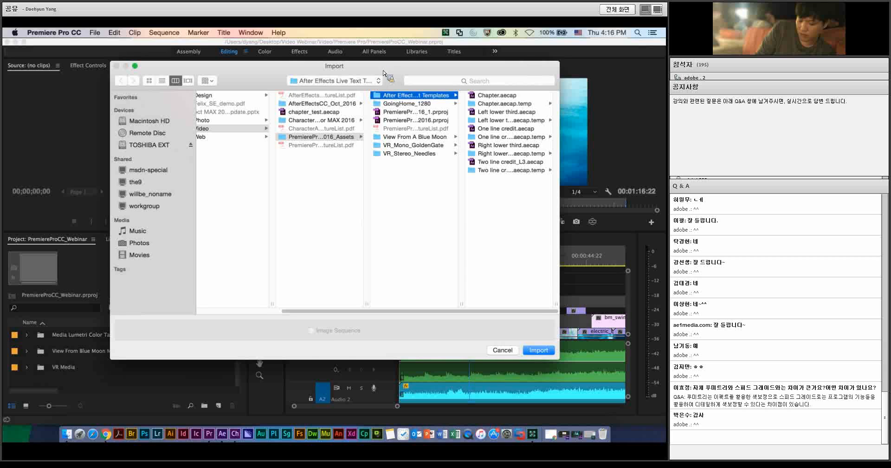
left_click_drag(383, 66, 349, 62)
left_click(475, 94)
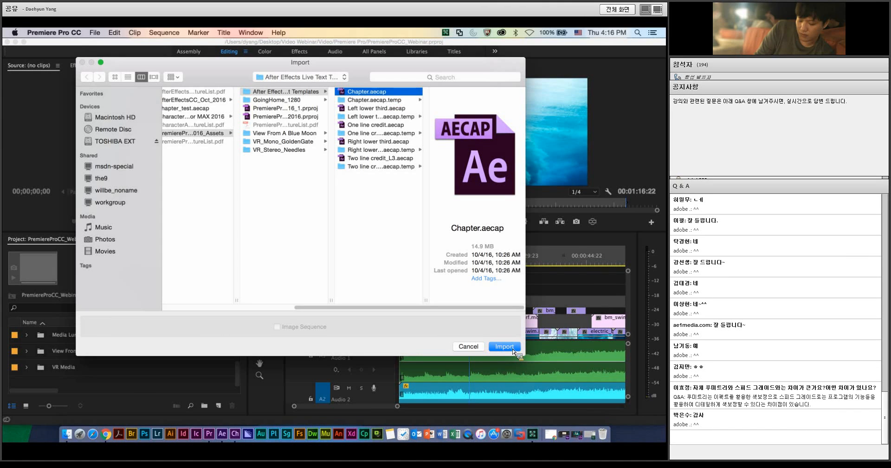
left_click(513, 350)
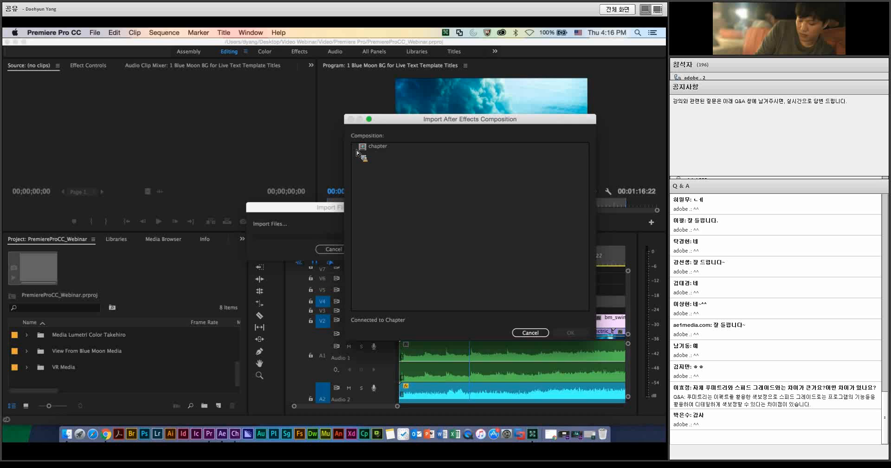
left_click(359, 147)
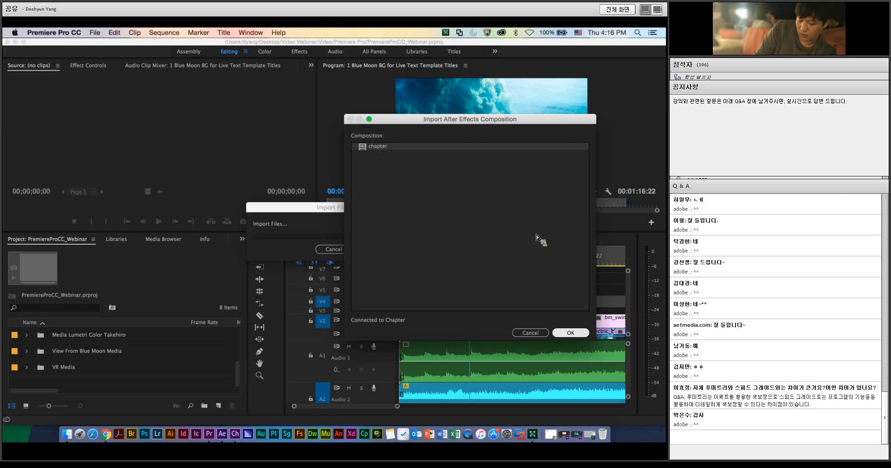
left_click(572, 333)
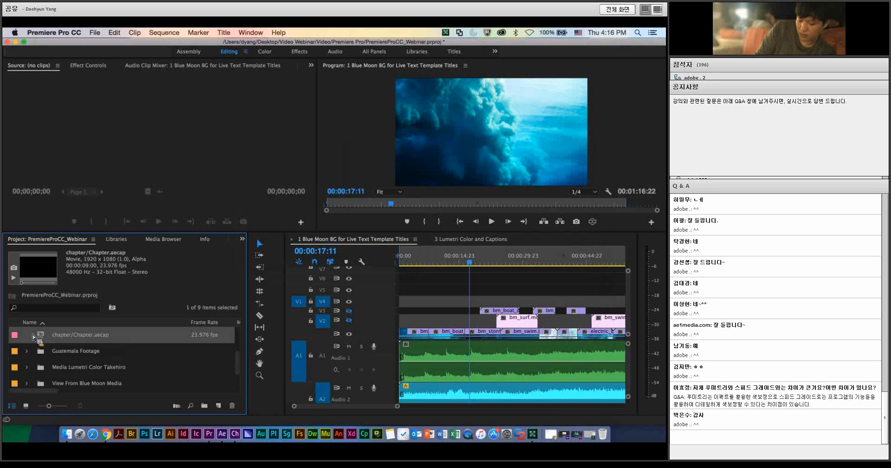
Step: Place the chapter/Chapter.aecap clip on video track V6 above the bm_boat clip, then preview the title in an enlarged program monitor
left_click_drag(44, 338, 480, 282)
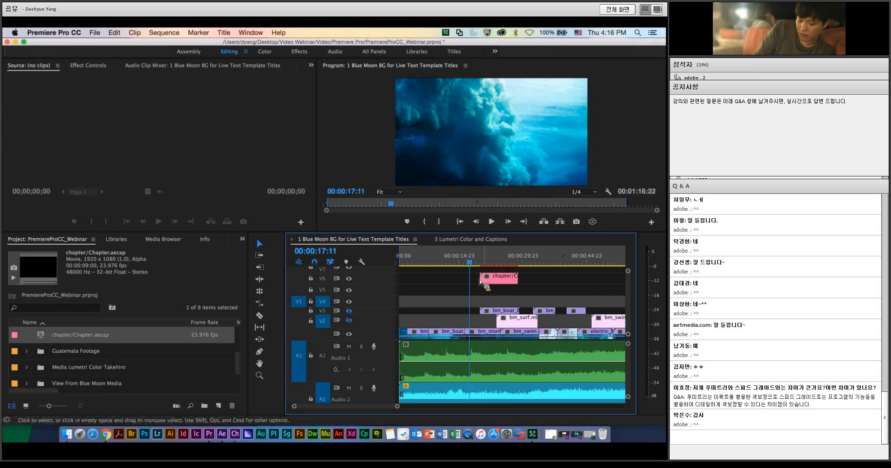
key("space")
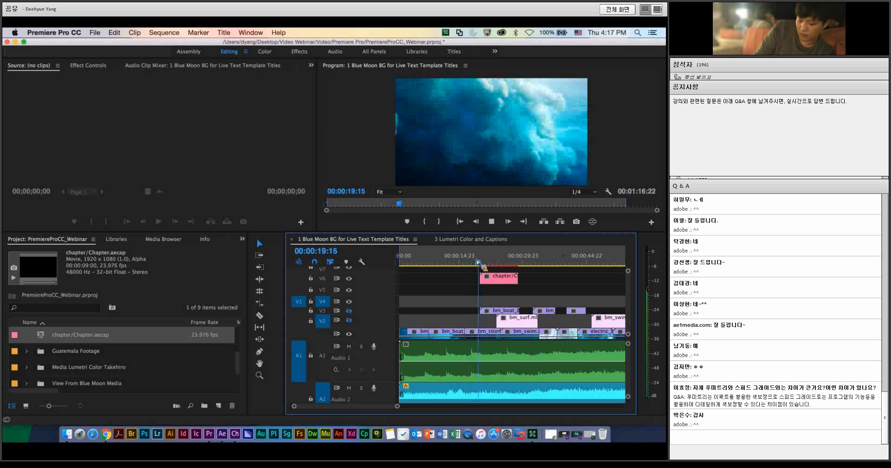
key("space")
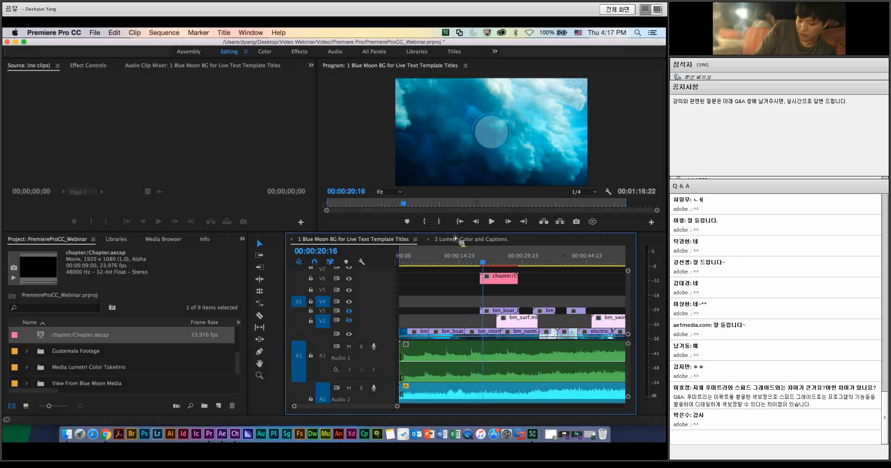
left_click_drag(453, 236, 453, 278)
scroll(510, 330, "up", 2)
key("space")
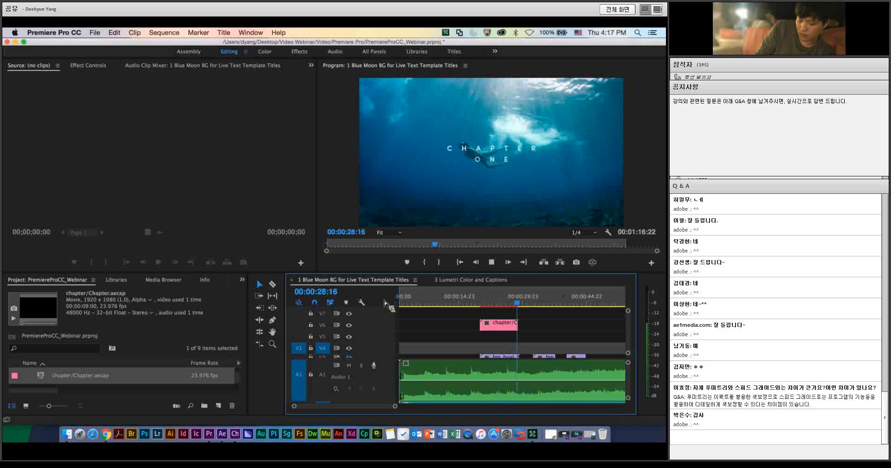
key("space")
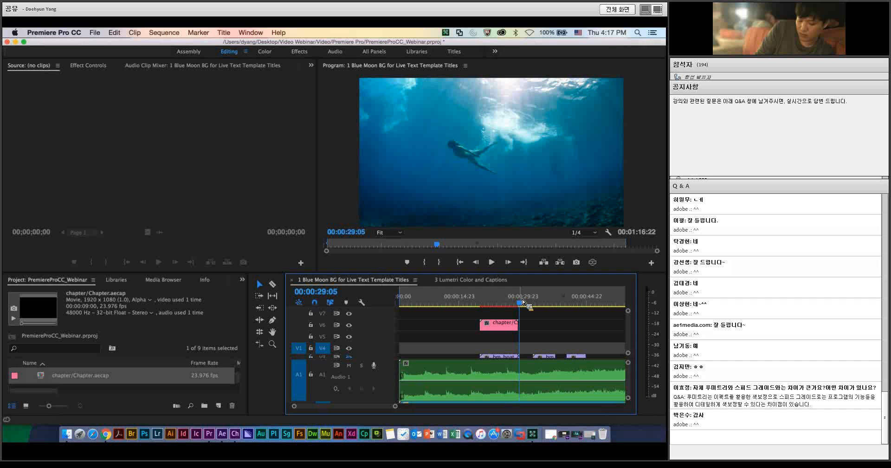
Step: Change the chapter clip's editable After Effects text to "After Effect" on the first line and "CC 2017" on the second
left_click(502, 302)
left_click(506, 324)
left_click_drag(506, 325, 520, 145)
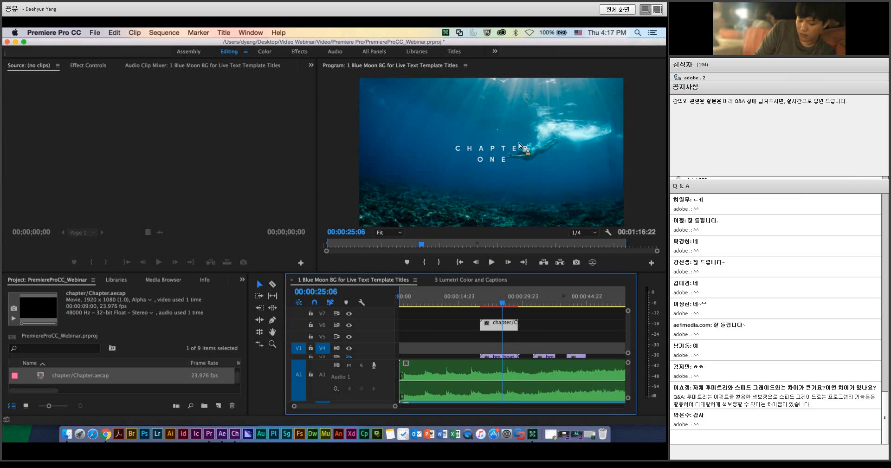
left_click_drag(520, 145, 45, 139)
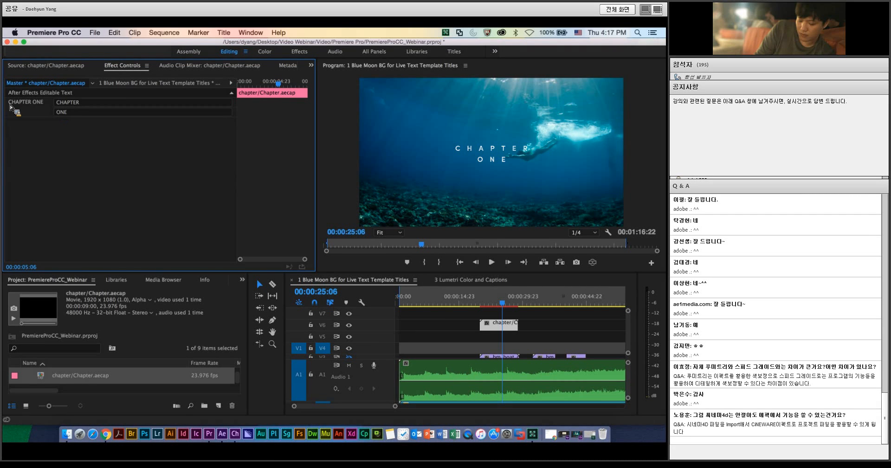
left_click(77, 104)
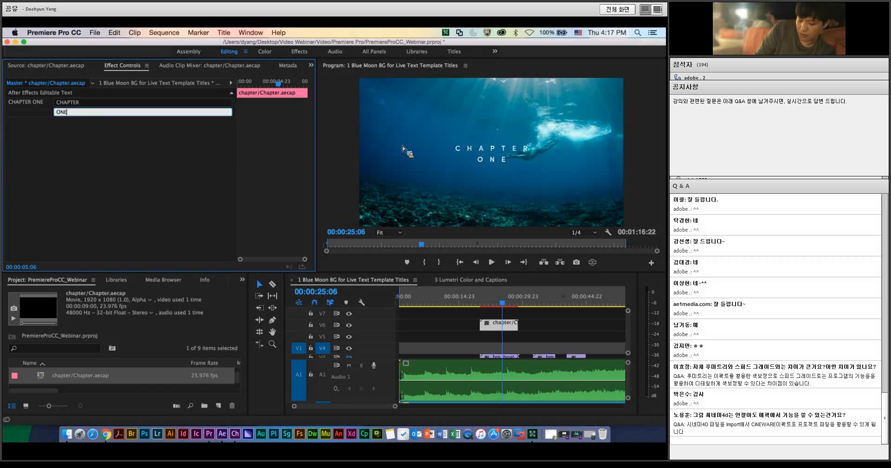
double_click(83, 103)
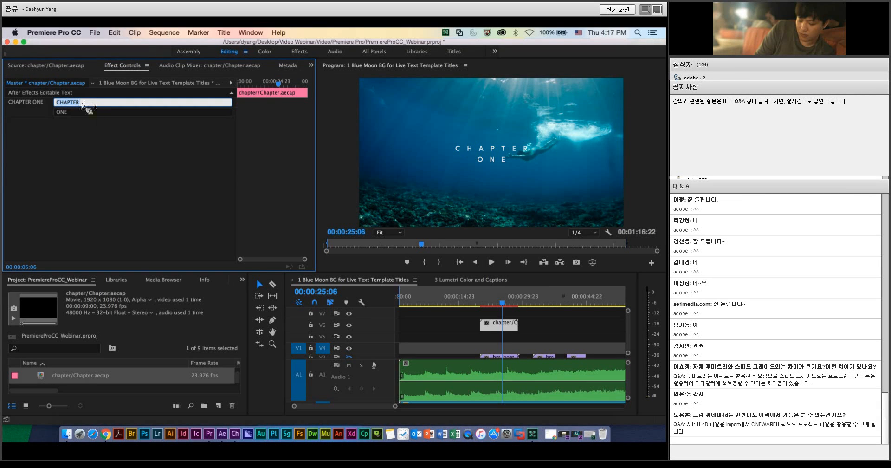
type("A")
type("fter Effect")
left_click(65, 113)
type("CC 2017")
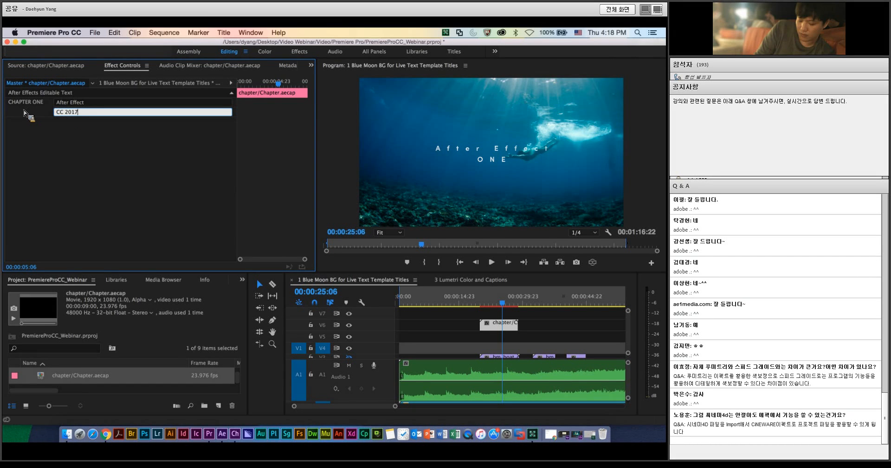
key("Return")
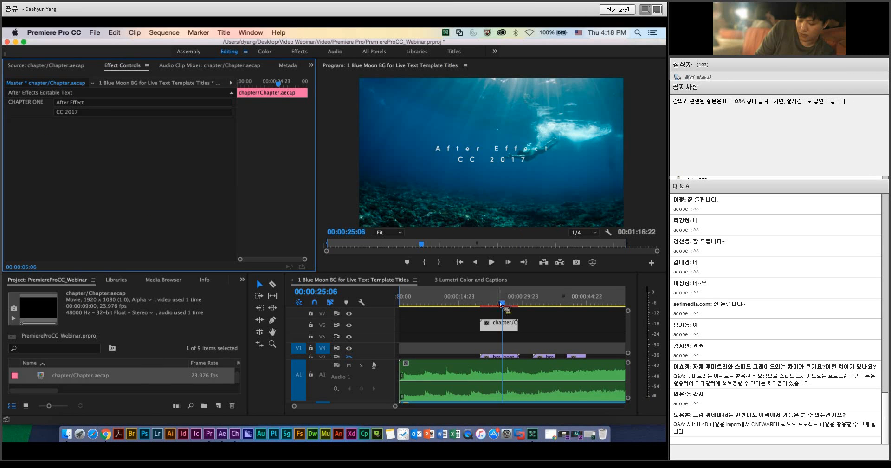
Step: Play back the edited chapter title from within its clip to review the text animation
left_click_drag(502, 303, 495, 304)
key("space")
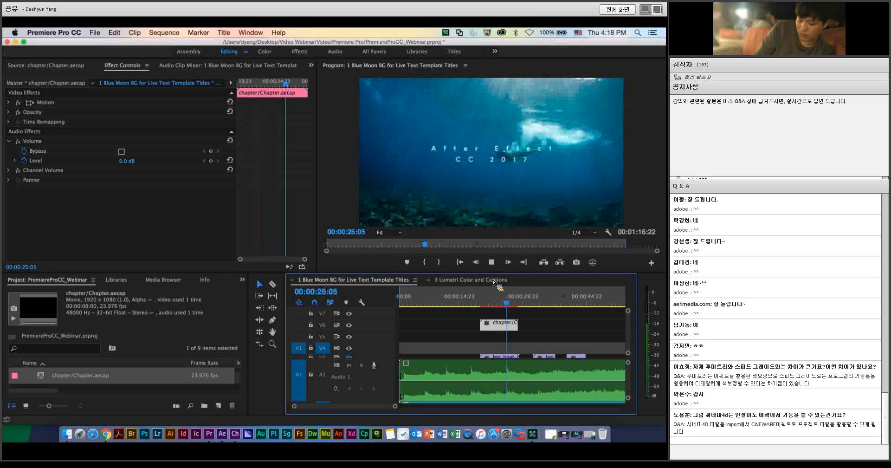
key("space")
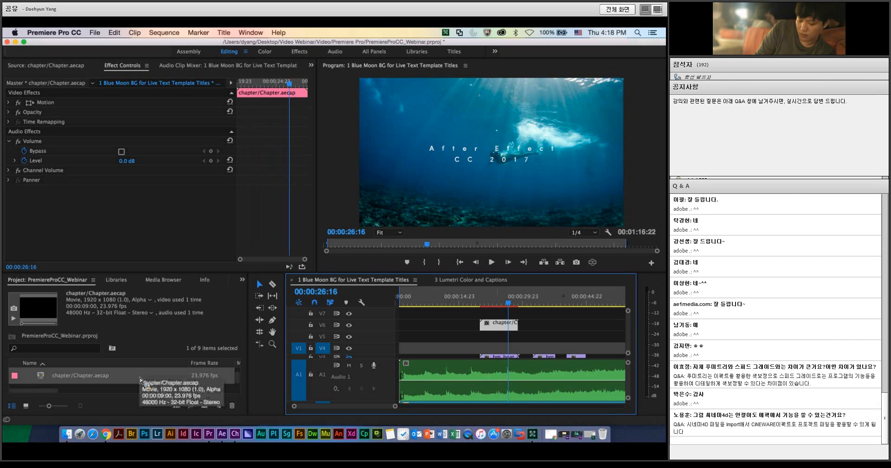
Step: Enlarge the project and timeline area and show the 3 Lumetri Color and Captions sequence
scroll(112, 381, "right", 2)
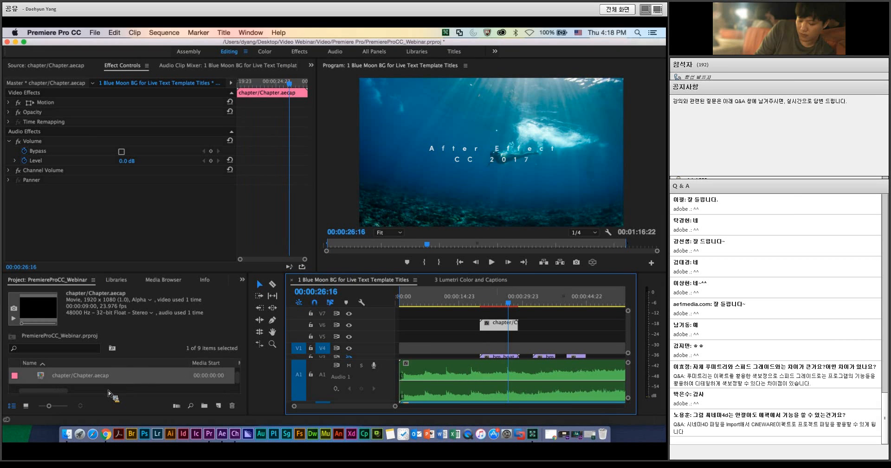
scroll(112, 381, "up", 1)
left_click_drag(198, 276, 205, 217)
left_click(473, 218)
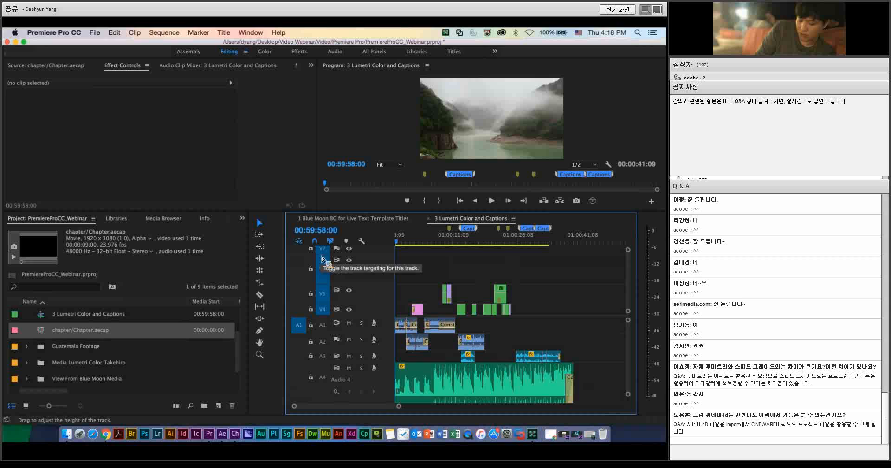
Step: Open the 2-2 VR Monoscopic Golden Gate360 and 2-1 VR Stereoscopic The Needles Camp4Collective sequences, placing the latter's playhead at 00:00:06:52
scroll(94, 346, "up", 3)
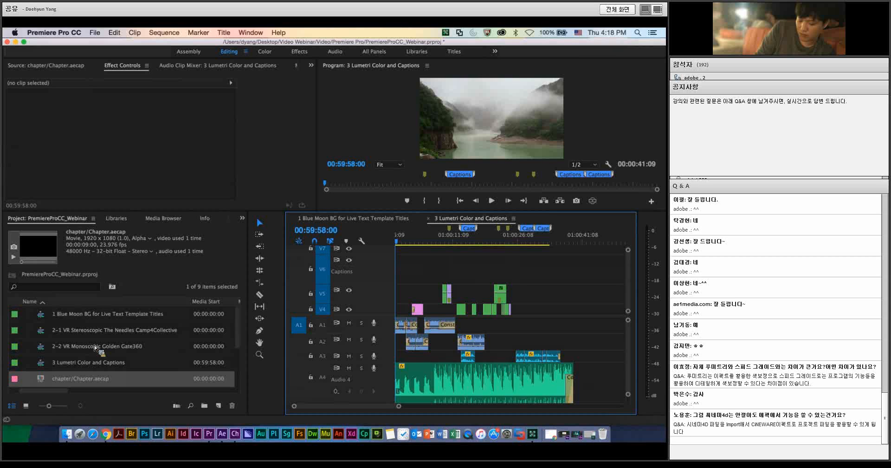
left_click(129, 336)
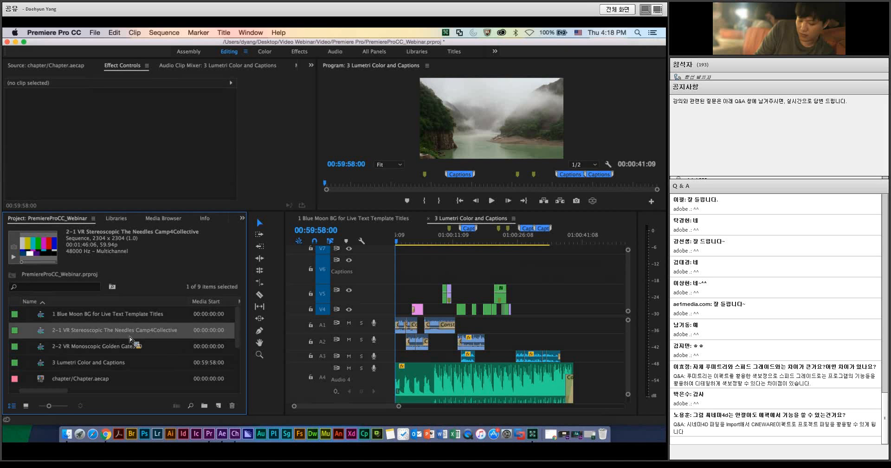
left_click(131, 338)
double_click(135, 346)
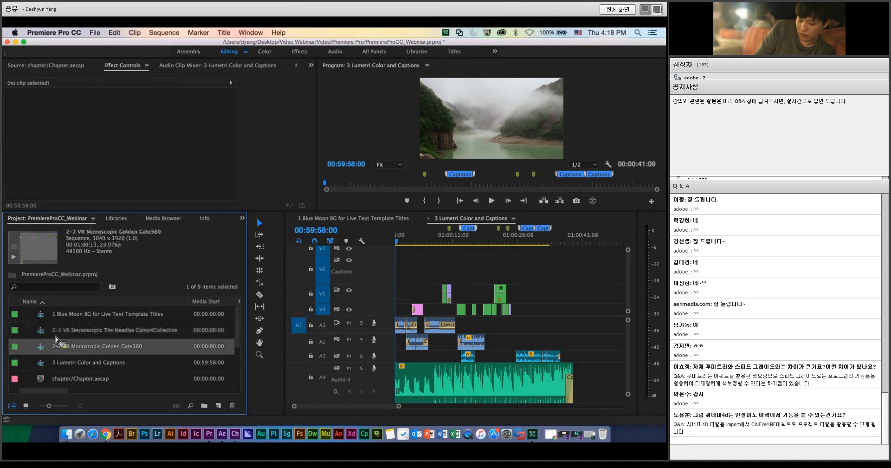
double_click(51, 335)
left_click_drag(51, 335, 380, 273)
left_click_drag(403, 301, 418, 305)
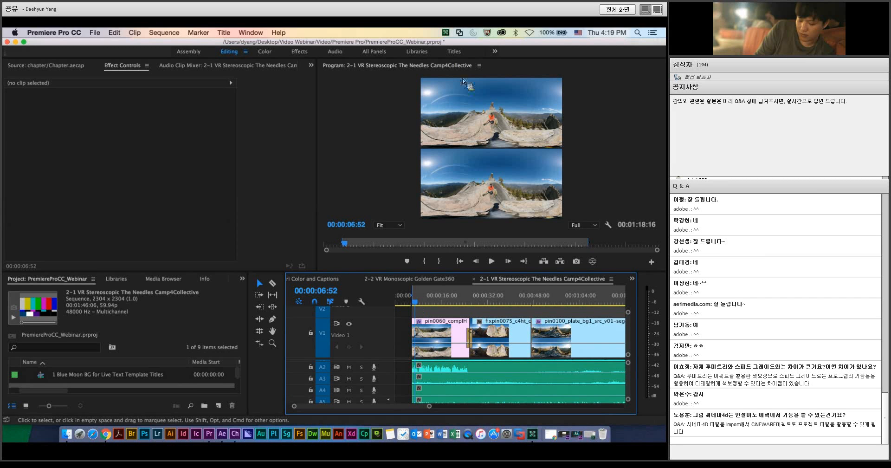
Step: Load the first pin0060 clip into the source monitor and turn on VR video display in the program monitor
left_click_drag(57, 380, 470, 288)
double_click(431, 333)
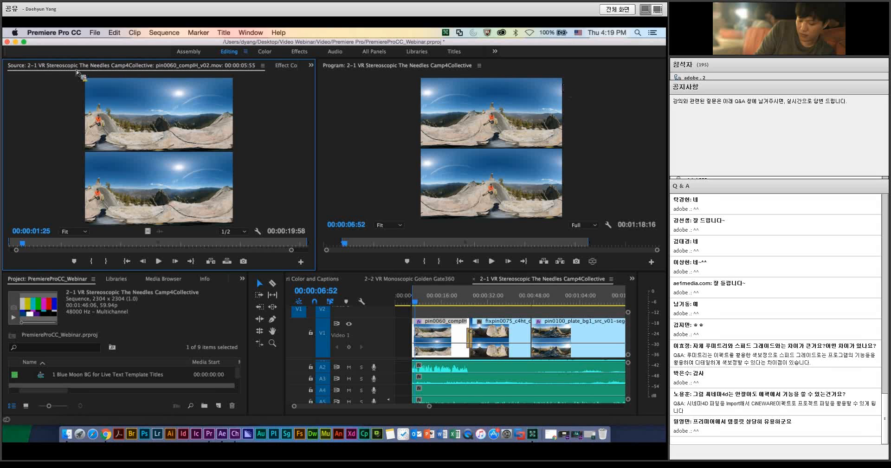
left_click(343, 171)
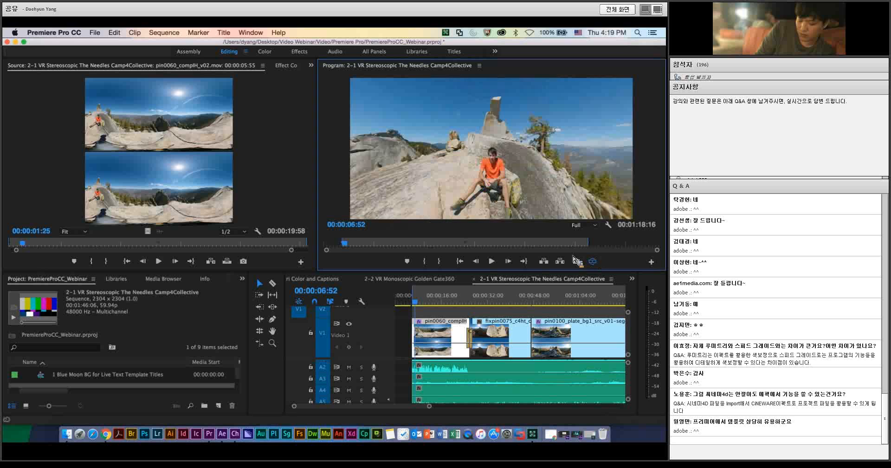
Step: Play the stereoscopic VR sequence and look around the 360-degree scene in the program monitor
left_click(418, 306)
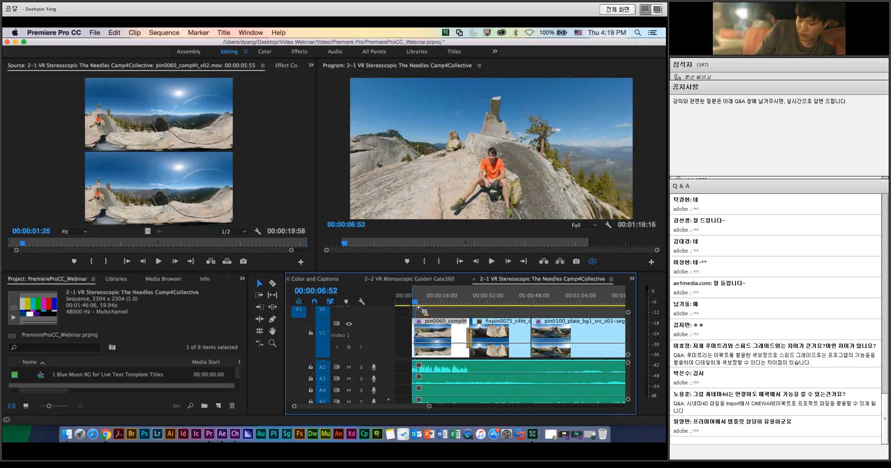
key("space")
left_click_drag(534, 134, 549, 181)
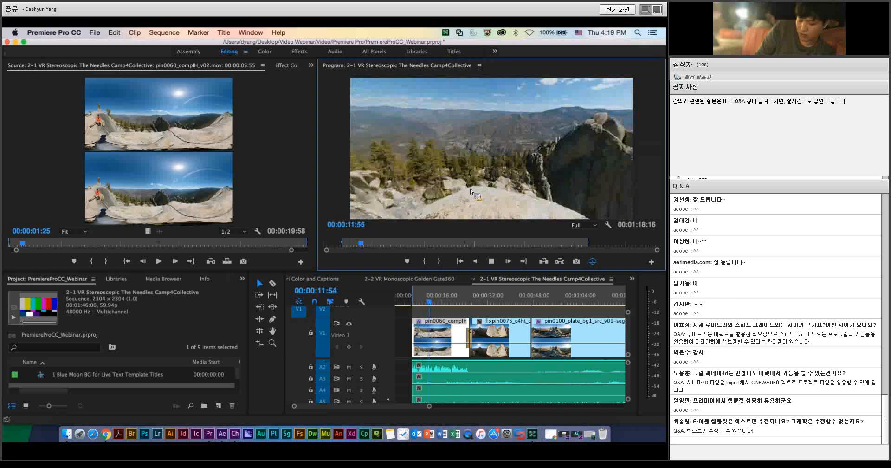
left_click_drag(603, 162, 602, 200)
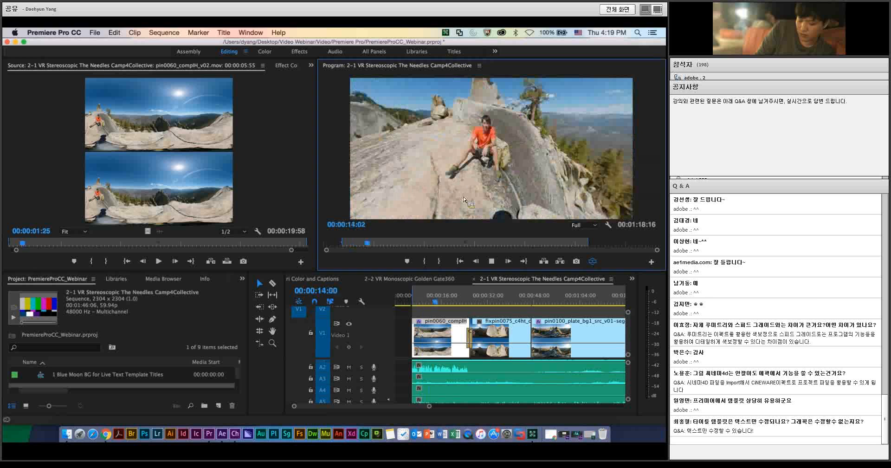
Step: Set the program monitor's VR stereoscopic view to Anaglyph and play the sequence while looking around the 360-degree scene
left_click(609, 225)
mouse_move(585, 177)
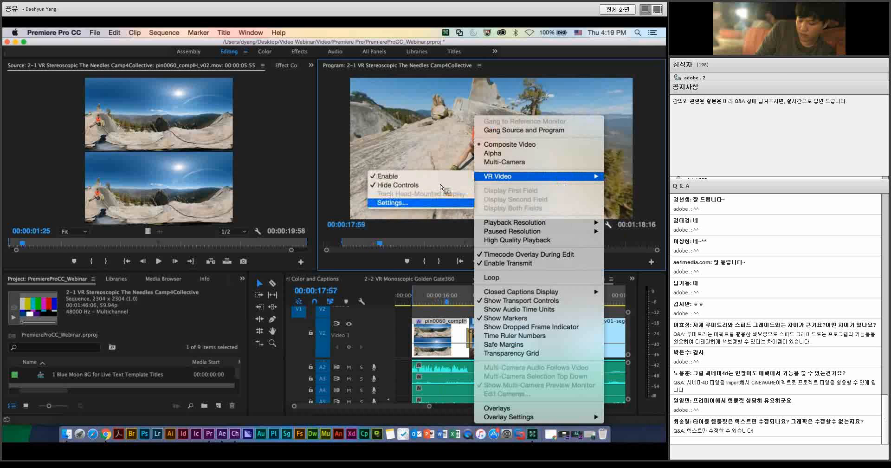
left_click(412, 203)
left_click_drag(392, 197, 347, 195)
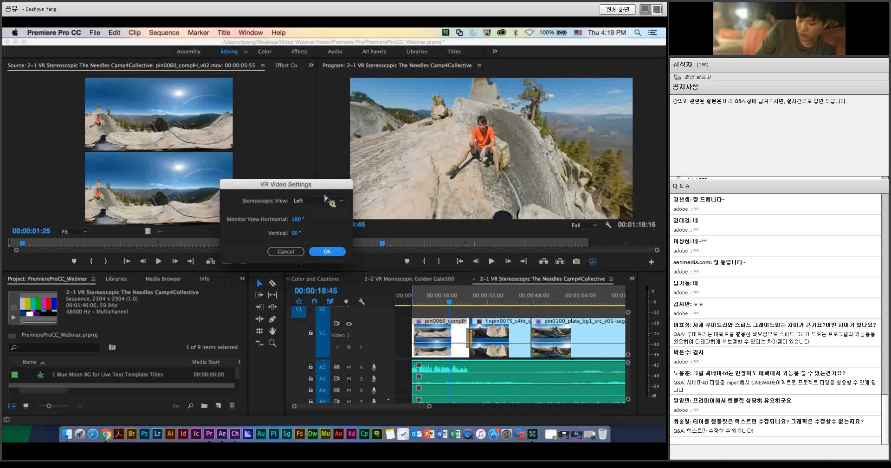
left_click(335, 201)
left_click(341, 202)
left_click(341, 202)
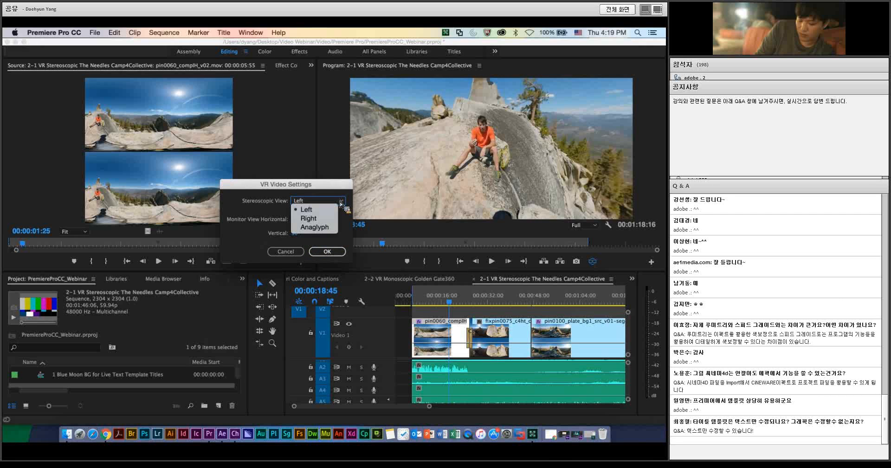
left_click(325, 227)
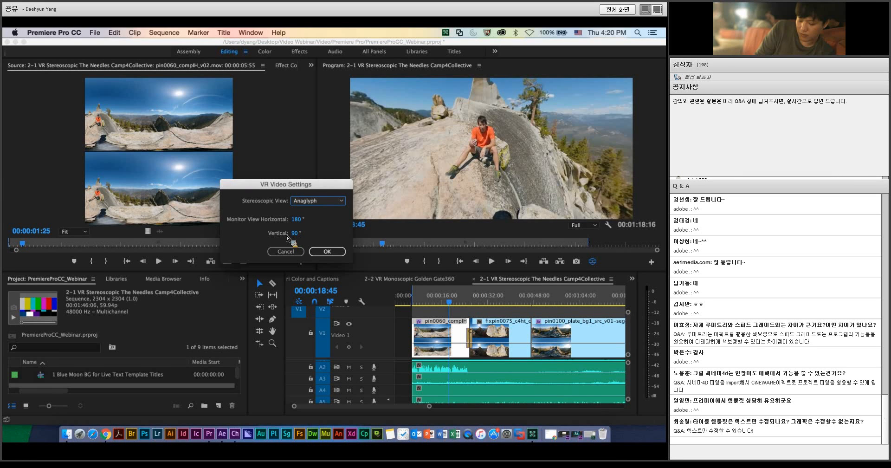
left_click(328, 251)
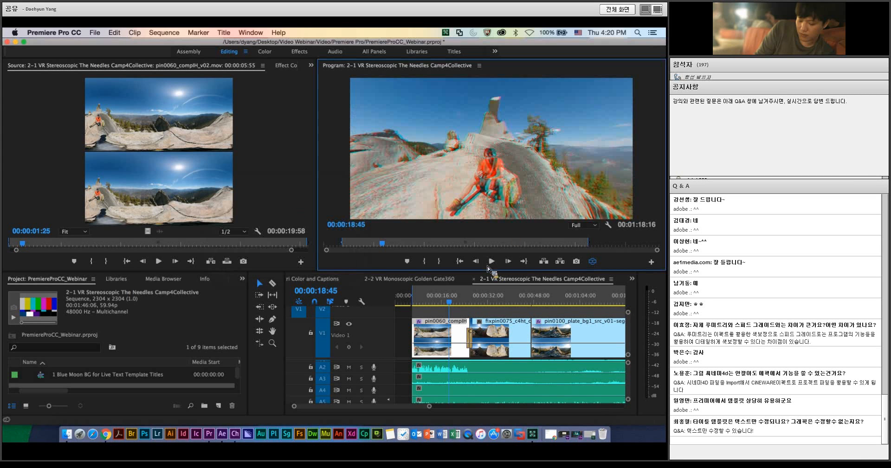
key("space")
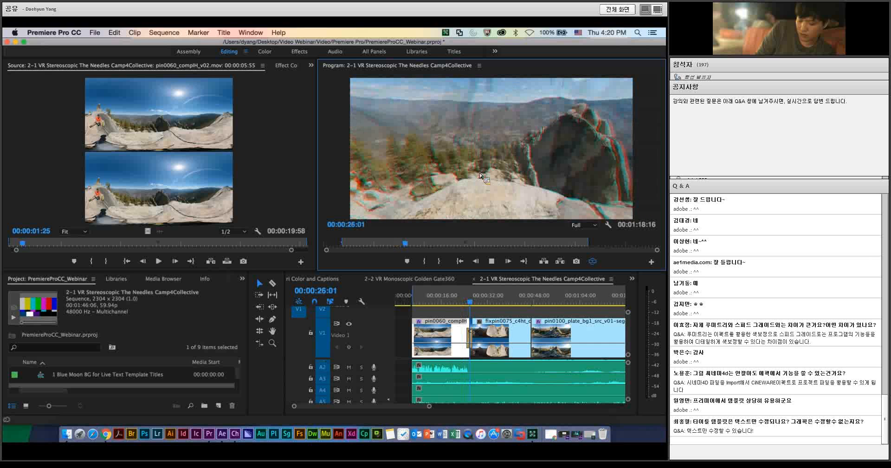
key("space")
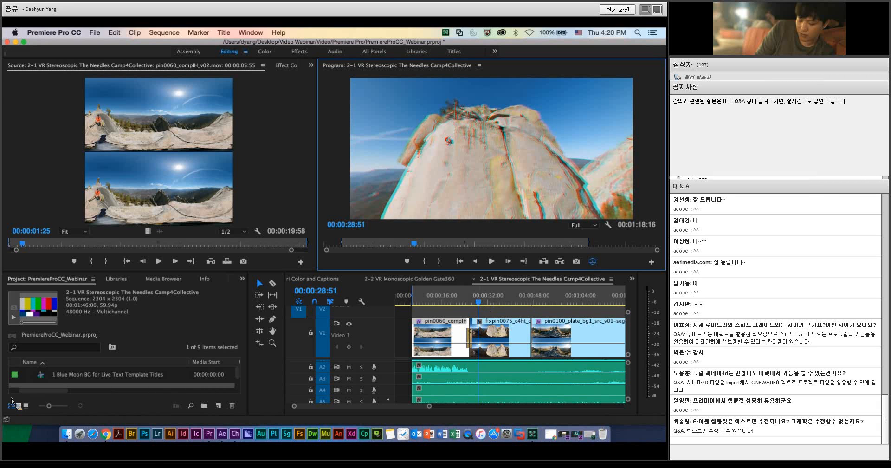
Step: Open the 2-2 VR Monoscopic Golden Gate360 sequence and enlarge the source and program monitors
left_click_drag(134, 272, 137, 226)
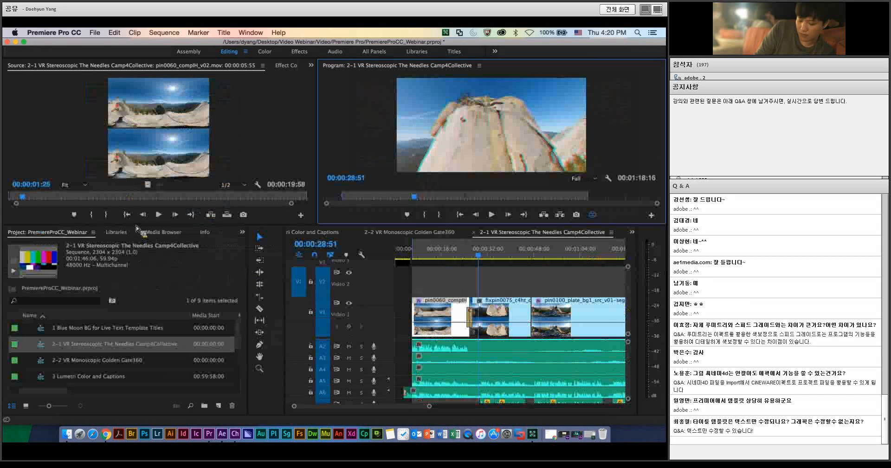
left_click(81, 364)
double_click(65, 363)
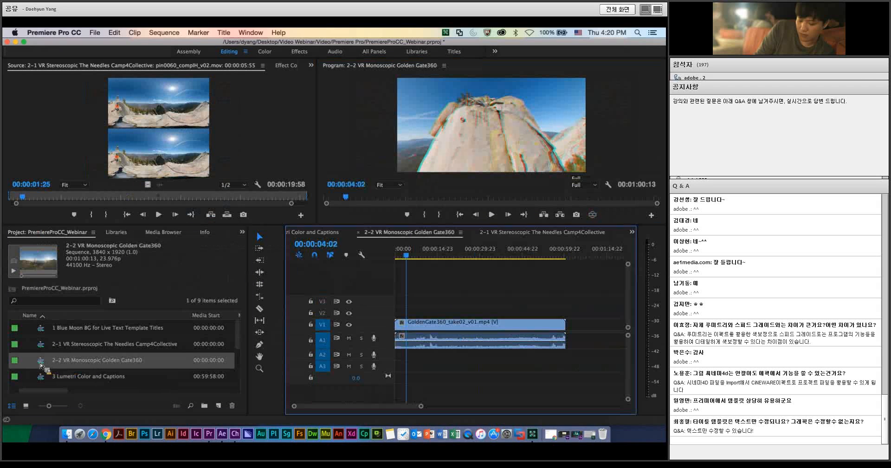
left_click_drag(393, 227, 385, 286)
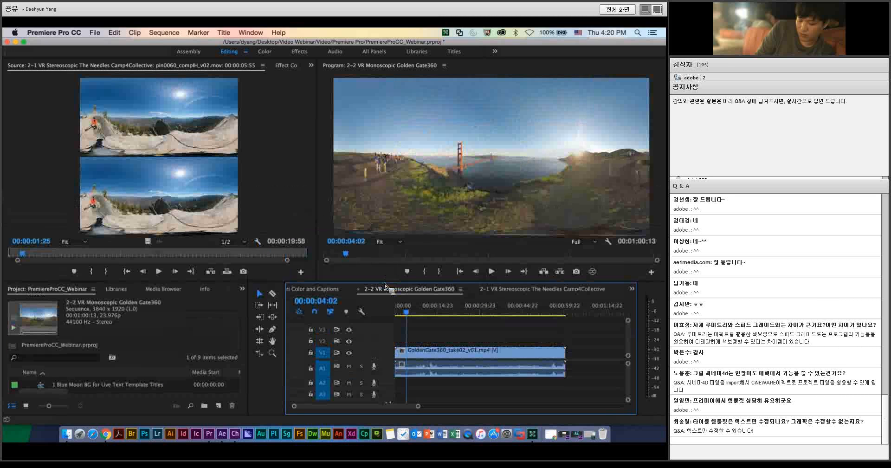
Step: Load the GoldenGate360_take02_v01.mp4 clip into the source monitor and play the monoscopic sequence up to 00:00:08:23
double_click(411, 355)
left_click_drag(409, 359, 435, 220)
left_click(453, 232)
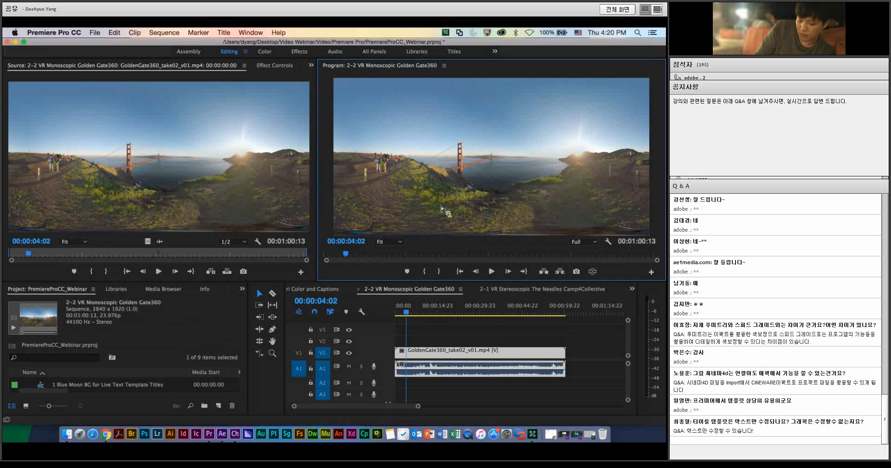
key("space")
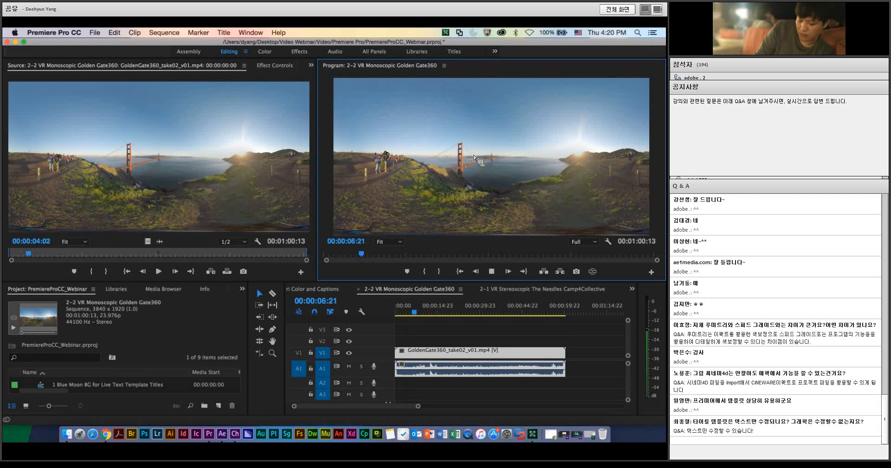
key("space")
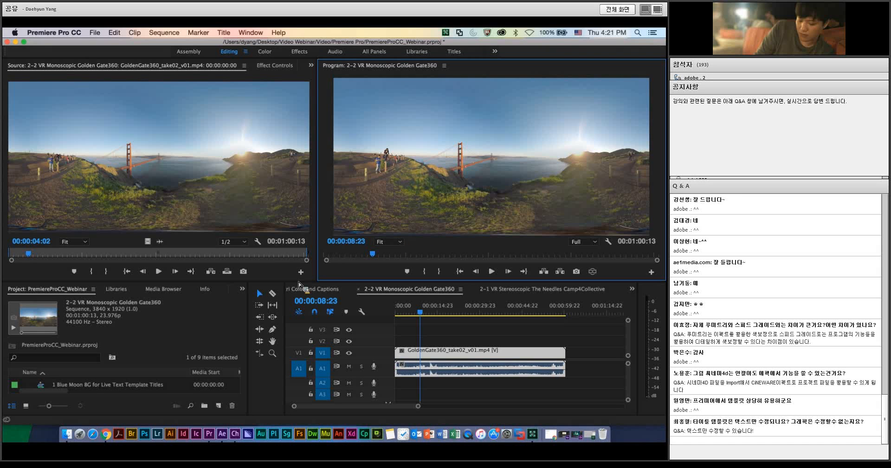
Step: Open the 3 Lumetri Color and Captions sequence and play it from 00:59:59:20
left_click_drag(290, 282, 292, 257)
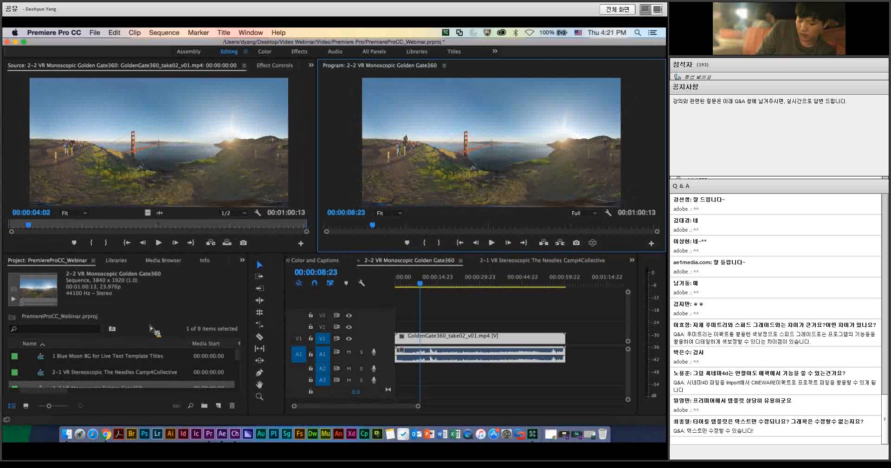
scroll(53, 376, "down", 2)
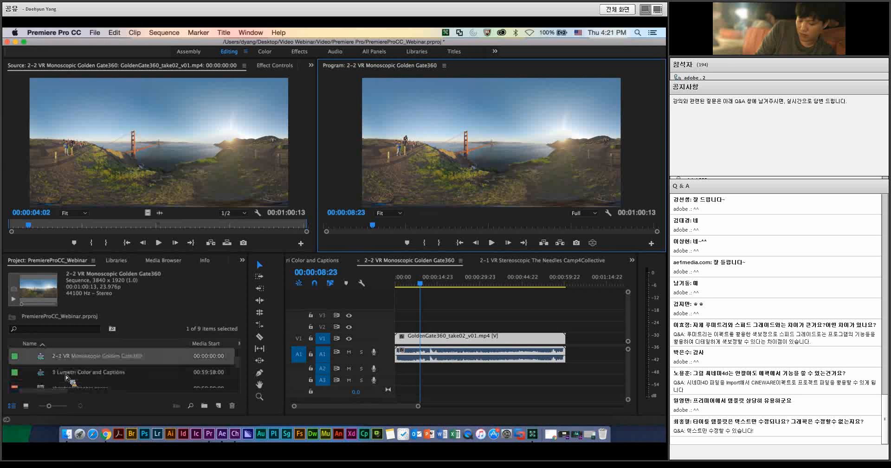
double_click(41, 373)
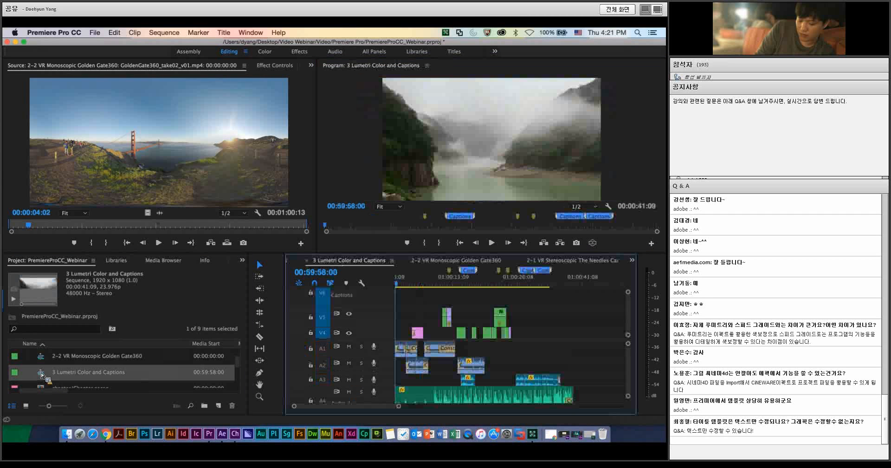
left_click_drag(42, 372, 403, 285)
left_click(399, 287)
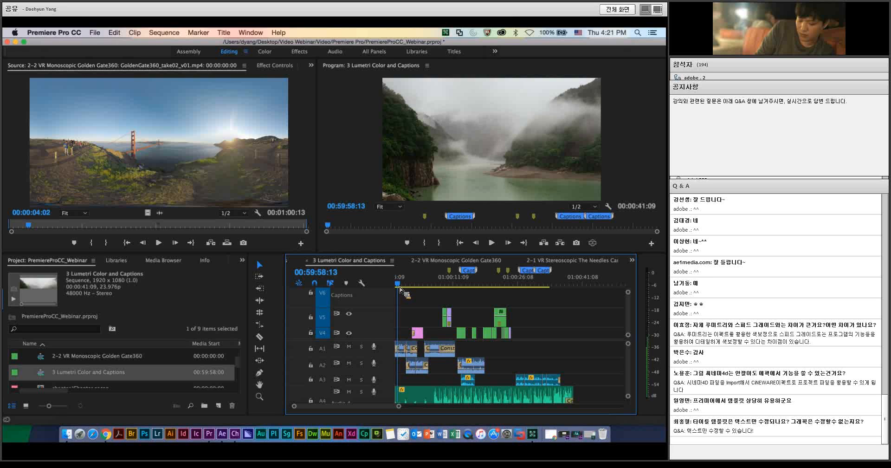
left_click_drag(401, 289, 406, 287)
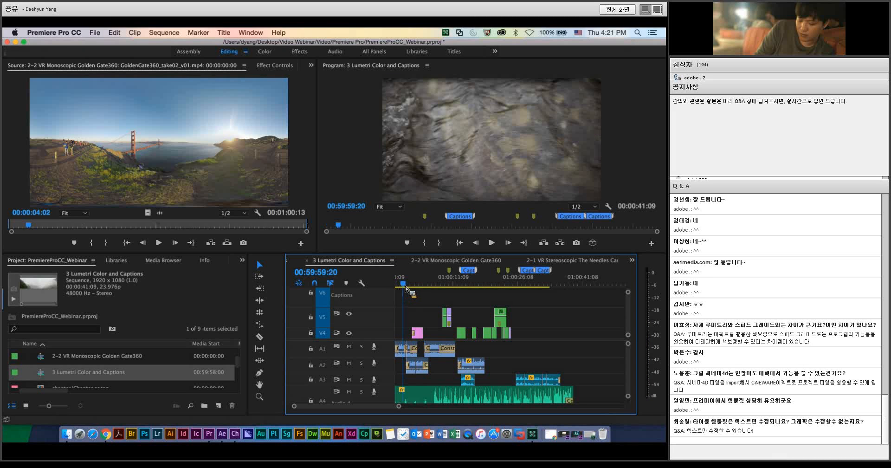
key("space")
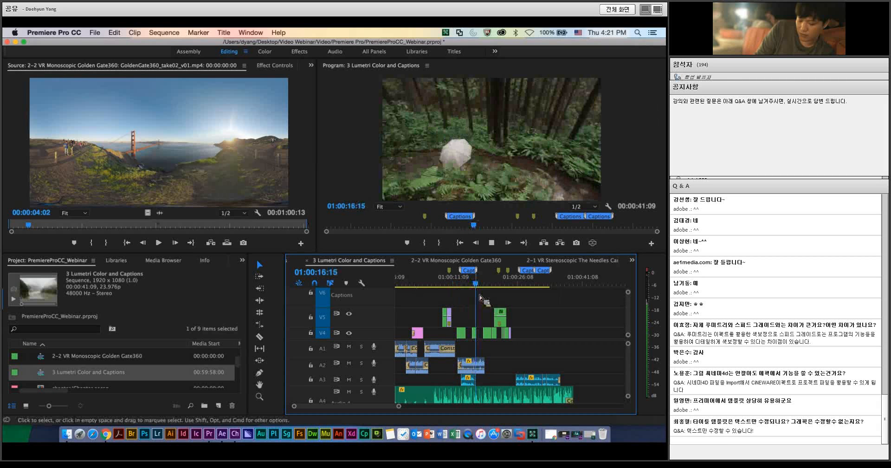
Step: Review the green-tinted walking-shoes shot and park the playhead on it at 01:00:10:15
left_click(441, 284)
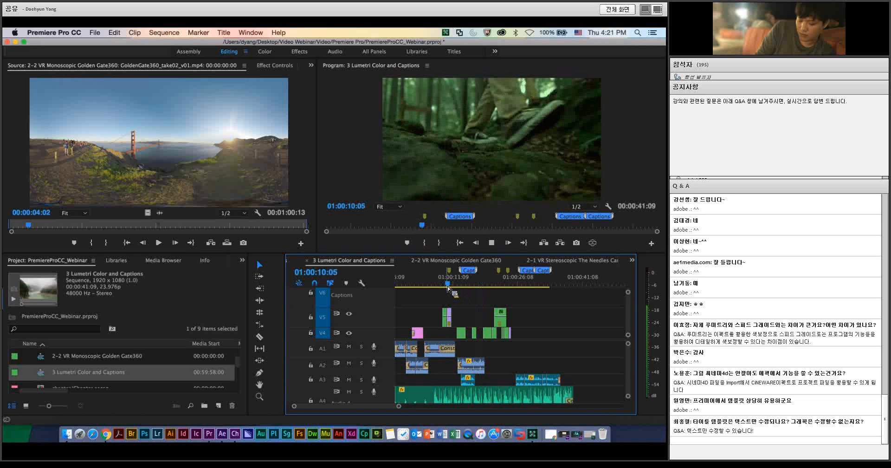
key("space")
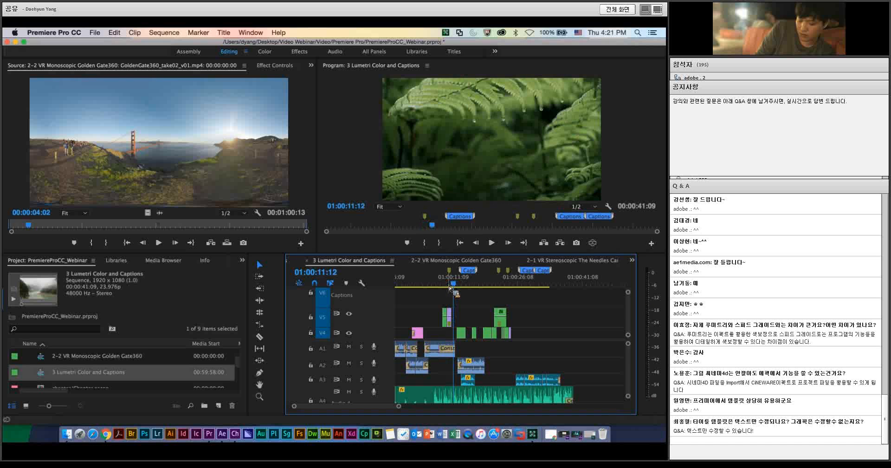
left_click_drag(453, 284, 450, 284)
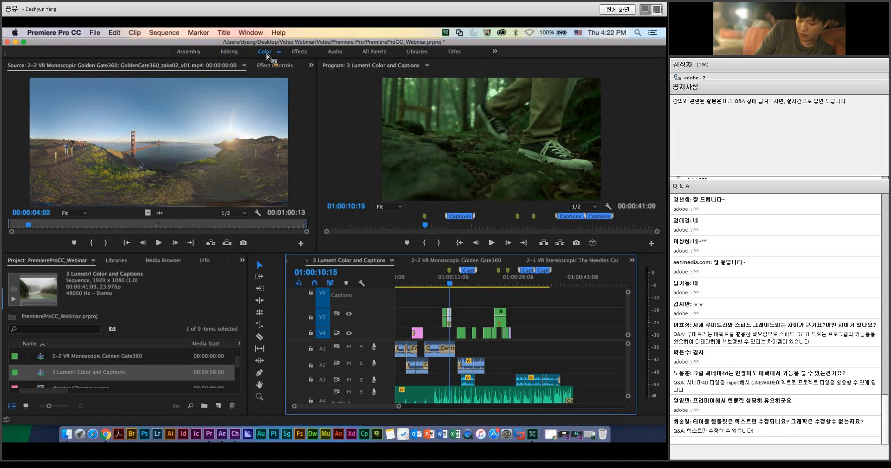
Step: In the Color workspace, white-balance VFX001.mov at 01:00:10:17 by sampling the white of the shoe, giving temperature -10.0 and tint 72.9
left_click(265, 52)
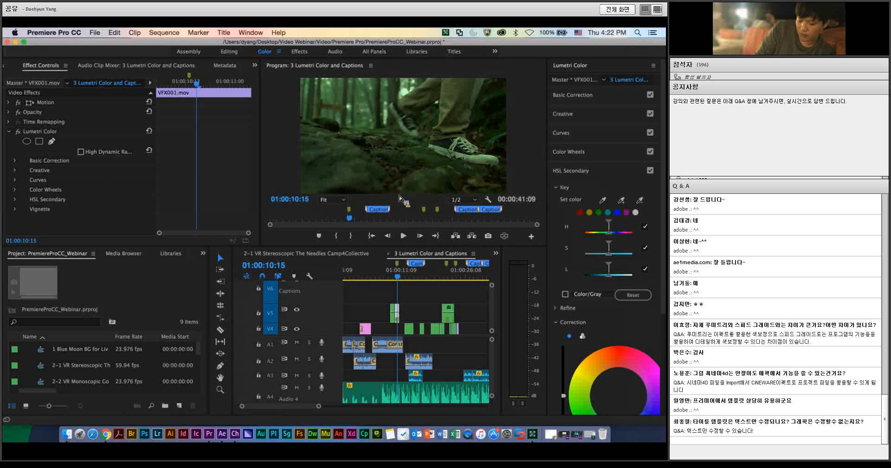
left_click_drag(401, 277, 400, 279)
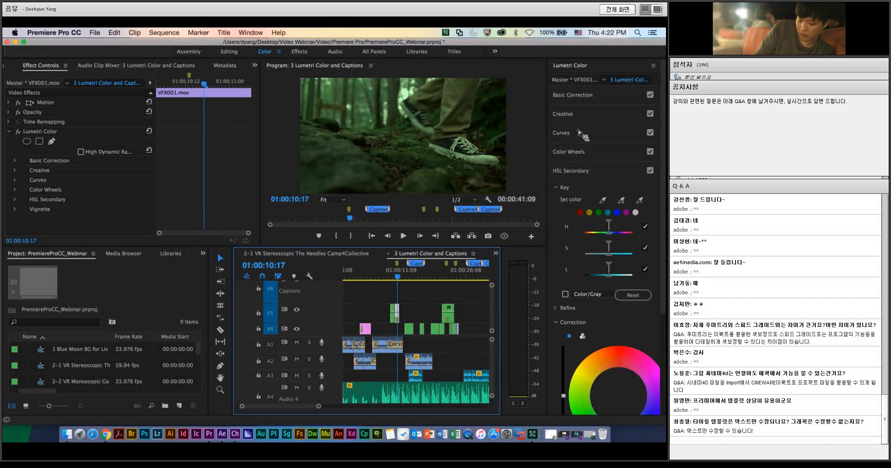
left_click(594, 95)
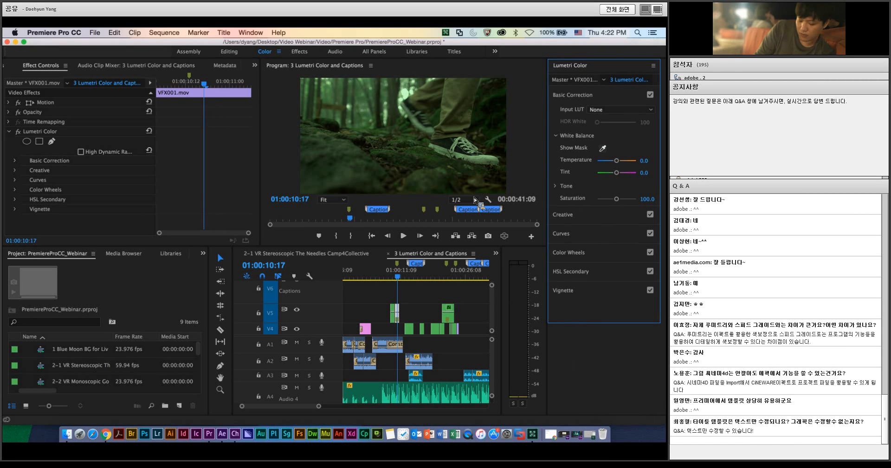
left_click(486, 166)
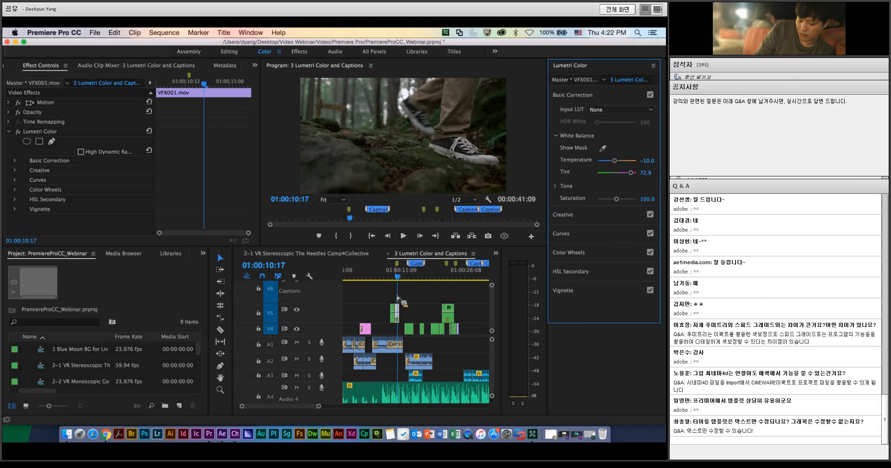
Step: Play the sequence from about 01:00:08:14 through the white-balanced shot to review the correction
left_click_drag(398, 277, 389, 278)
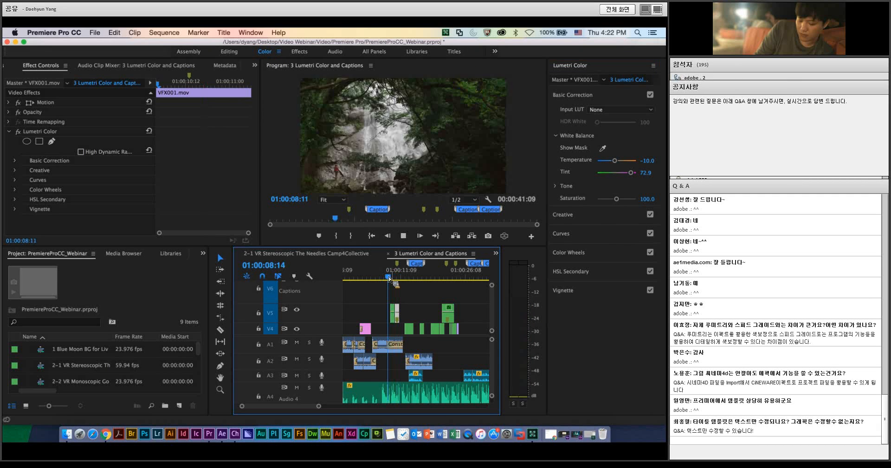
key("space")
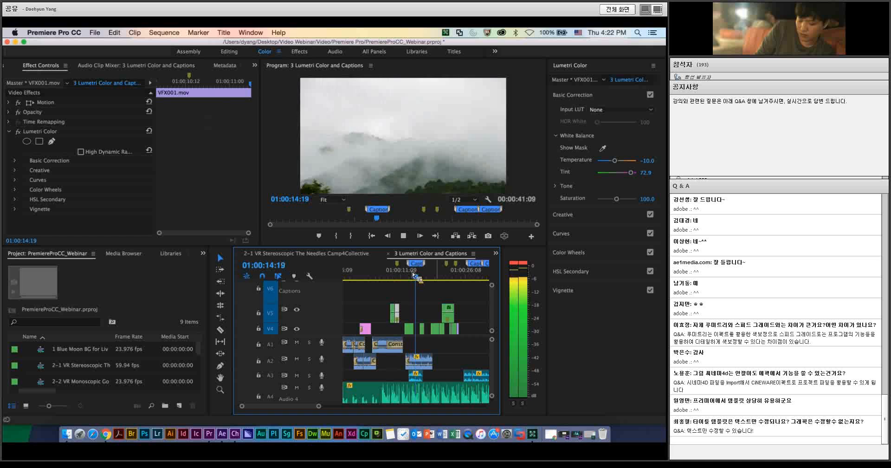
key("space")
Step: Zoom the timeline in on the jacket shots, play them from around 01:00:19, and stop on the red-jacket close shot at 01:00:22:12
key("minus")
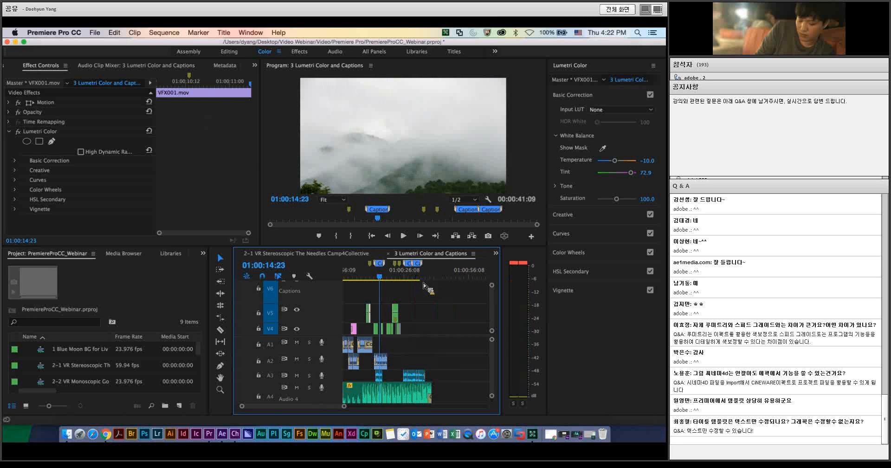
left_click(389, 277)
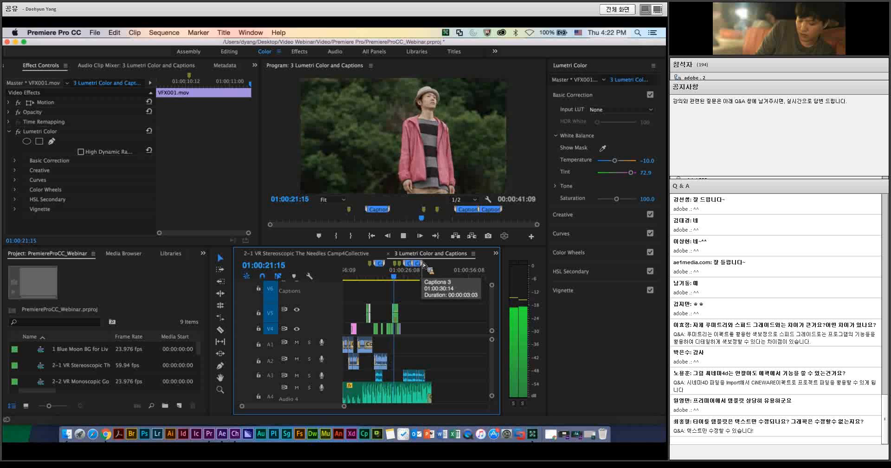
key("space")
key("equal")
key("equal")
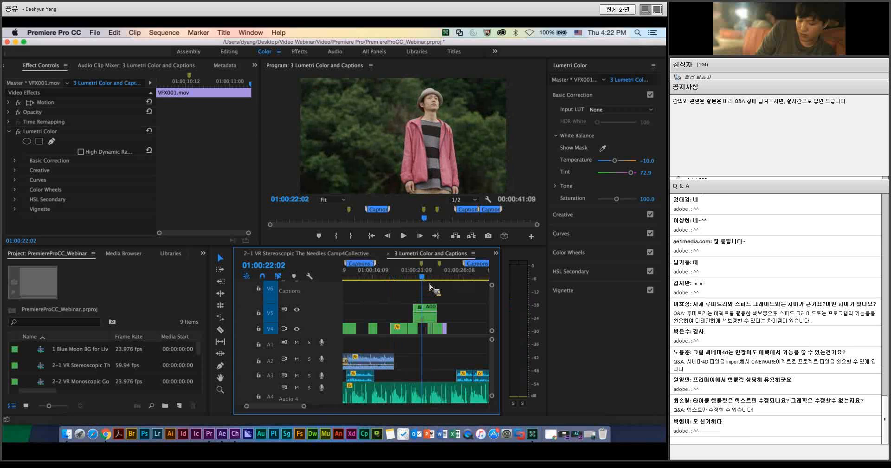
left_click(398, 277)
key("space")
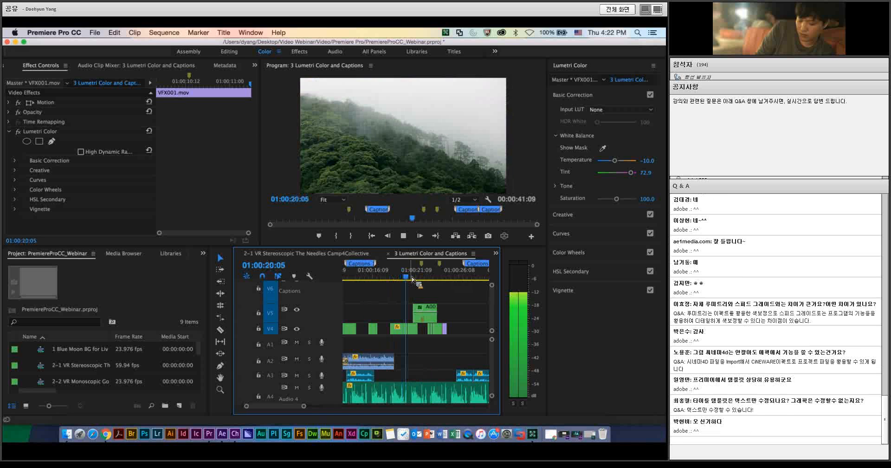
key("space")
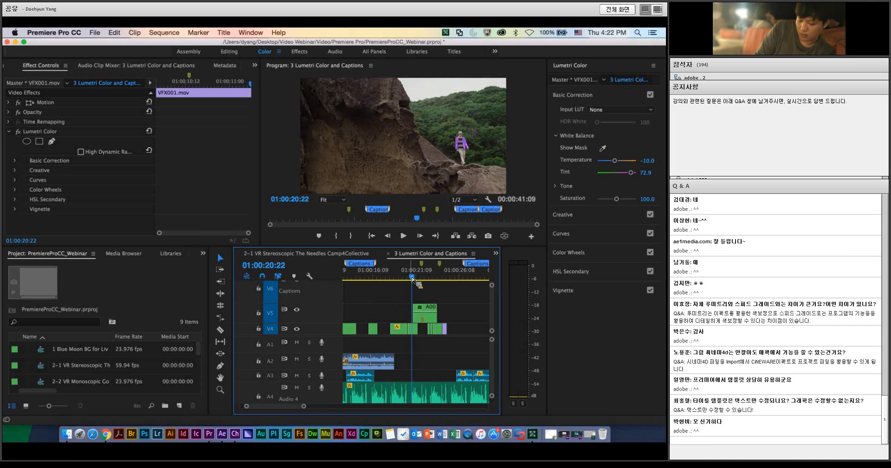
key("space")
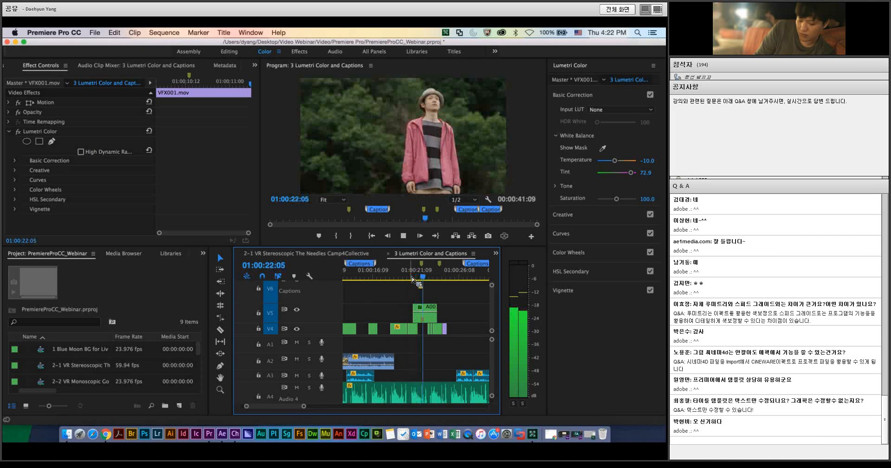
key("space")
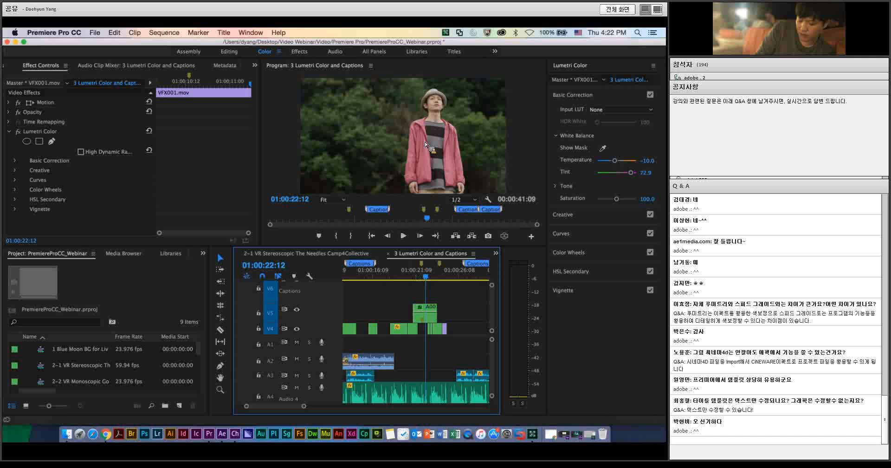
Step: In HSL Secondary, key the red jacket's colour on clip A001_C109_0609E8_001.R3D
left_click_drag(425, 144, 583, 278)
left_click(572, 274)
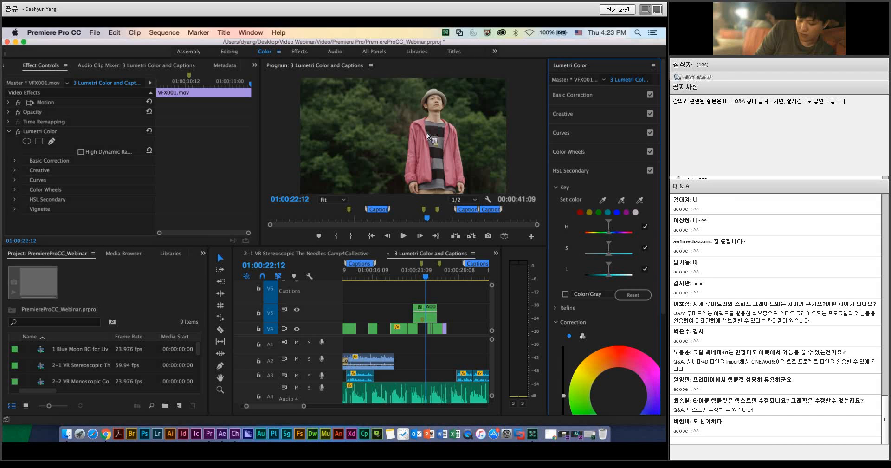
left_click(626, 212)
left_click(605, 202)
left_click(565, 294)
left_click(423, 316)
left_click(599, 213)
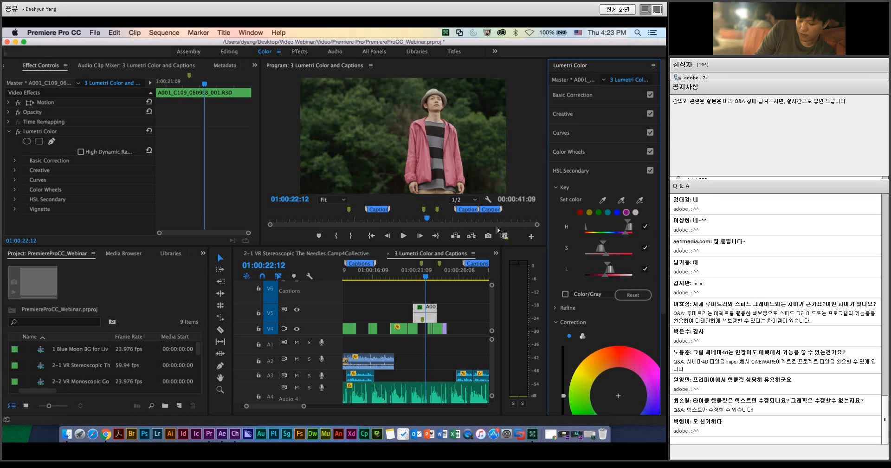
Step: Preview the key with the Color/Gray mask and widen its saturation and lightness ranges to cover the whole jacket
left_click(565, 294)
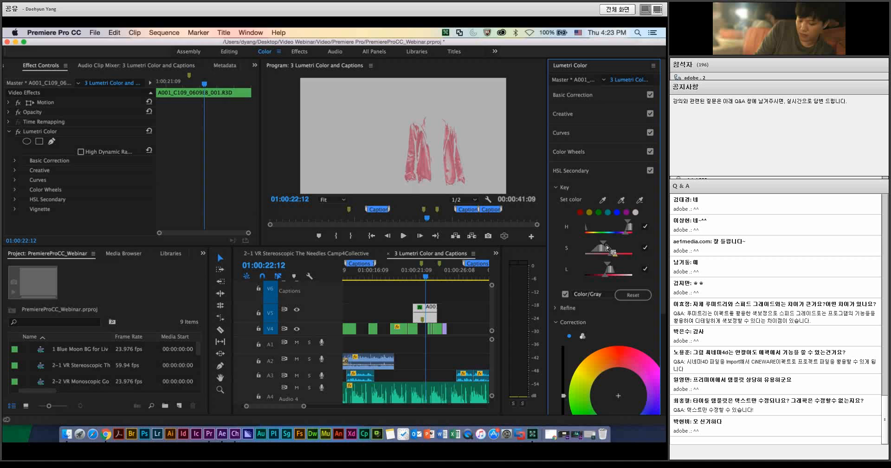
left_click_drag(605, 244, 610, 244)
left_click_drag(609, 275, 601, 262)
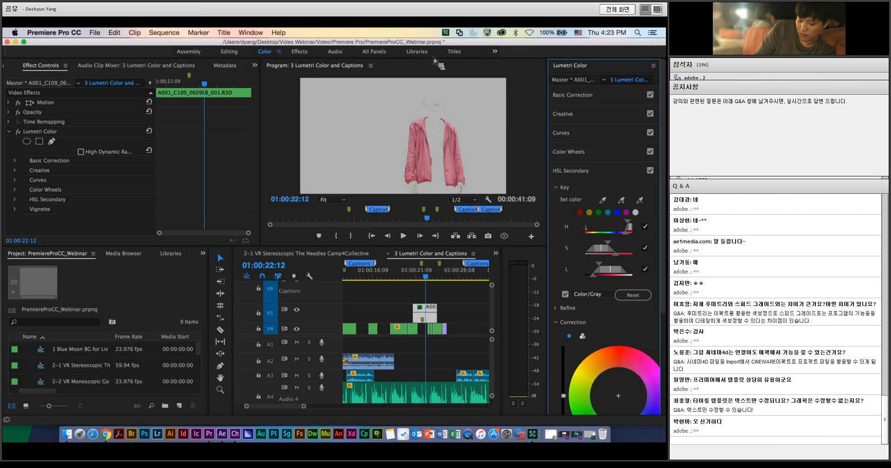
left_click_drag(610, 244, 612, 243)
left_click(565, 294)
left_click(565, 294)
left_click(566, 294)
left_click(566, 295)
Step: Shift the HSL Secondary correction wheel strongly toward blue-violet to turn the keyed jacket purple, and turn off the Color/Gray mask
scroll(664, 304, "down", 2)
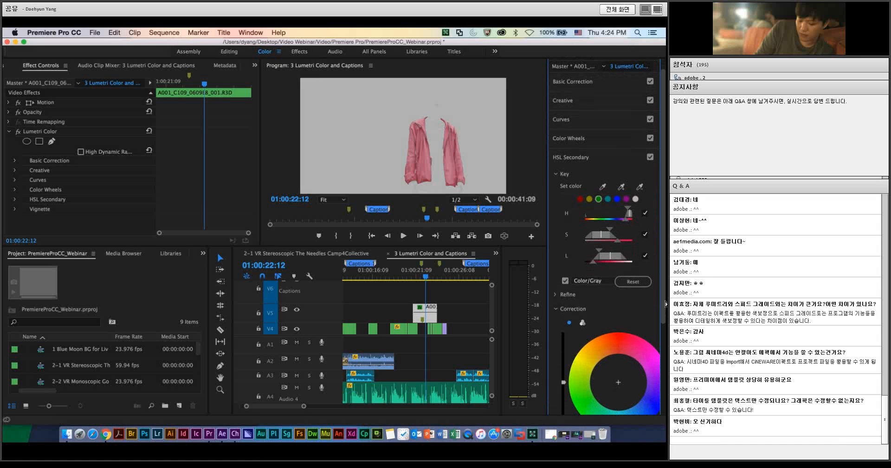
scroll(666, 304, "down", 3)
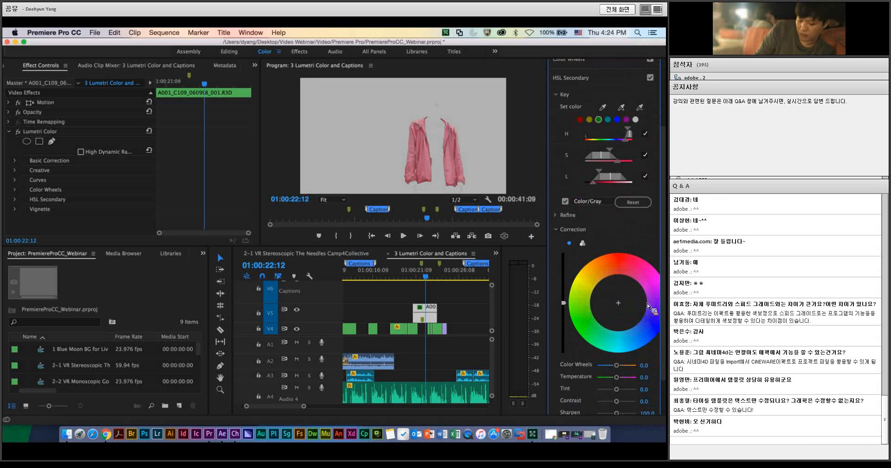
left_click_drag(648, 299, 653, 322)
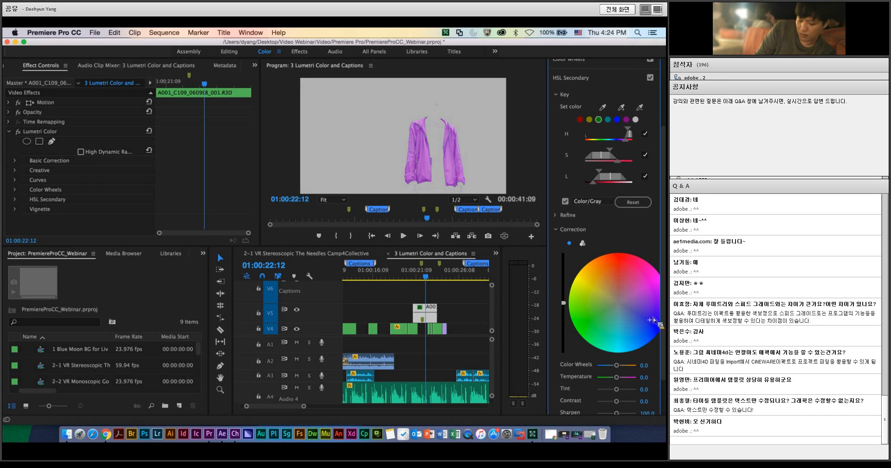
left_click(566, 202)
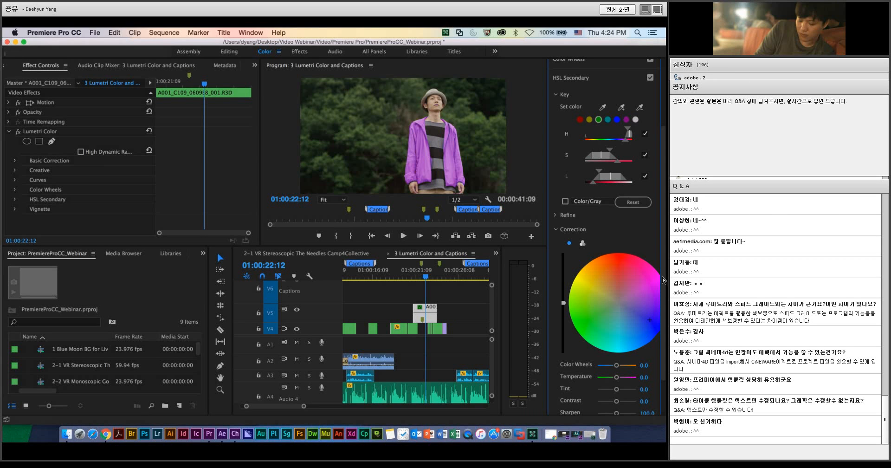
Step: Try other tints for the jacket on the correction wheel and settle on a softer purple near the wheel's blue edge
left_click(614, 275)
mouse_move(614, 276)
left_mouse_down()
mouse_move(588, 306)
mouse_move(613, 339)
left_mouse_up()
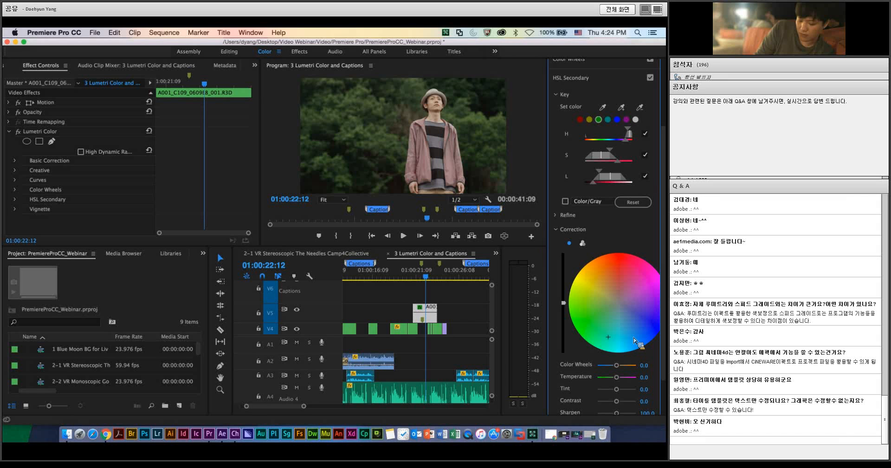
left_click(634, 339)
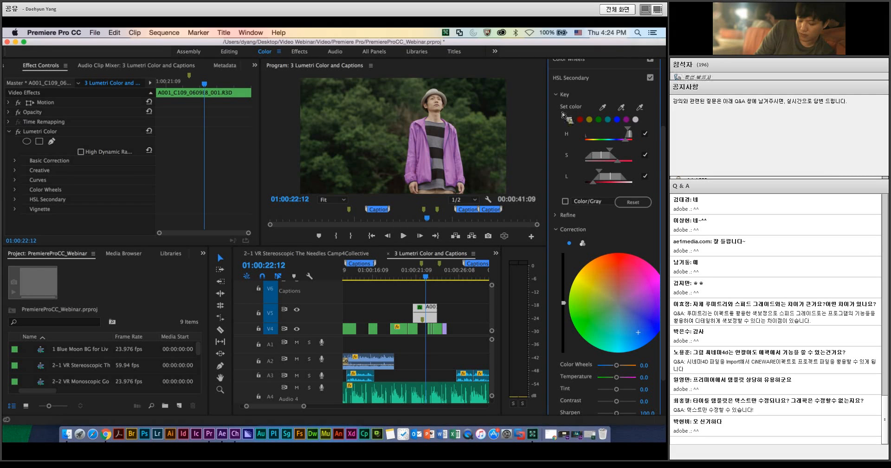
scroll(561, 113, "up", 5)
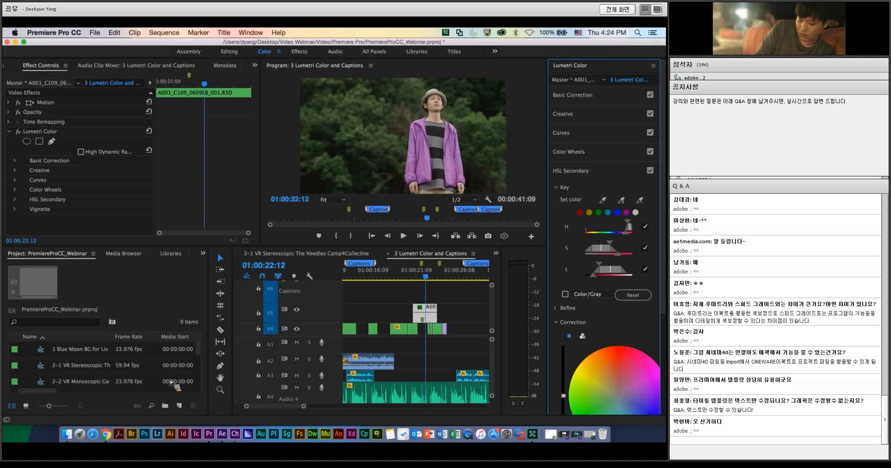
Step: Create a new Team Project named with the collaborator's e-mail address, saving the changes to PremiereProCC_Webinar.prproj
left_click_drag(73, 41, 72, 40)
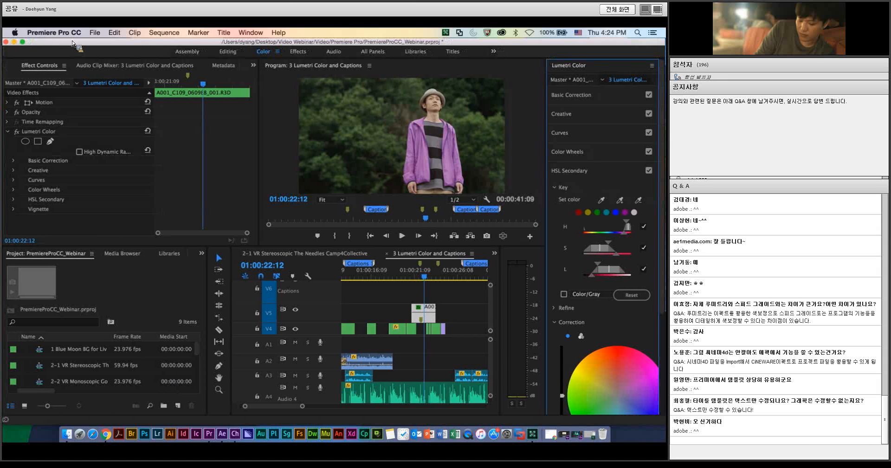
left_click(93, 34)
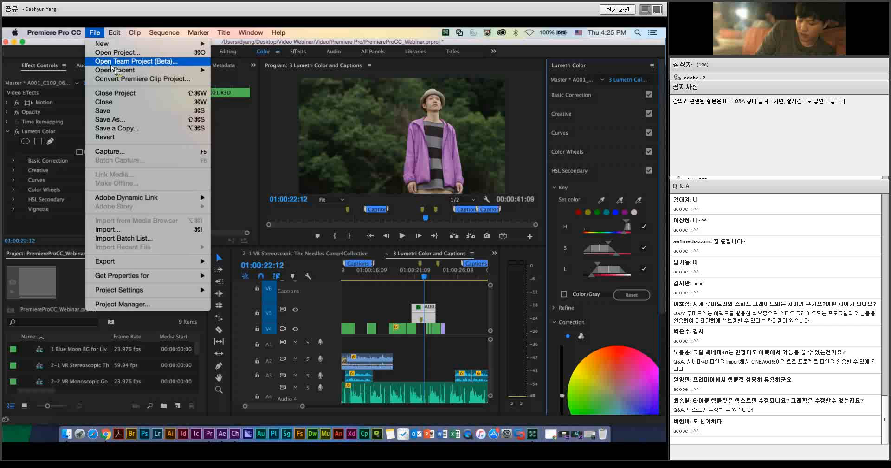
left_click(87, 55)
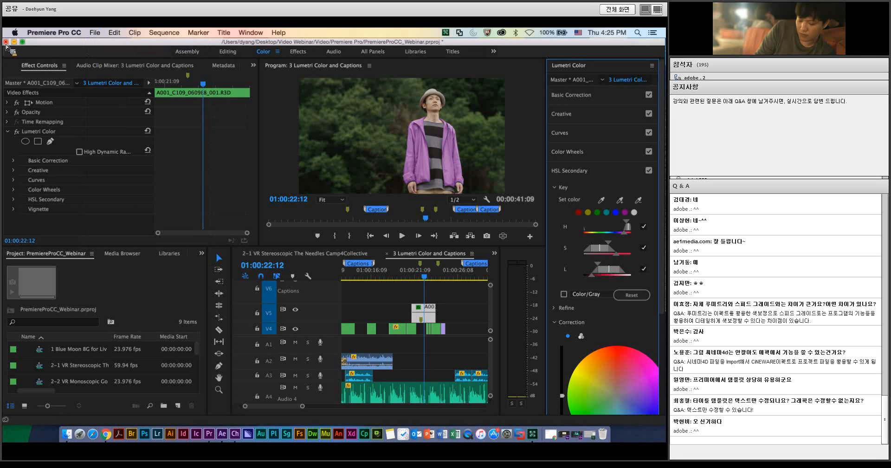
left_click(95, 33)
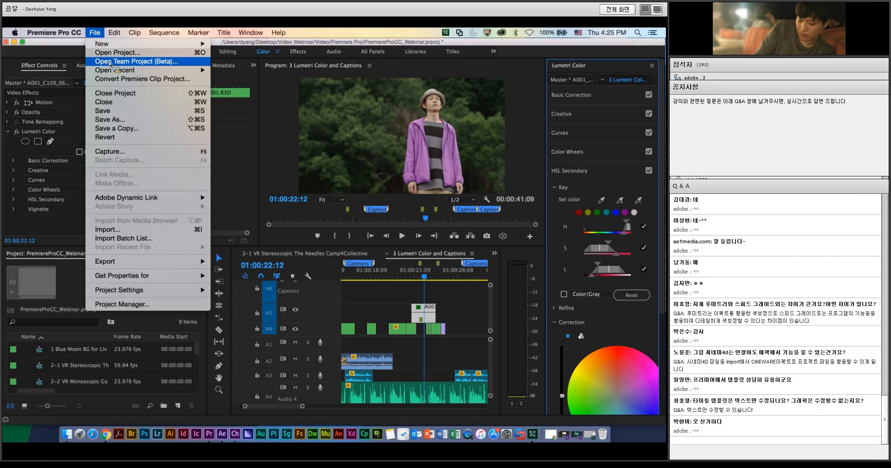
left_click(110, 62)
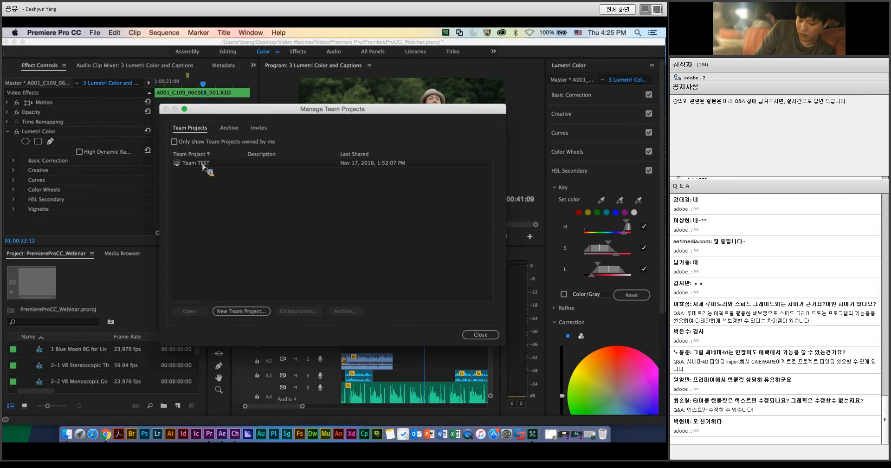
left_click(193, 163)
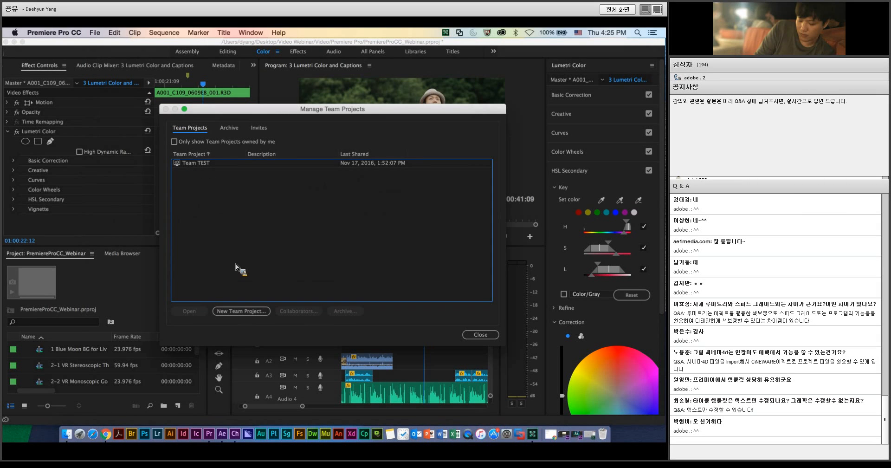
left_click(243, 315)
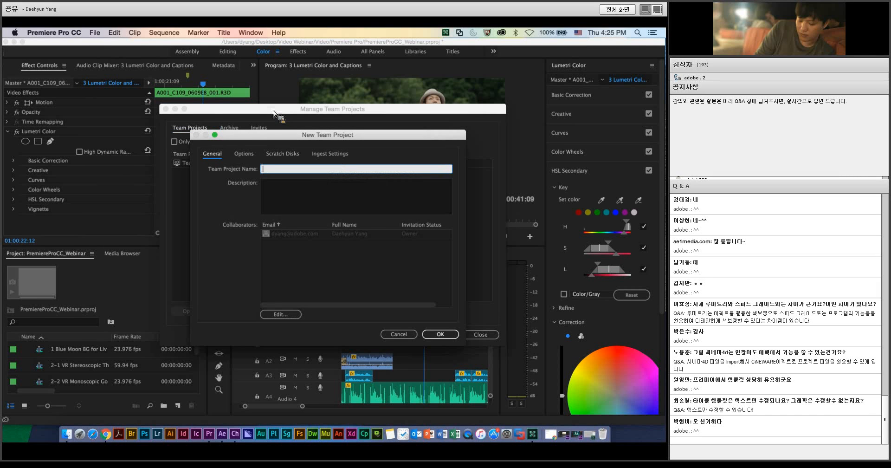
type("A")
left_click(439, 335)
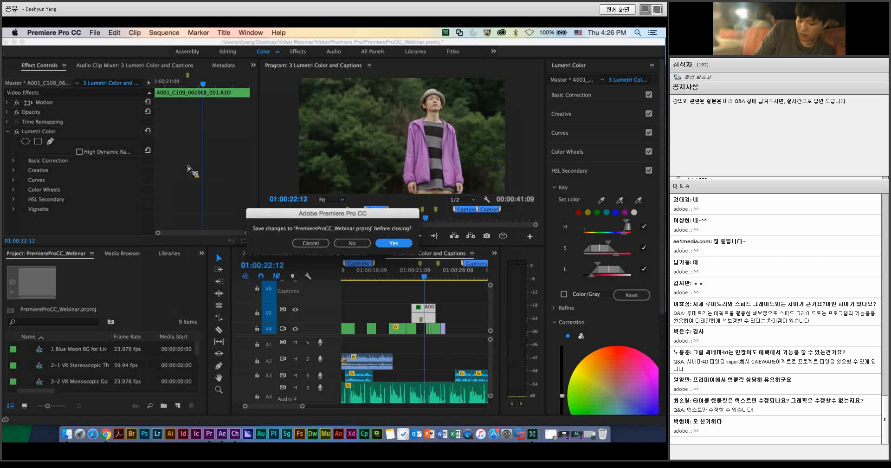
left_click(383, 243)
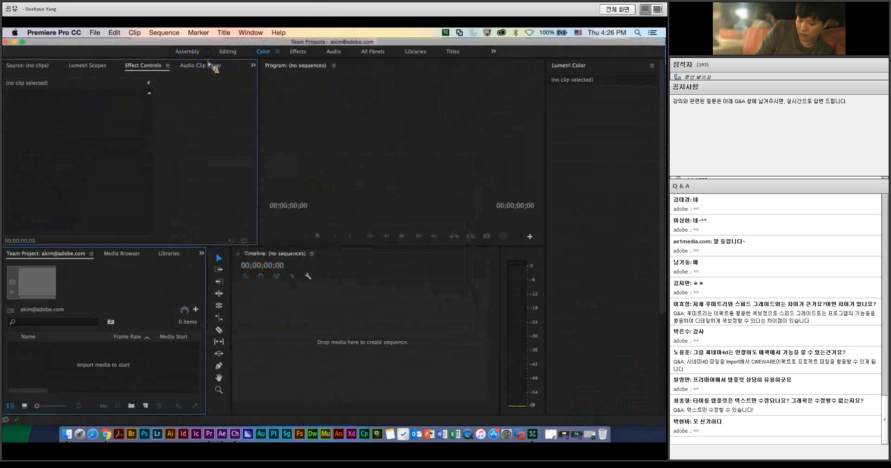
Step: Invite a collaborator to the new Team Project by entering their e-mail address, and close the Edit Collaborators dialog
left_click(185, 309)
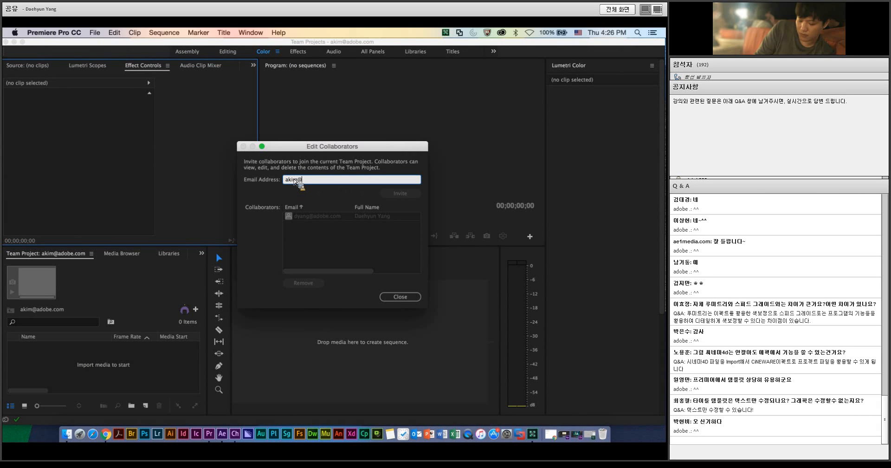
type("com")
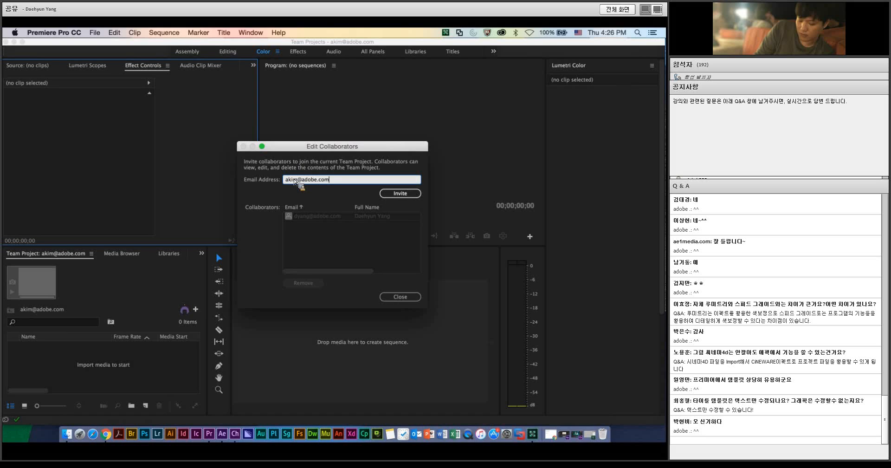
left_click(401, 193)
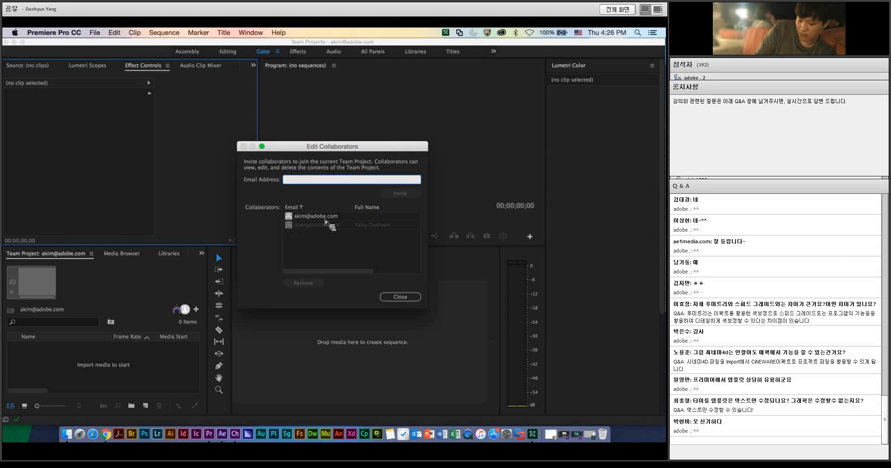
left_click(307, 217)
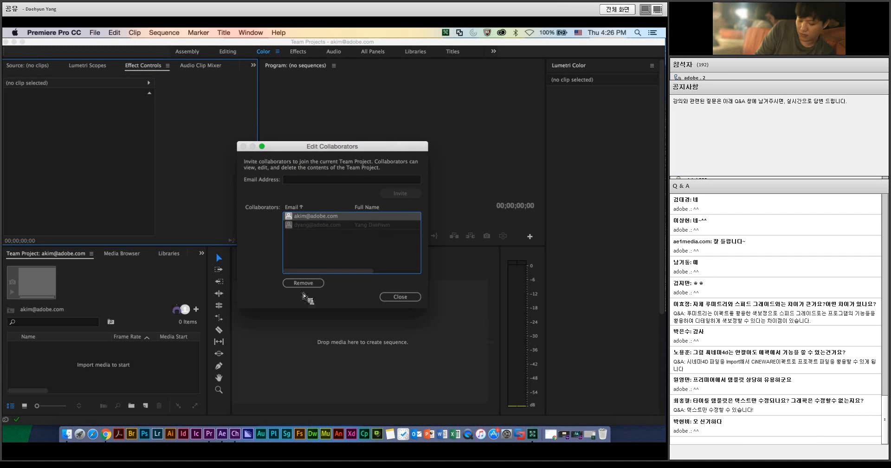
left_click(394, 298)
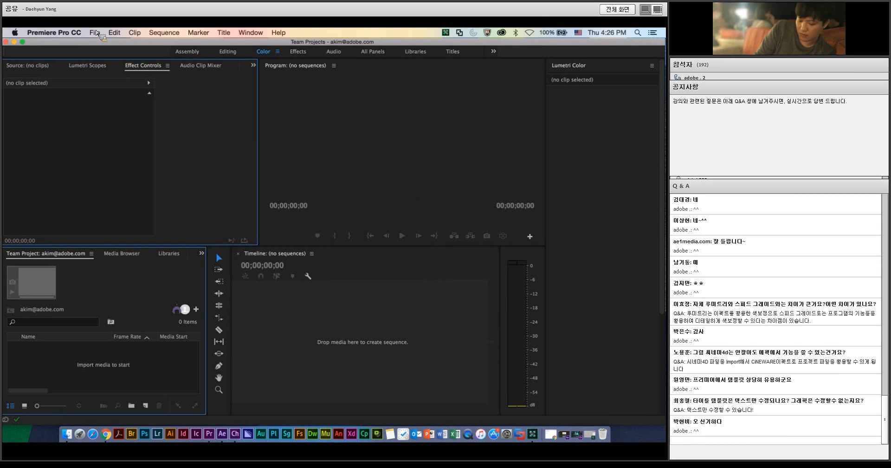
Step: Reopen the recent project PremiereProCC_Webinar.prproj in place of the new Team Project
left_click(95, 34)
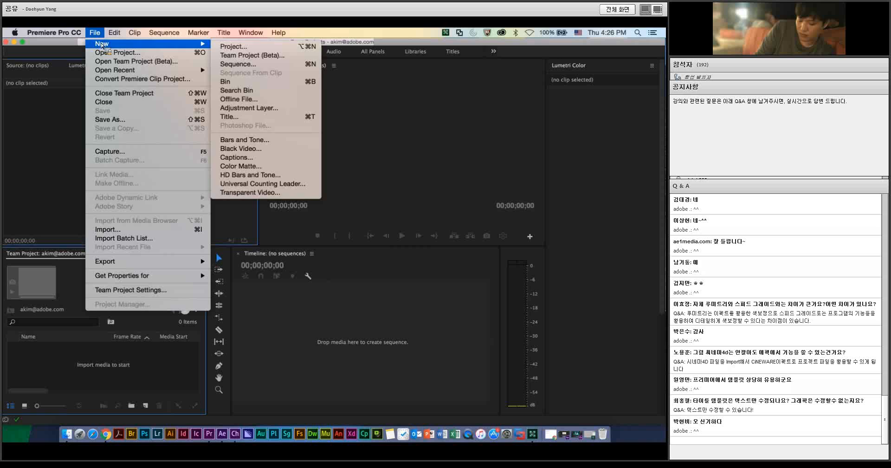
mouse_move(116, 70)
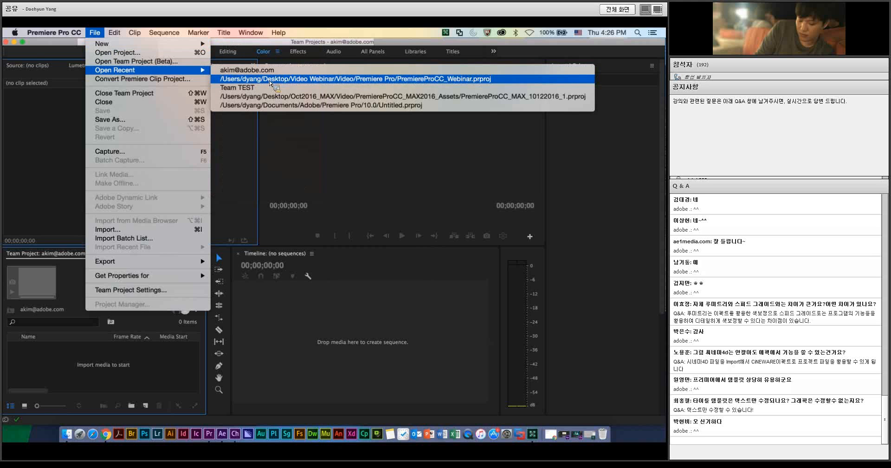
left_click(269, 82)
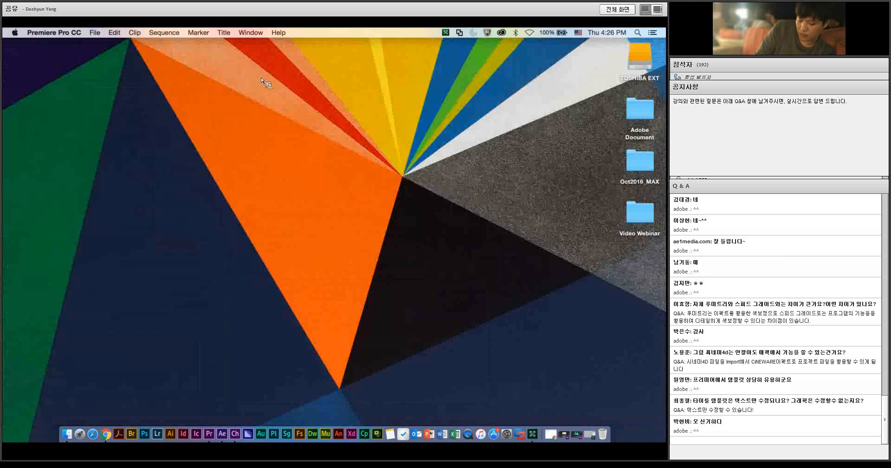
left_click(411, 207)
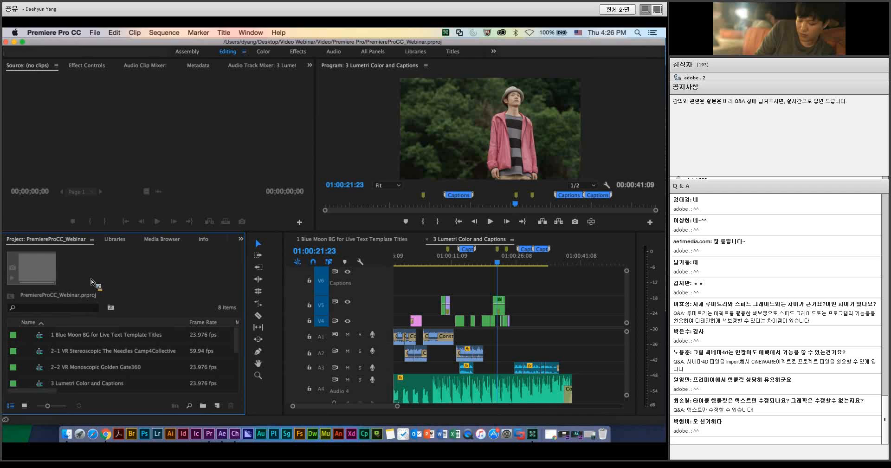
Step: Open the existing Team Project "Team TEST" from the list of managed team projects
left_click(95, 32)
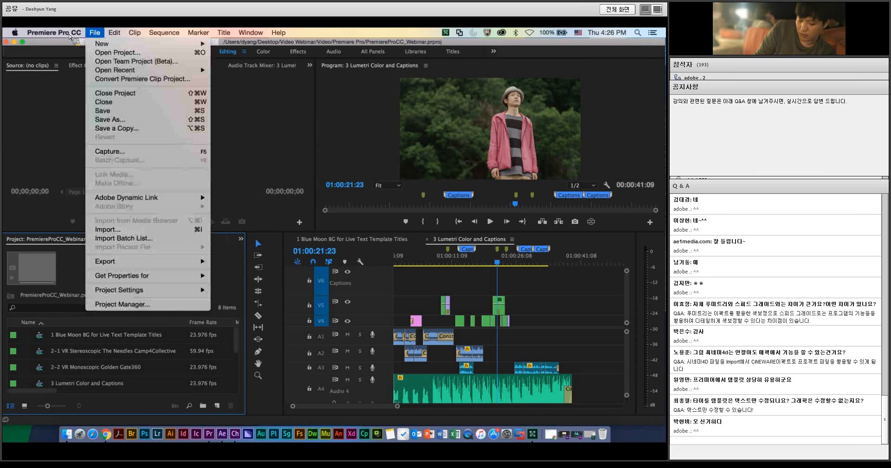
left_click(112, 61)
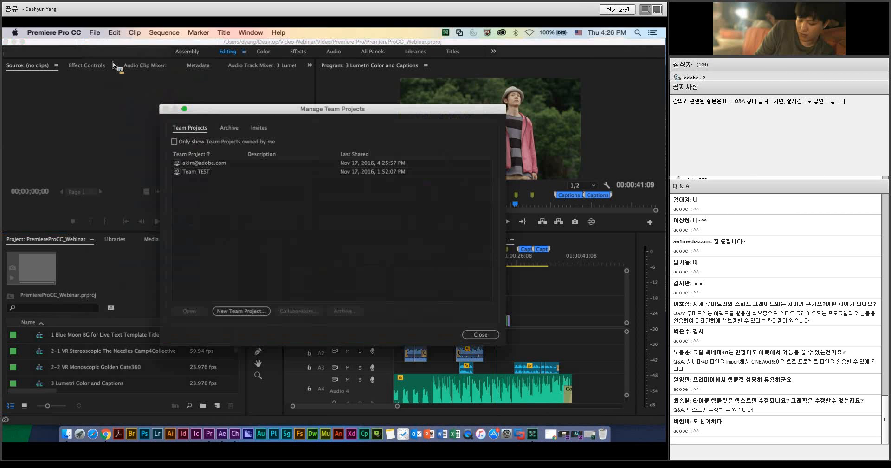
left_click(204, 172)
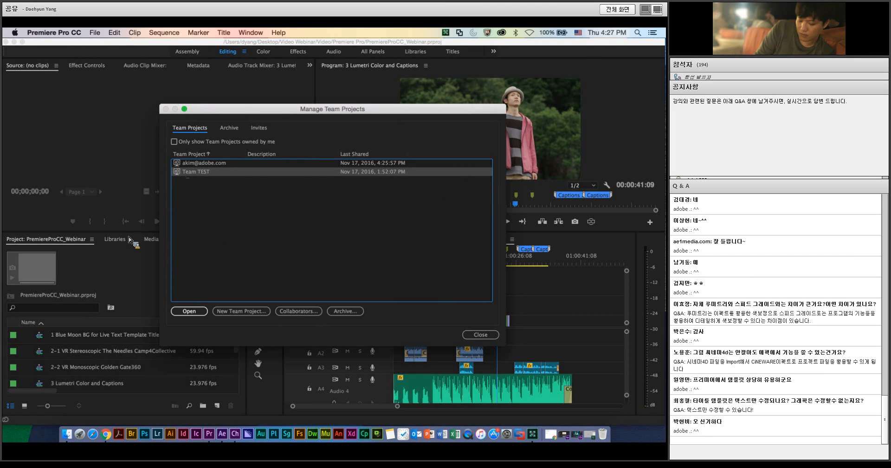
key("Return")
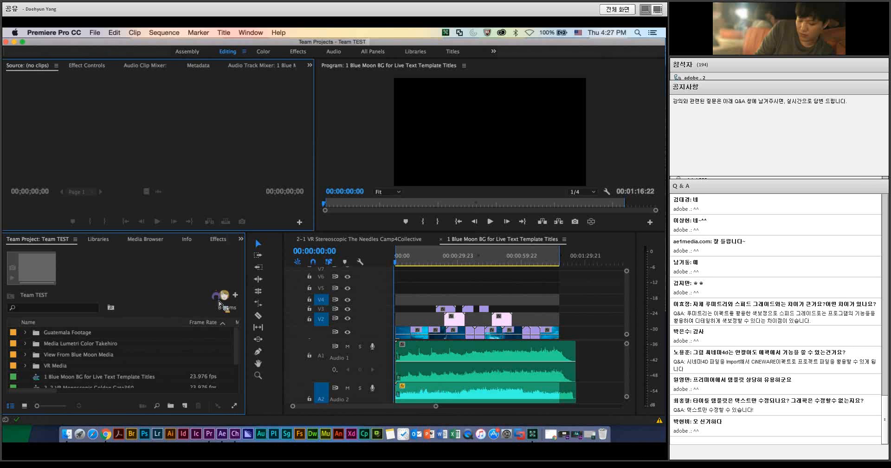
Step: Review the Team TEST changes pending for sharing at 00:00:13:00 in the sequence, and close the share dialog without sharing
left_click_drag(400, 258, 422, 258)
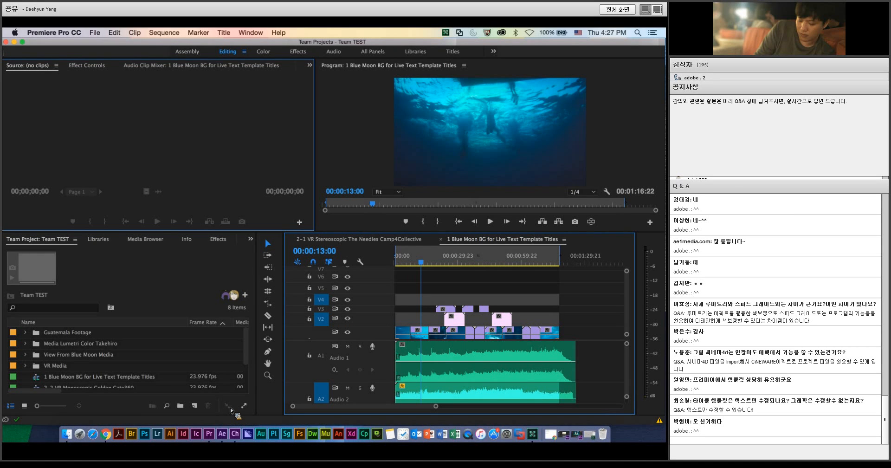
left_click(228, 406)
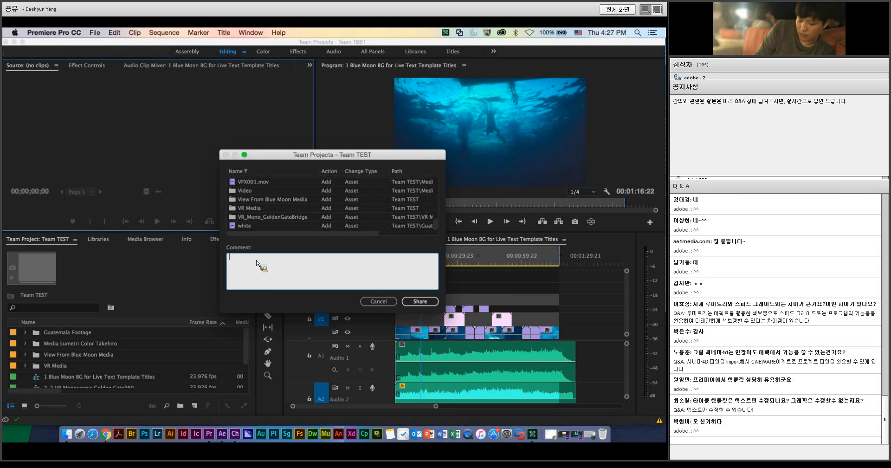
left_click(379, 302)
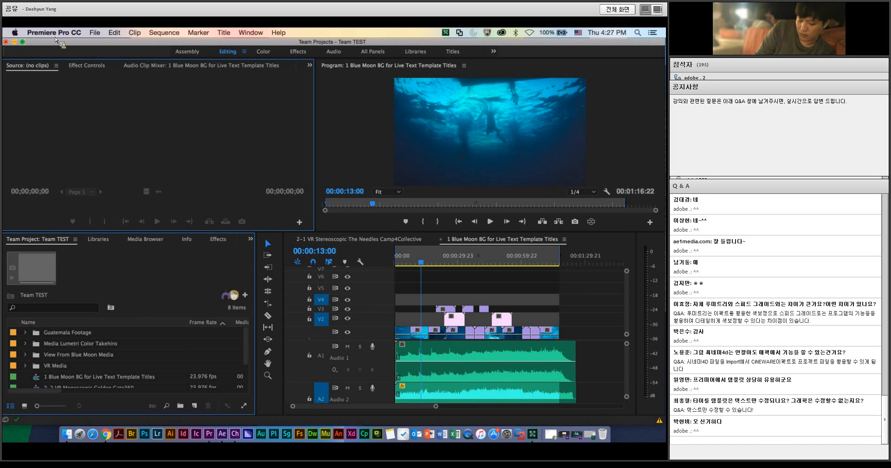
Step: Minimize the Team Project window and switch to After Effects CC 2017
left_click(14, 41)
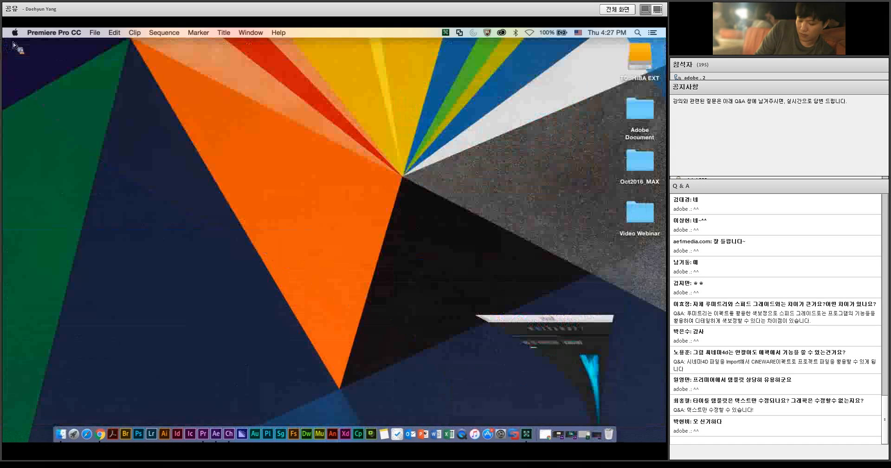
left_click(216, 433)
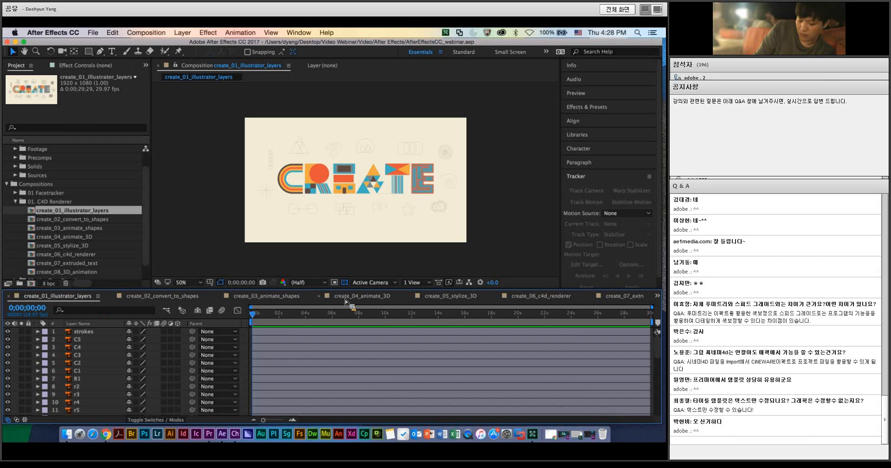
Step: Look through the create_02 to create_07 compositions, return to create_01_illustrator_layers, and scrub its opening frames
left_click(162, 296)
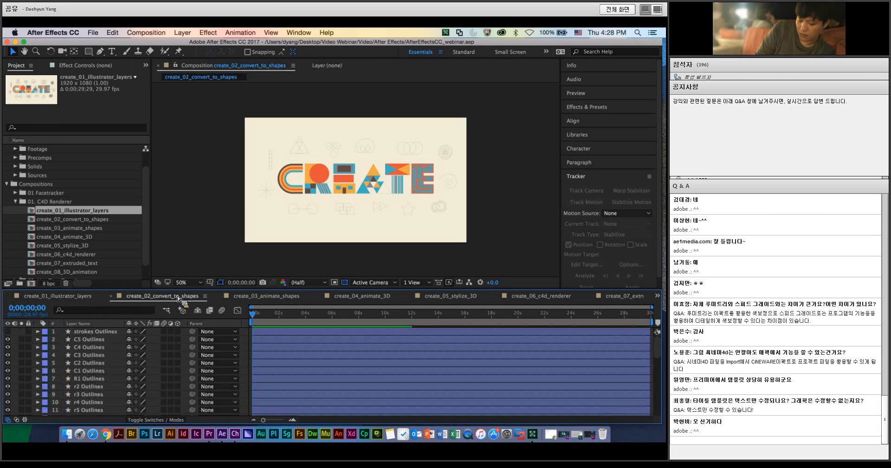
left_click(269, 298)
left_click(360, 298)
left_click(453, 299)
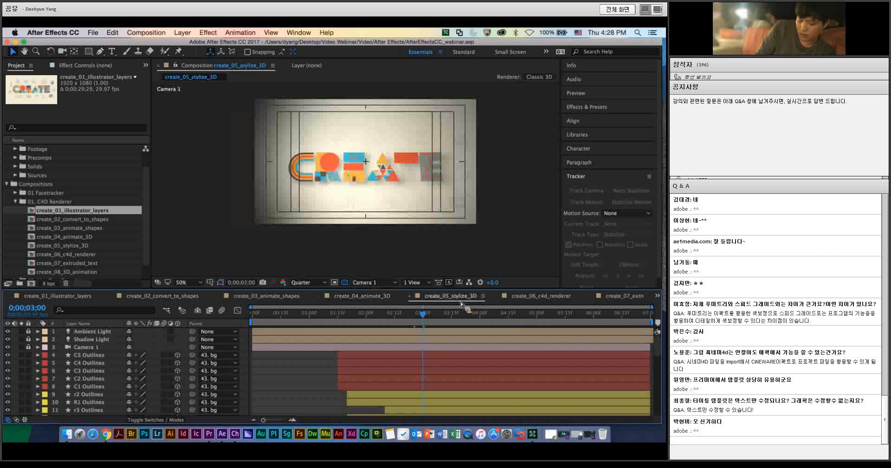
left_click(540, 297)
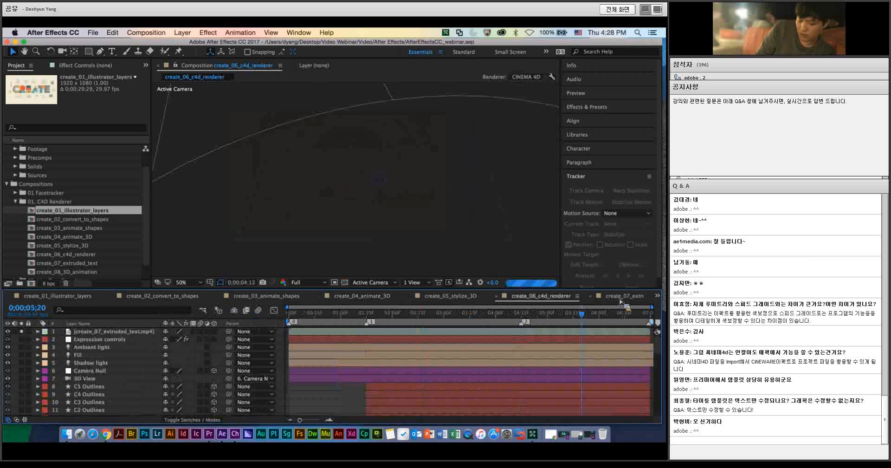
left_click(622, 297)
left_click(35, 297)
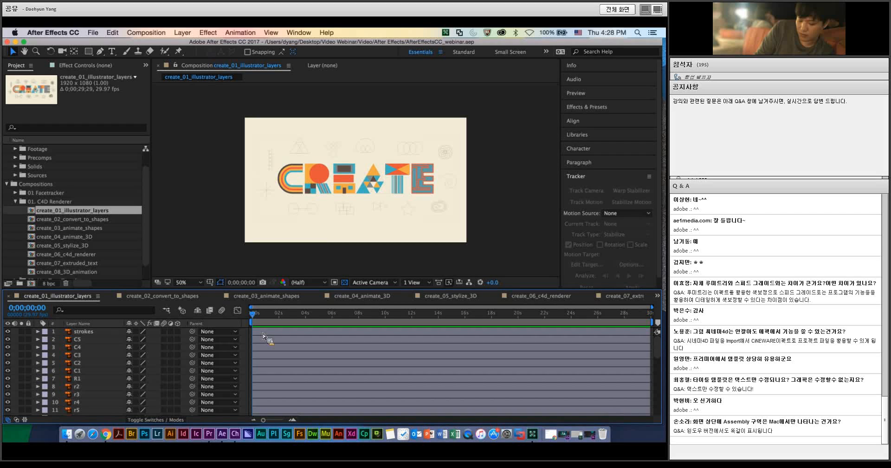
left_click_drag(255, 315, 267, 315)
key("Home")
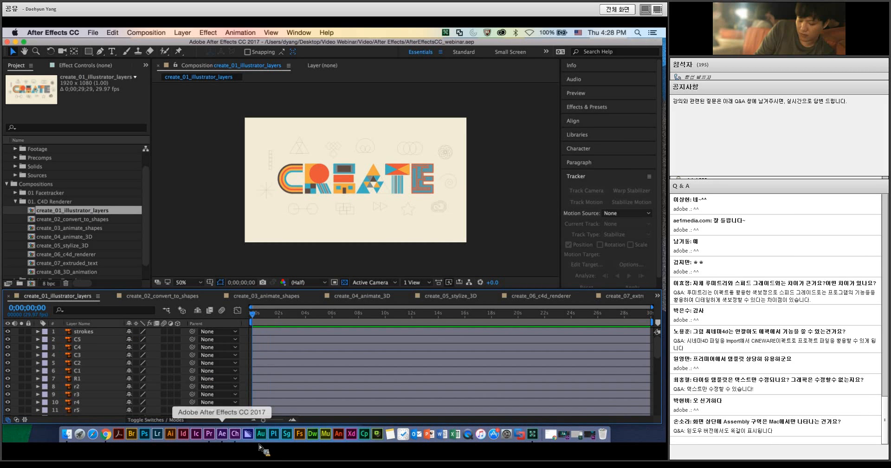
Step: Select the C5 Illustrator layer, check its Transform properties, and convert it with Create Shapes from Vector Layer
left_click(105, 339)
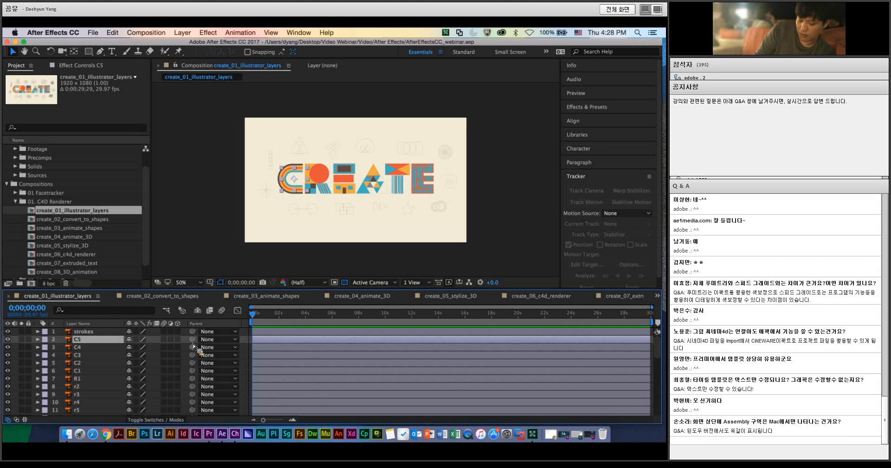
left_click(46, 348)
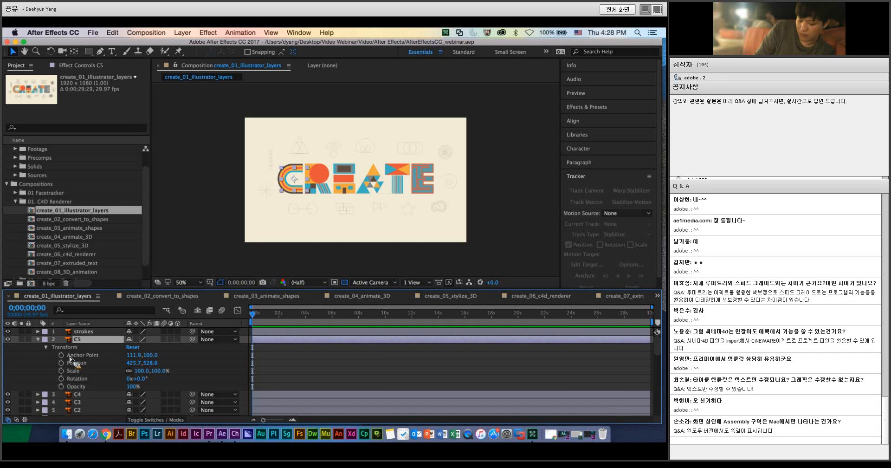
left_click(37, 339)
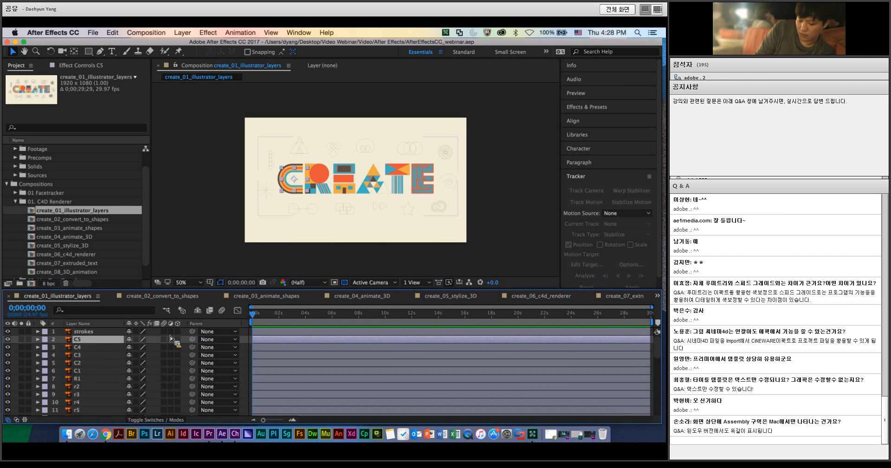
left_click(181, 33)
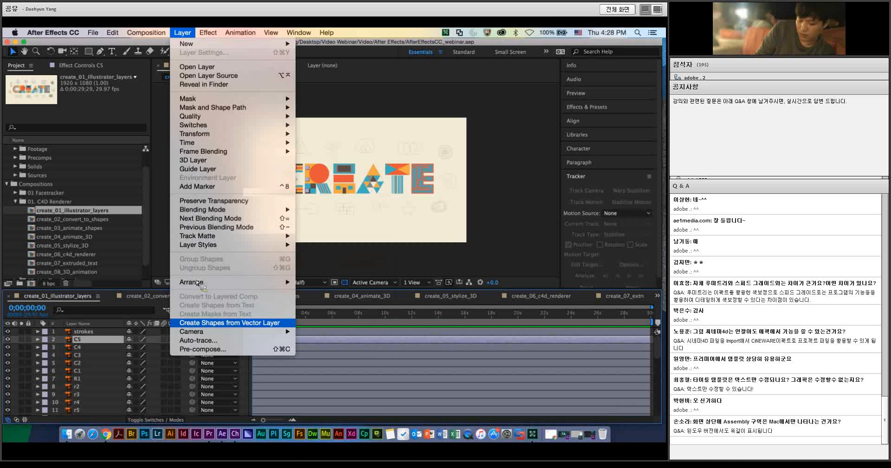
left_click(203, 325)
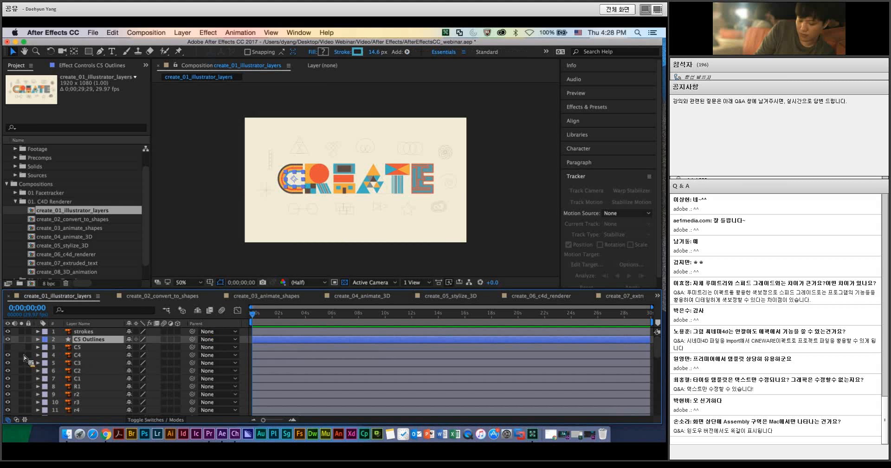
Step: Examine the contents of the C5 Outlines shape layer, and collapse its properties again
left_click(39, 339)
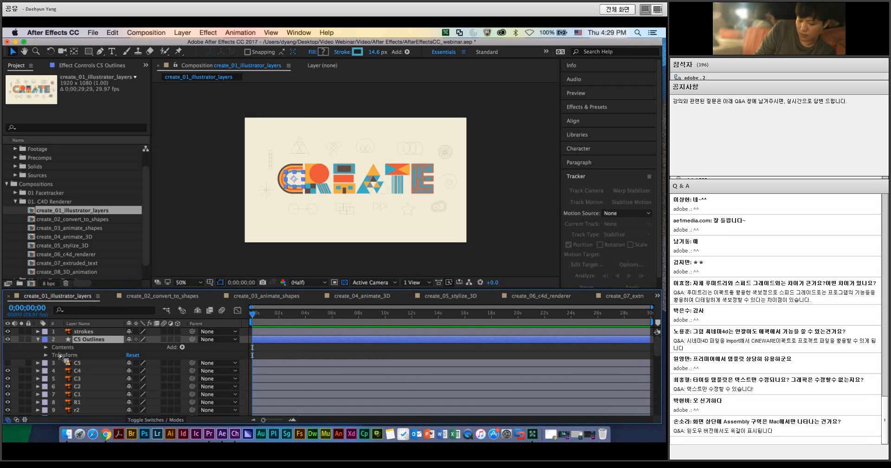
left_click(46, 347)
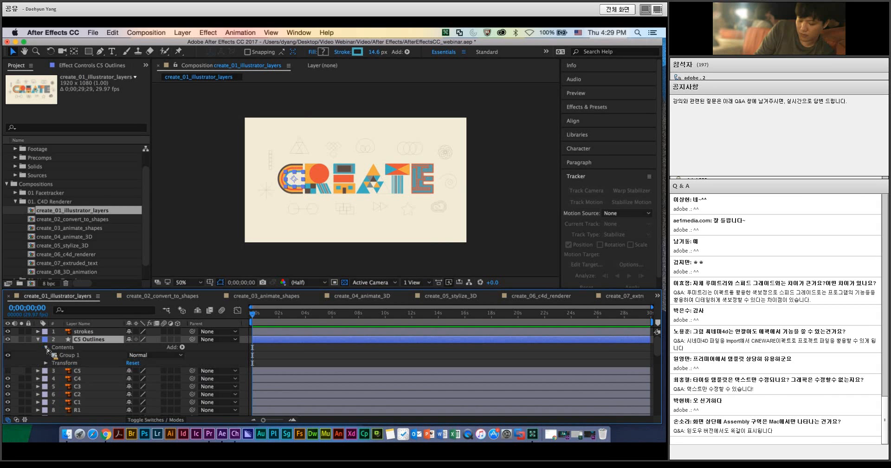
mouse_move(102, 344)
left_mouse_down()
mouse_move(223, 278)
mouse_move(284, 212)
mouse_move(290, 171)
mouse_move(326, 208)
mouse_move(243, 222)
mouse_move(175, 316)
mouse_move(94, 351)
left_mouse_up()
left_click(38, 339)
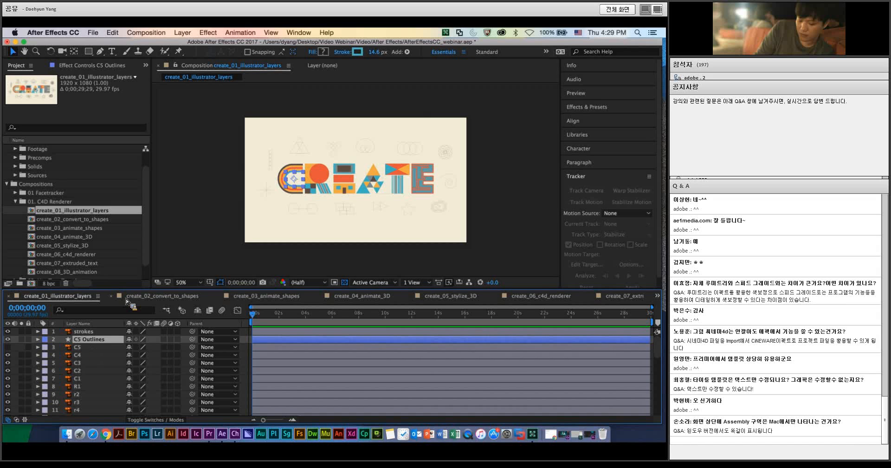
Step: Switch to the create_02_convert_to_shapes composition and expand the C5 Outlines layer's properties with the playhead at 0;00;00;07
left_click(151, 298)
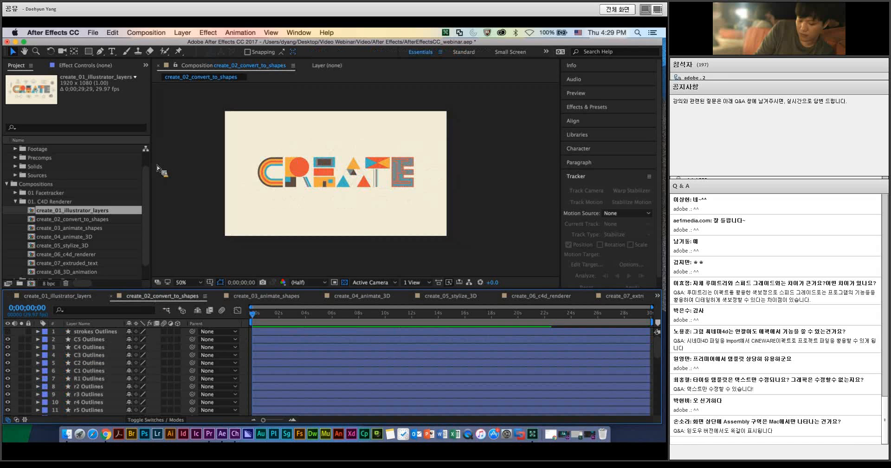
left_click(182, 32)
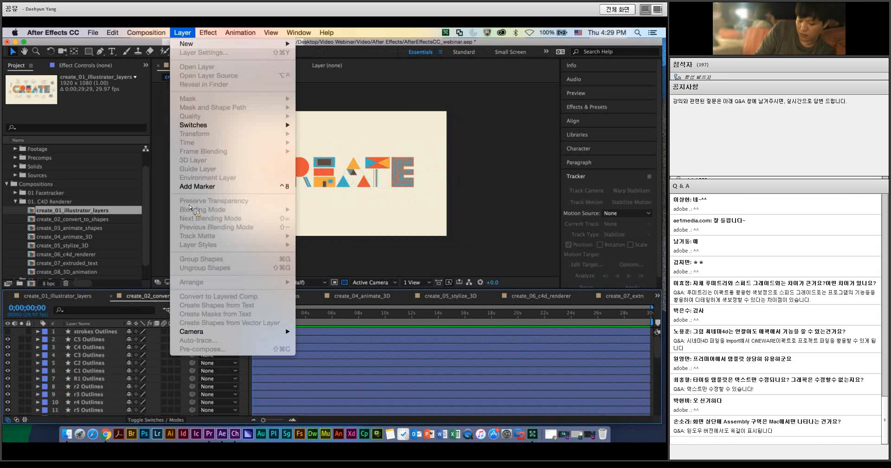
left_click(193, 304)
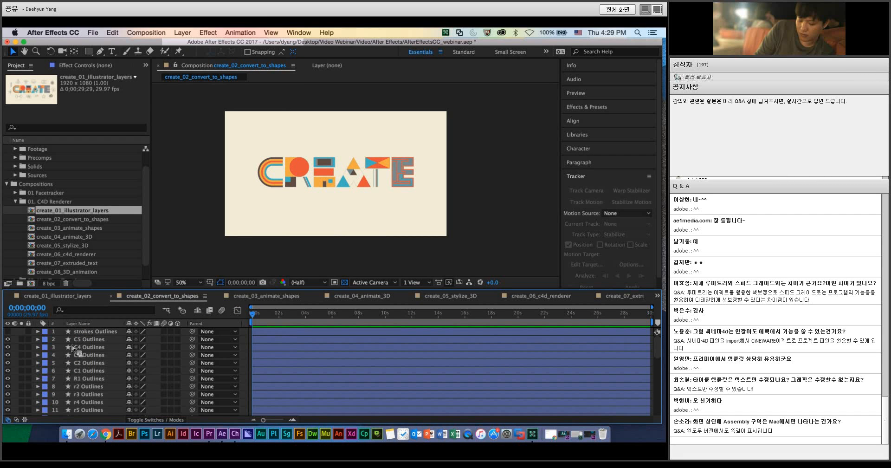
left_click(38, 339)
left_click_drag(274, 316, 255, 317)
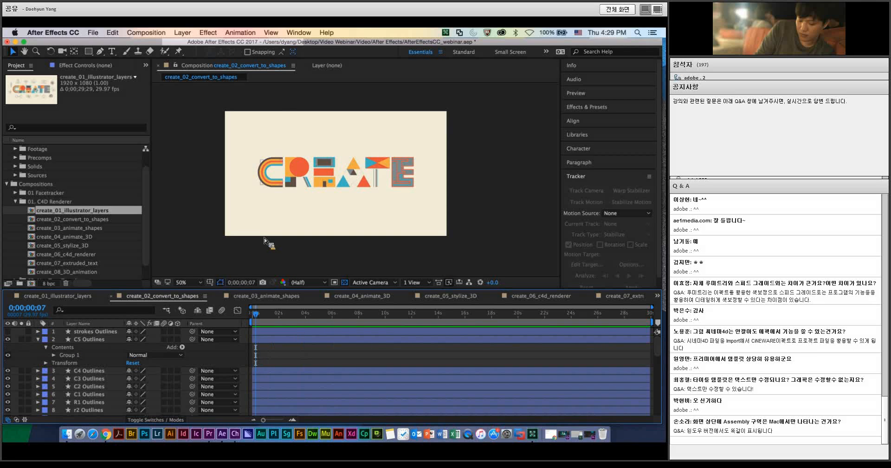
Step: View the letter C at 200% and toggle the C5 Outlines layer's visibility to identify its stripe, leaving it visible
key("comma")
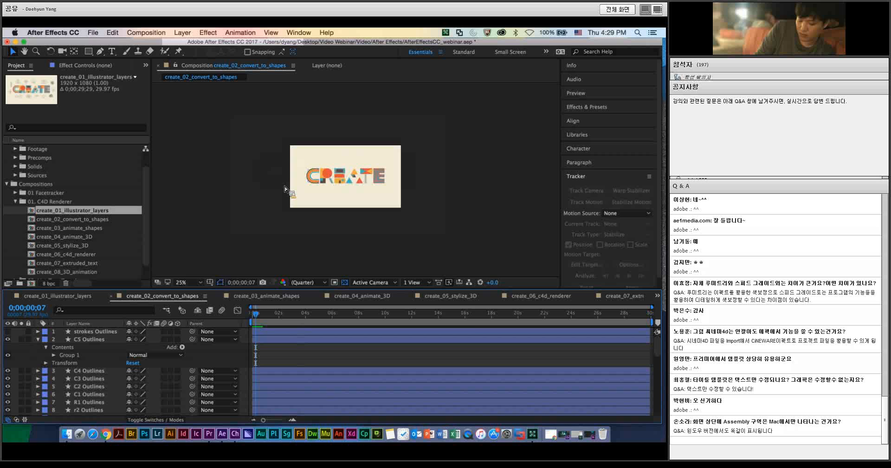
key("period")
key("period")
key("period")
scroll(195, 201, "left", 10)
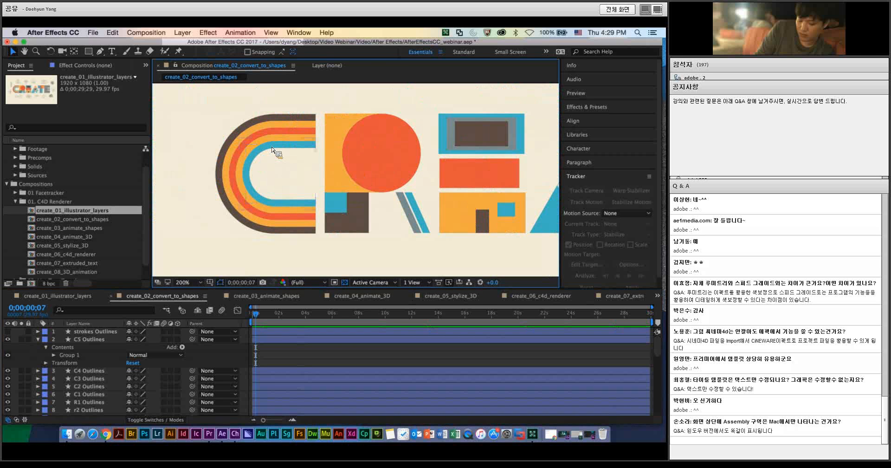
left_click(8, 342)
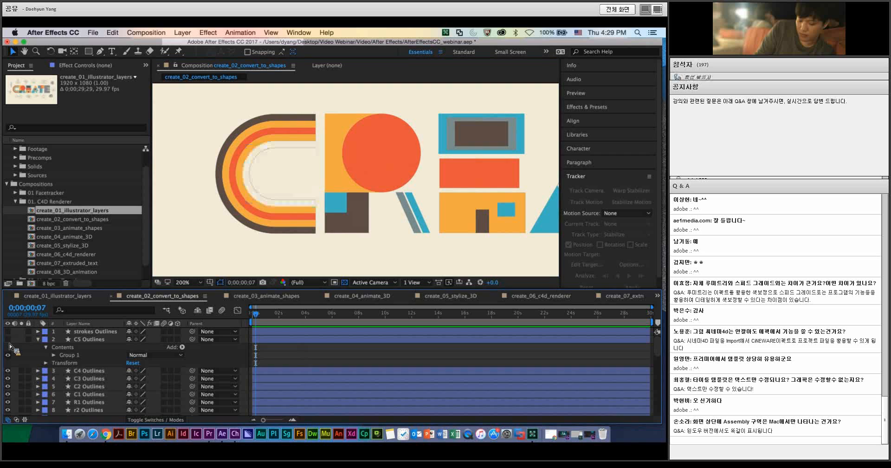
left_click(9, 342)
left_click(8, 342)
left_click(8, 343)
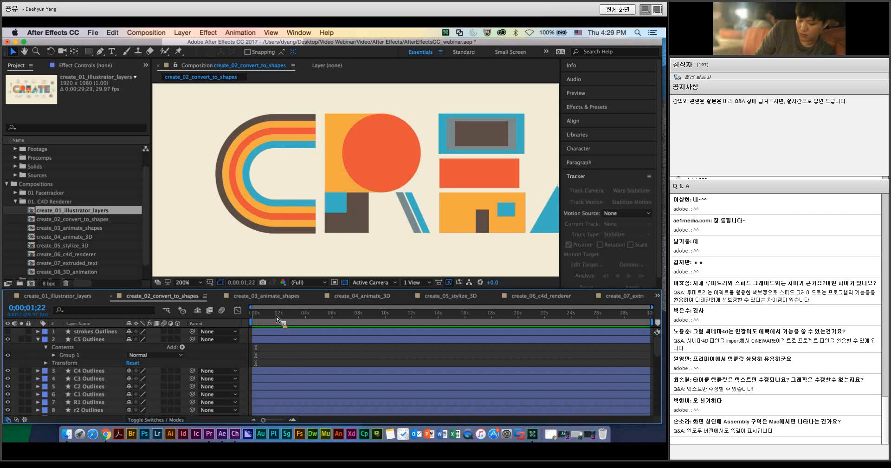
Step: Add Trim Paths to the C5 Outlines layer's contents and expand its properties
left_click(277, 319)
left_click_drag(277, 318, 295, 319)
left_click(182, 347)
left_click(197, 348)
key("Delete")
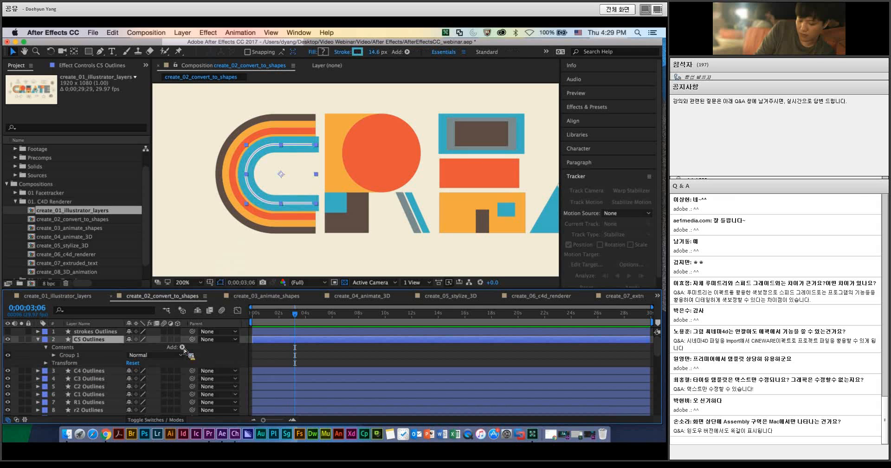
left_click(182, 347)
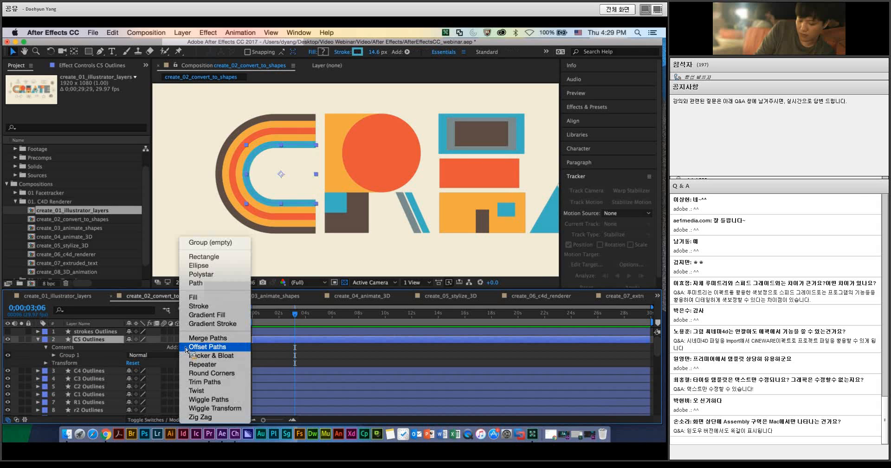
left_click(207, 385)
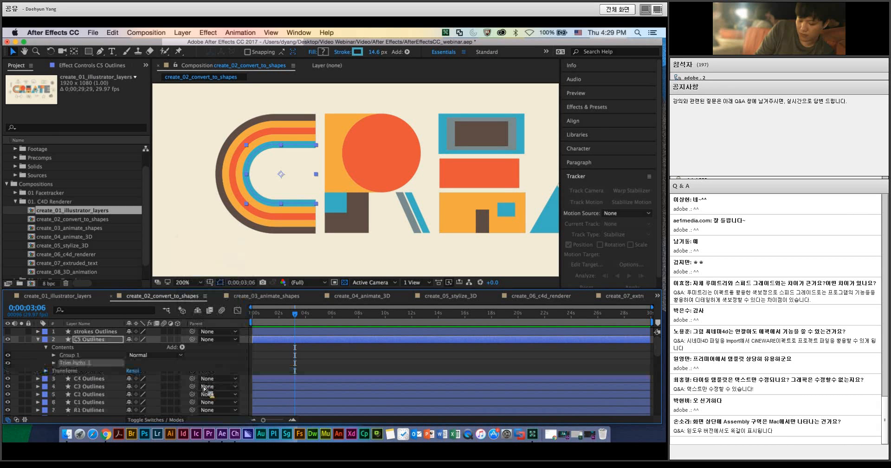
left_click_drag(83, 355, 55, 371)
left_click(54, 363)
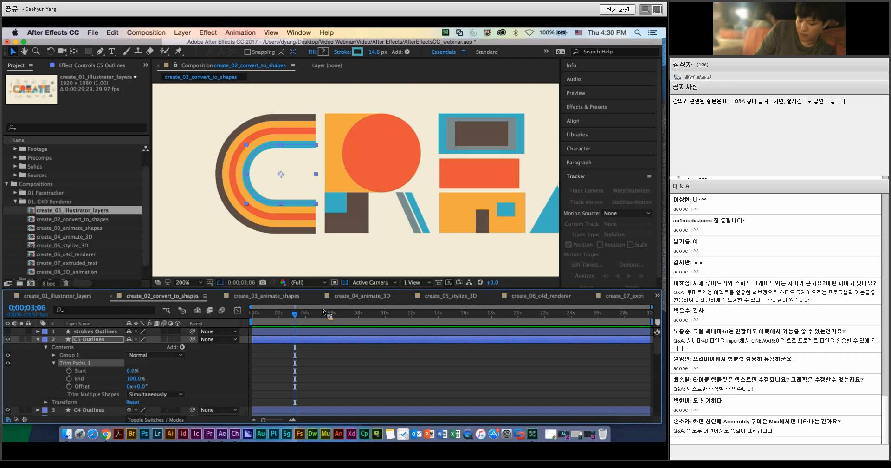
Step: Keyframe the Trim Paths End of C5 Outlines at 100% at 0;00;05;26 and 0% at the composition start
left_click(263, 312)
left_click_drag(272, 314, 330, 313)
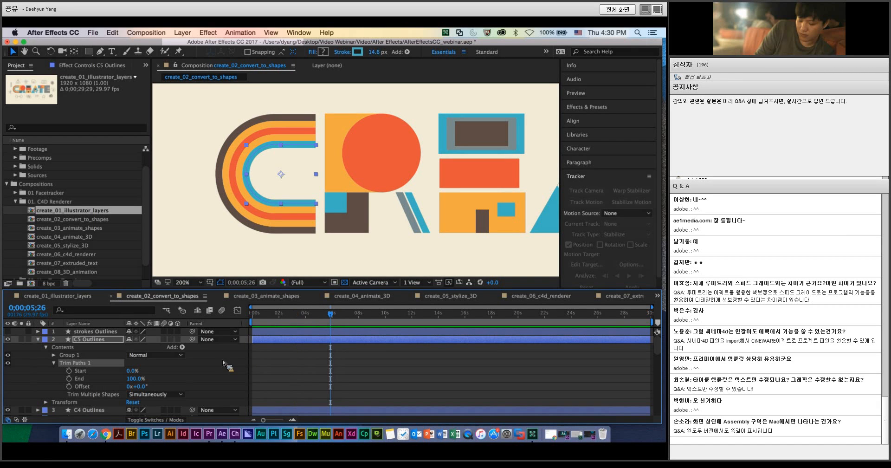
left_click(70, 380)
key("Home")
left_click(135, 379)
type("0")
key("Return")
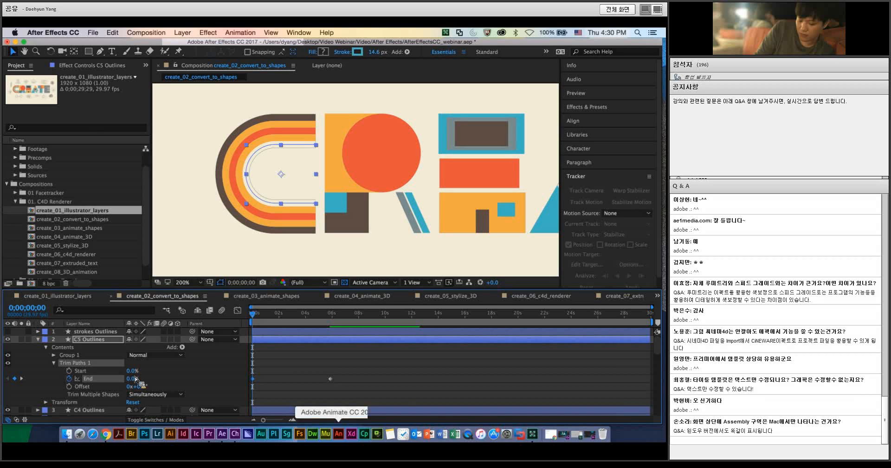
Step: Deselect the layer and preview the blue stripe's Trim Paths animation from the composition start
left_click(356, 405)
key("space")
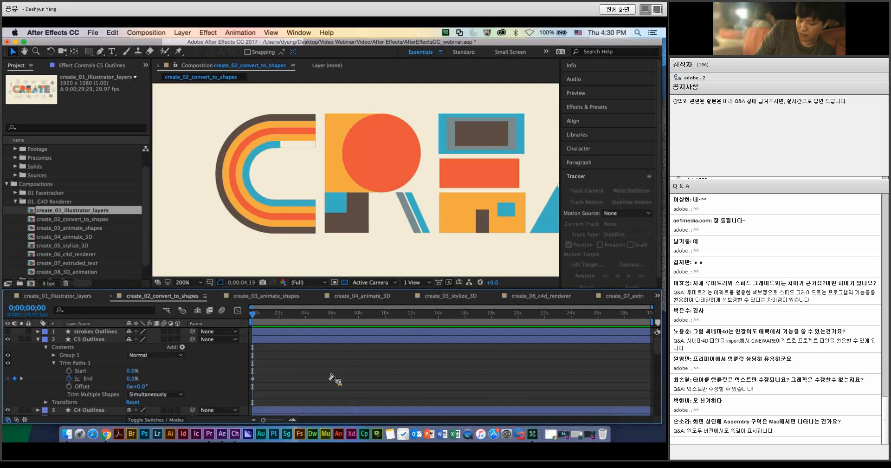
key("space")
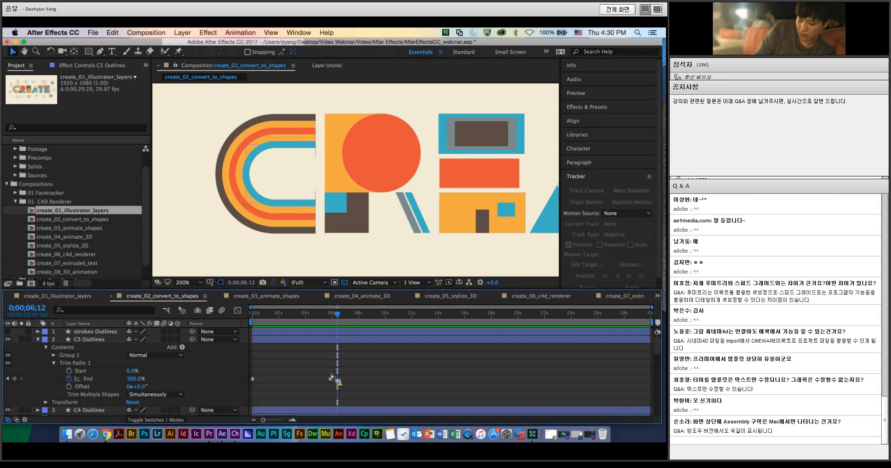
Step: Collapse the C5 Outlines layer, switch to the create_03_animate_shapes composition and preview its shape animation from near the start
left_click(39, 340)
left_click(274, 296)
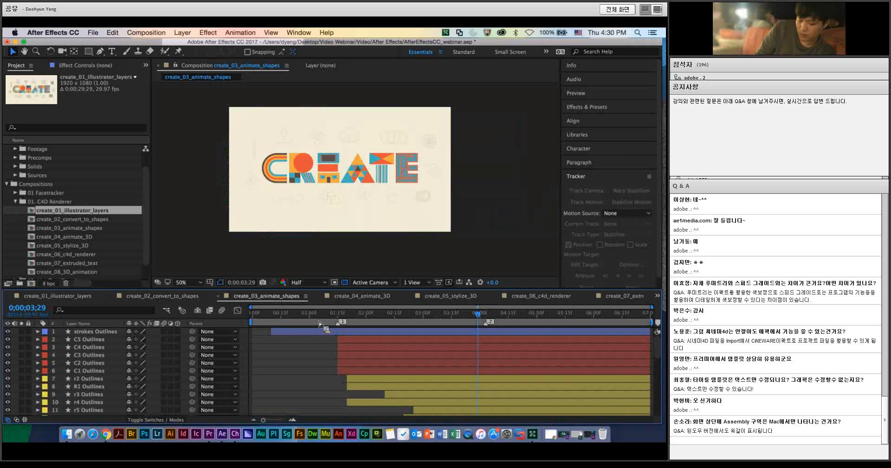
left_click_drag(291, 313, 311, 321)
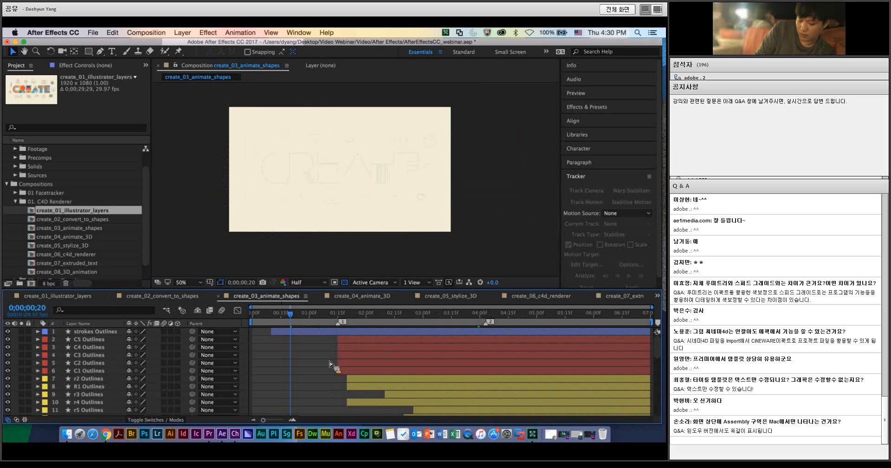
key("space")
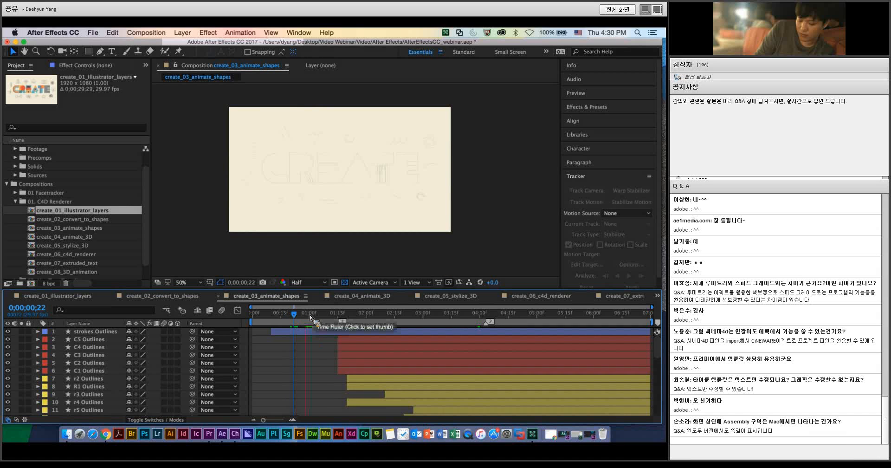
left_click(252, 322)
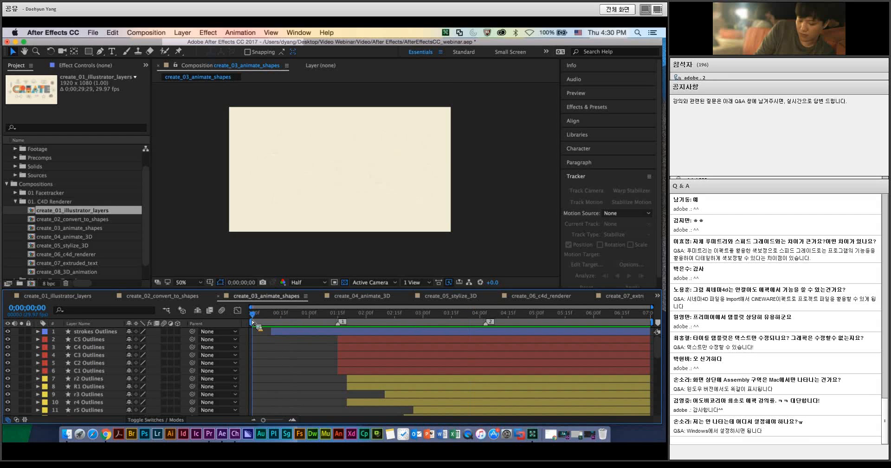
mouse_move(252, 321)
left_mouse_down()
mouse_move(281, 319)
mouse_move(258, 318)
left_mouse_up()
Step: Add a two-node camera with the 50mm preset to the create_03_animate_shapes composition
left_click(210, 33)
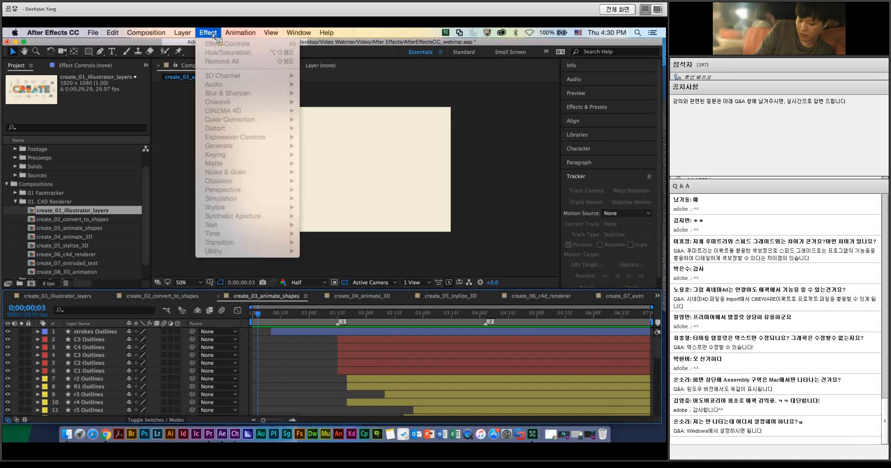
mouse_move(183, 32)
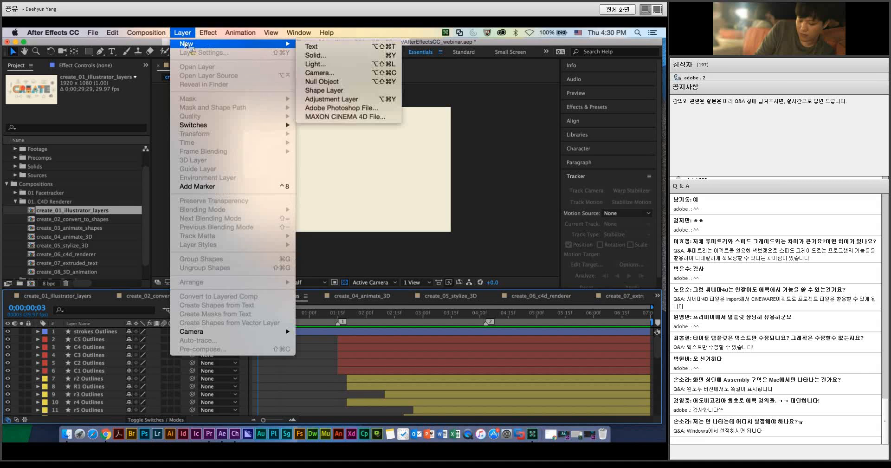
left_click(334, 74)
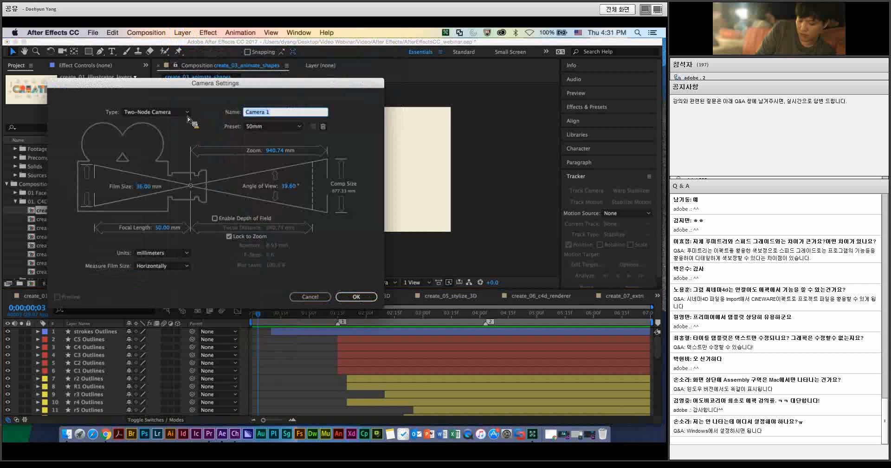
left_click(356, 297)
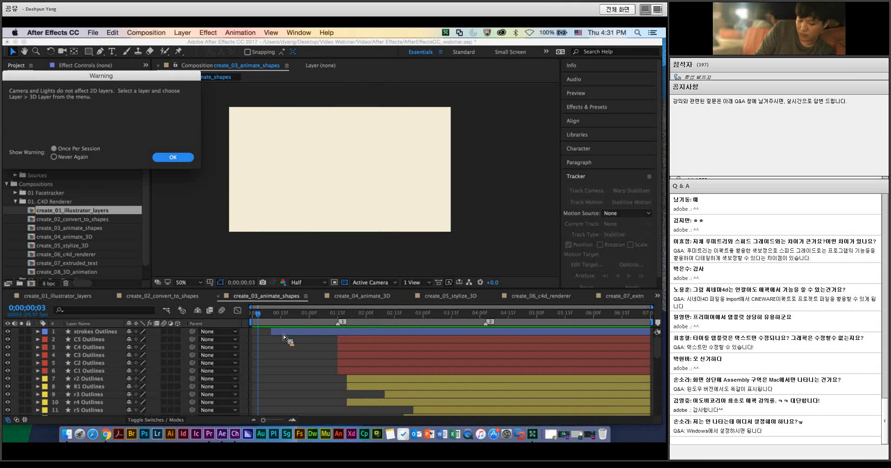
left_click(172, 157)
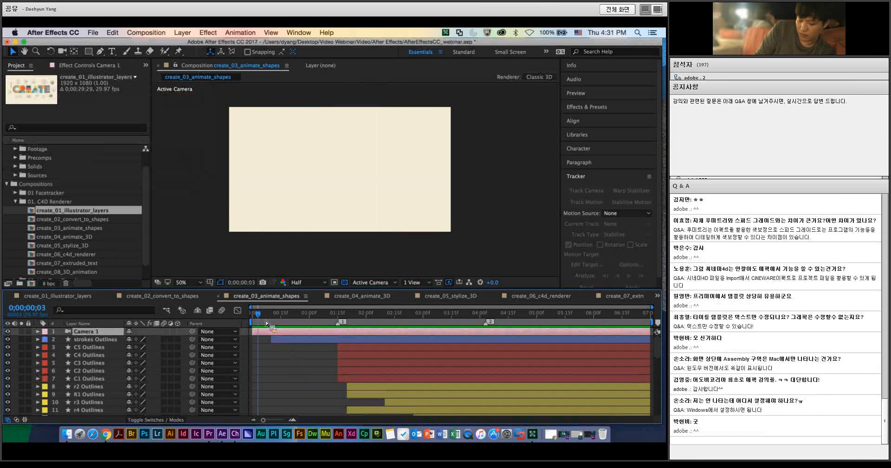
Step: At 0;00;01;26, examine the Trim Paths and Transform properties of C5 Outlines, then collapse the layer
left_click_drag(266, 322, 364, 319)
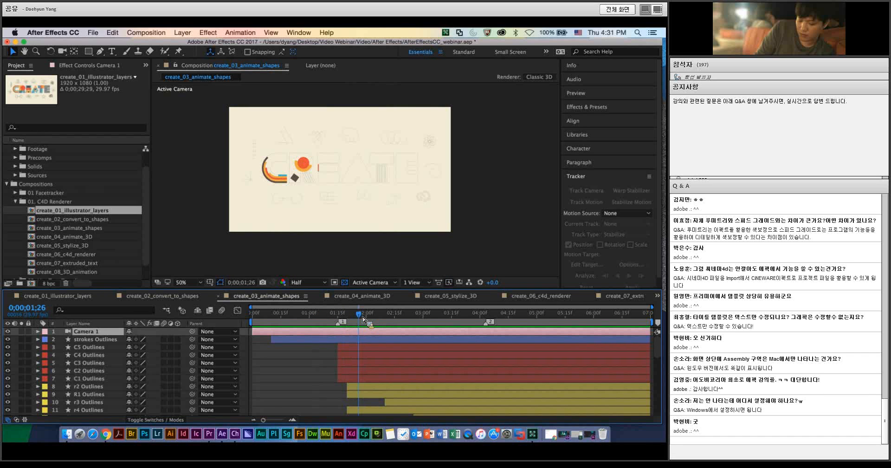
left_click(38, 346)
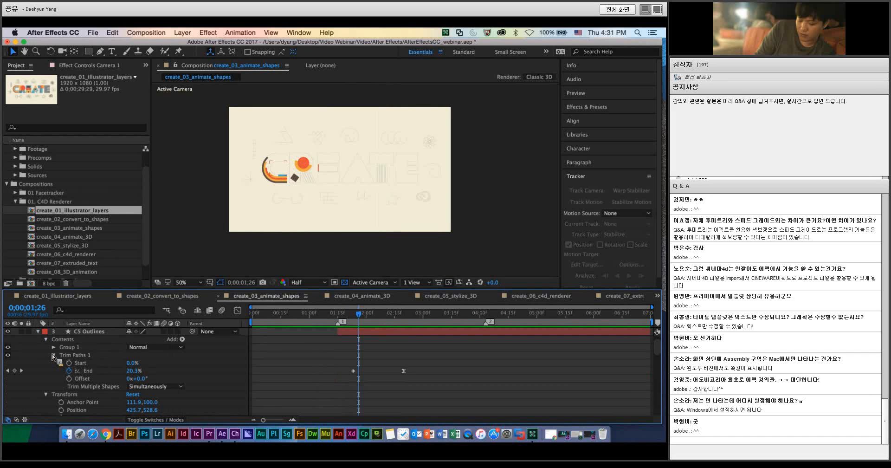
left_click(54, 355)
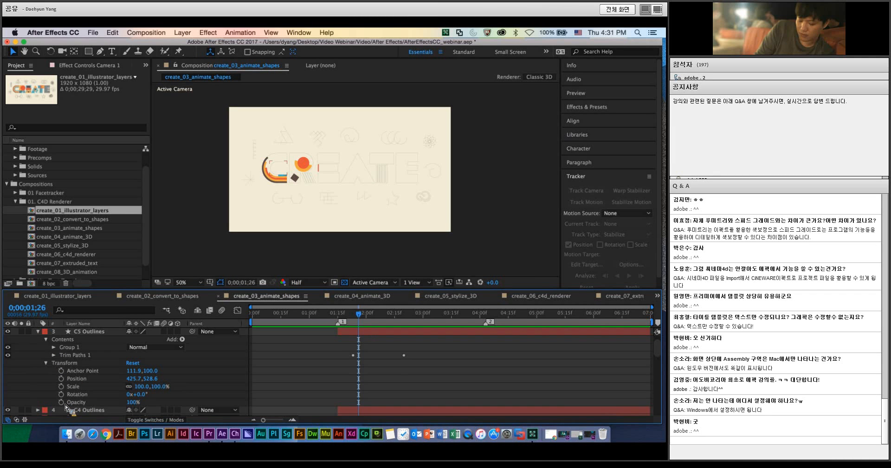
left_click(46, 363)
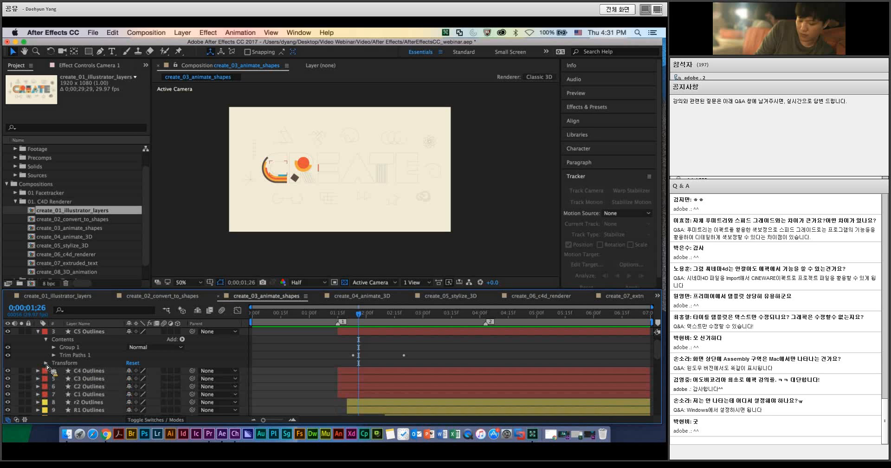
left_click(37, 332)
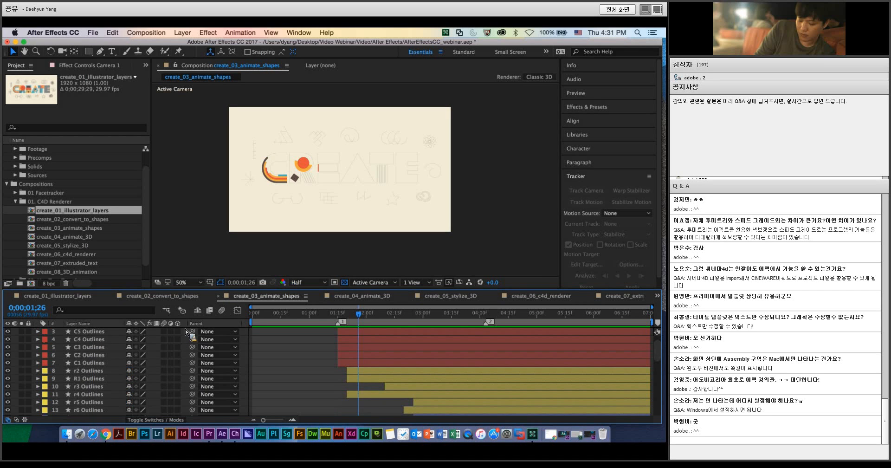
left_click(132, 333)
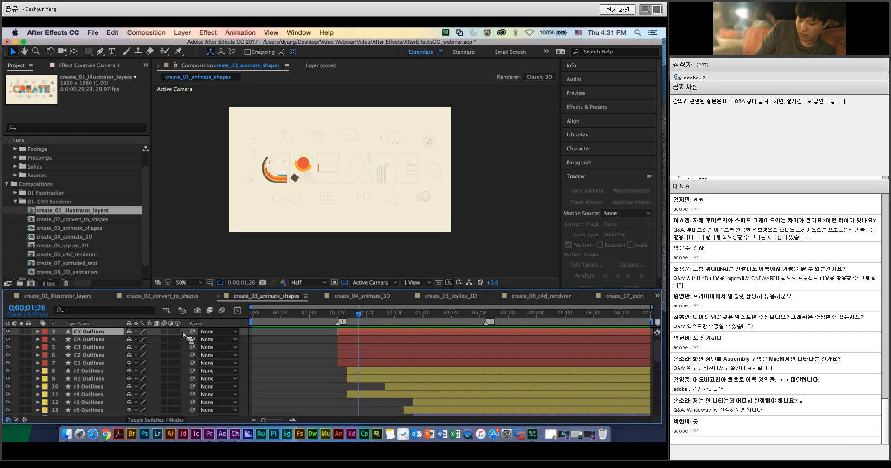
scroll(366, 360, "down", 8)
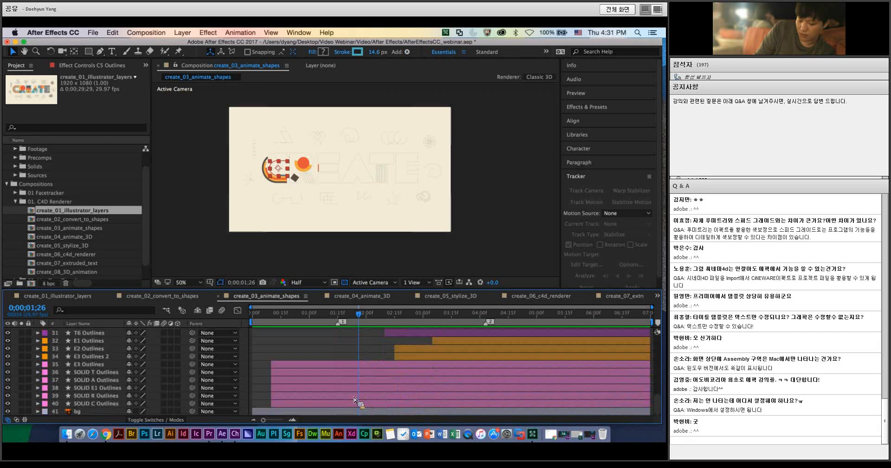
key("super+a")
scroll(284, 363, "up", 6)
scroll(285, 364, "up", 5)
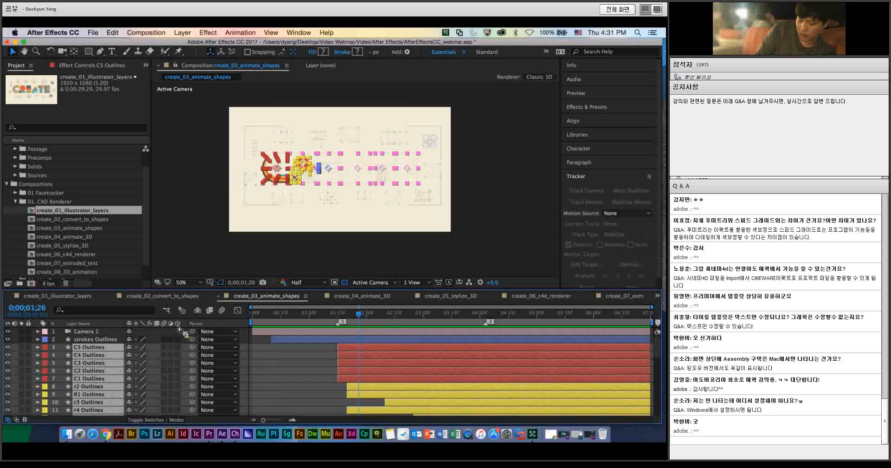
Step: Turn strokes Outlines and the C5 through C1 Outlines layers into 3D layers, then deselect them
left_click(177, 339)
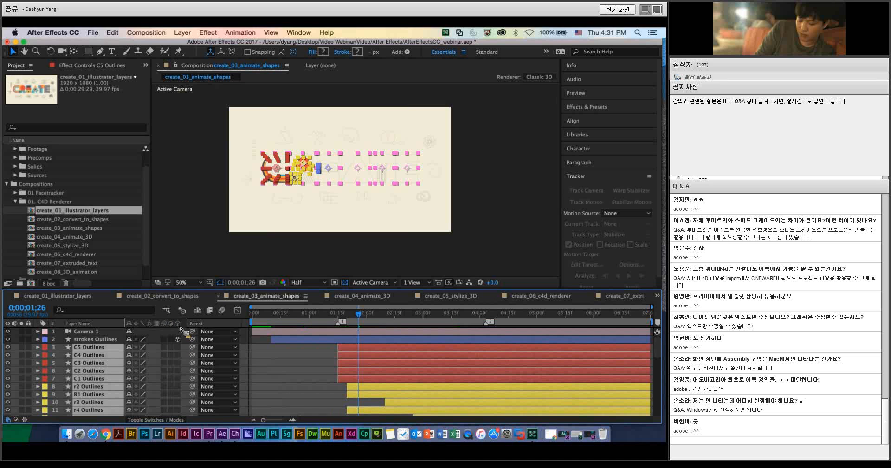
left_click(181, 330)
left_click(360, 347)
left_click(360, 376, "shift")
left_click(178, 355)
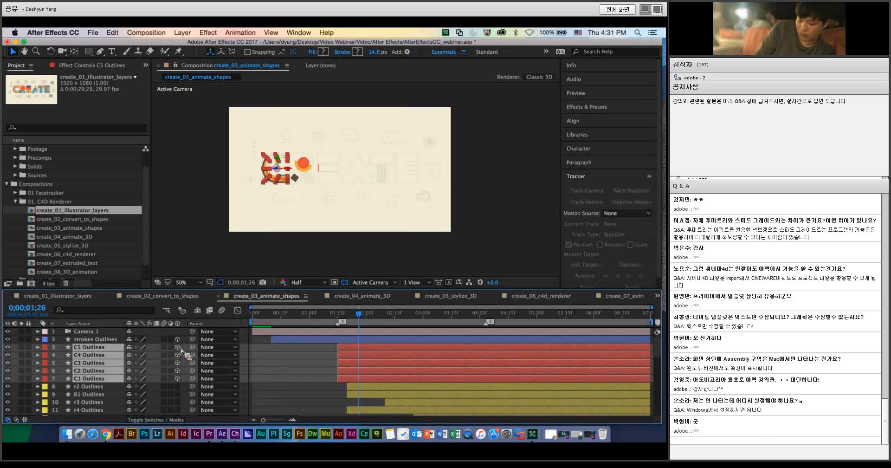
left_click(294, 369)
Step: Expand C5 Outlines to examine its 3D layer properties while scrubbing the animation back from 0;00;01;23 to 0;00;01;20
mouse_move(359, 315)
left_mouse_down()
mouse_move(328, 319)
mouse_move(353, 319)
left_mouse_up()
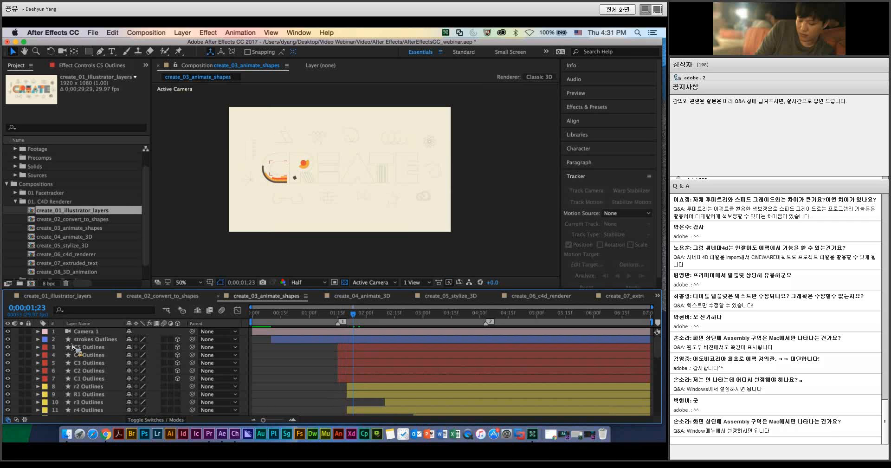
left_click(39, 347)
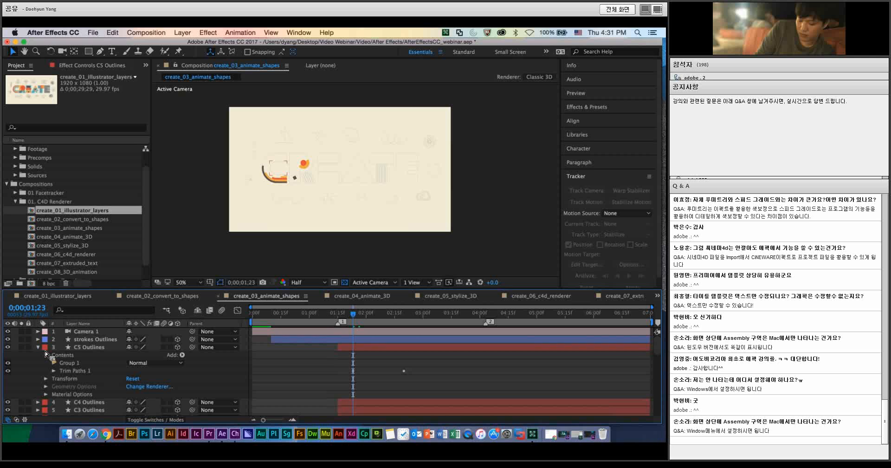
scroll(46, 353, "down", 2)
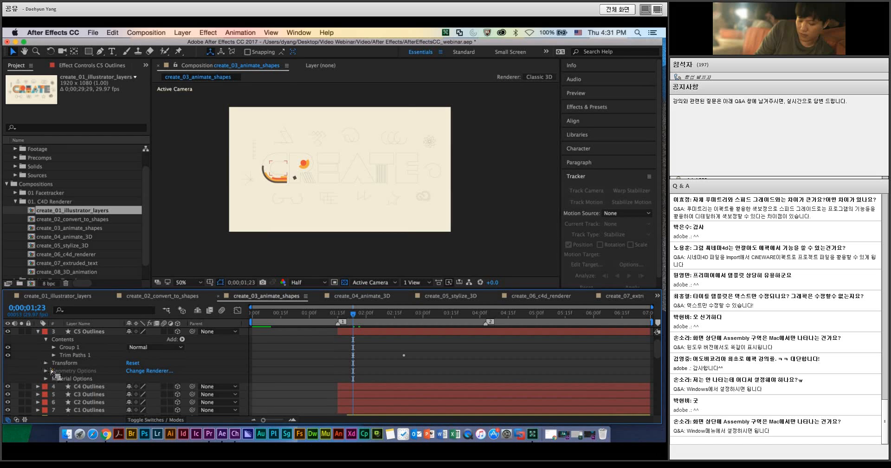
left_click_drag(353, 314, 345, 319)
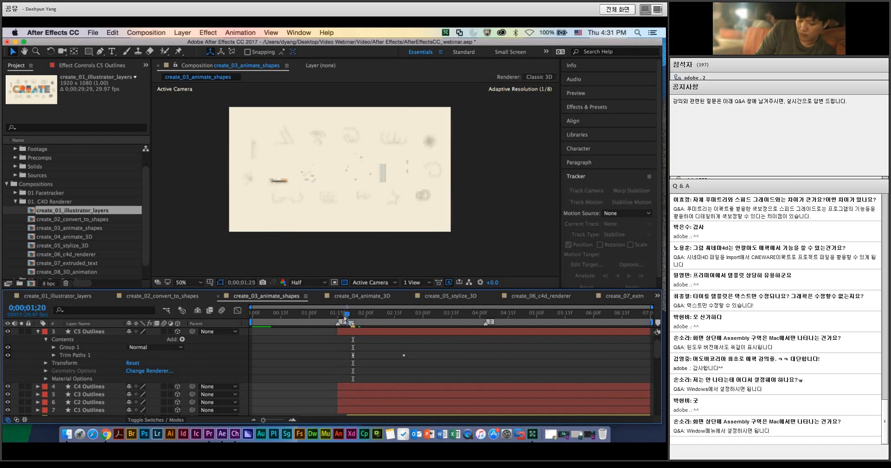
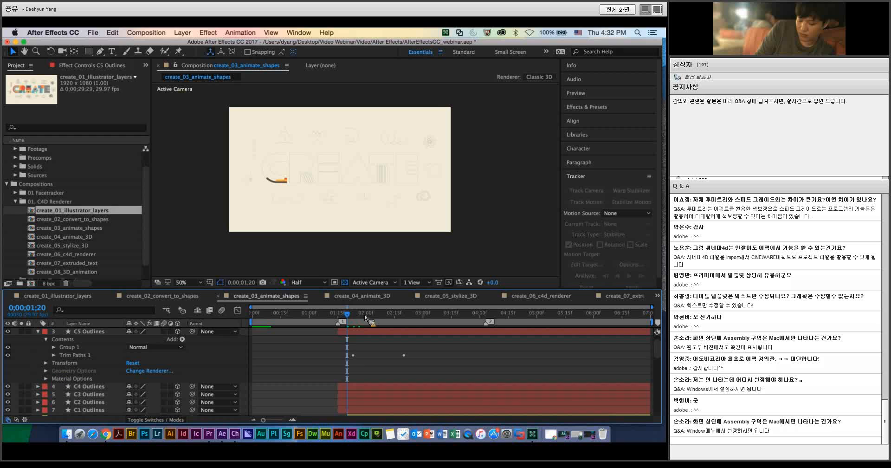
Step: Move the playhead to 0;00;01;25 and show the composition in the 2 Views - Horizontal layout
left_click_drag(352, 318, 358, 318)
left_click(412, 284)
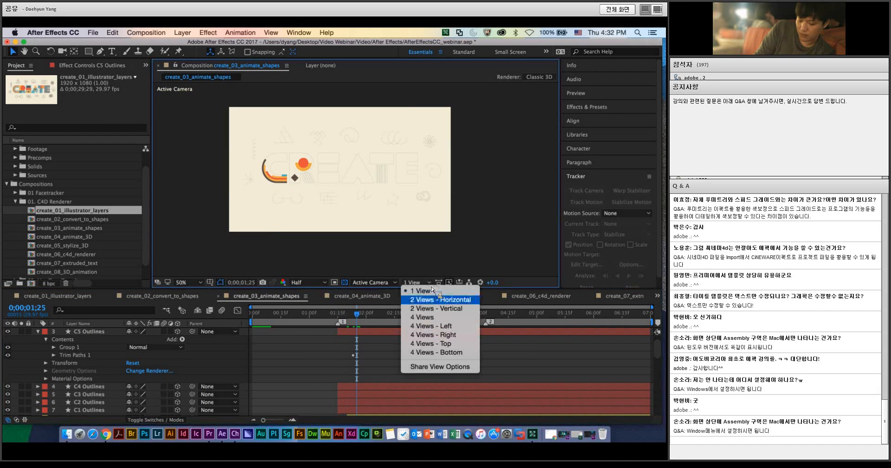
left_click(430, 303)
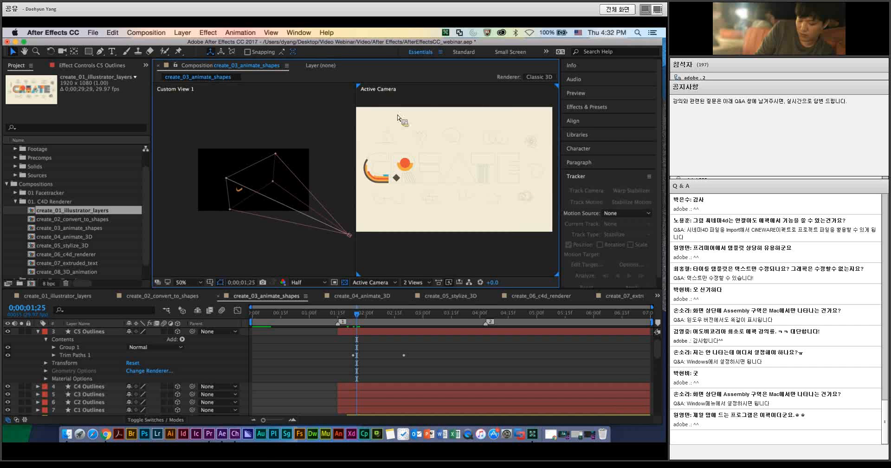
Step: Compare the camera setup in Custom View 2 and Custom View 3, then return to Custom View 1
left_click(281, 231)
left_click(395, 284)
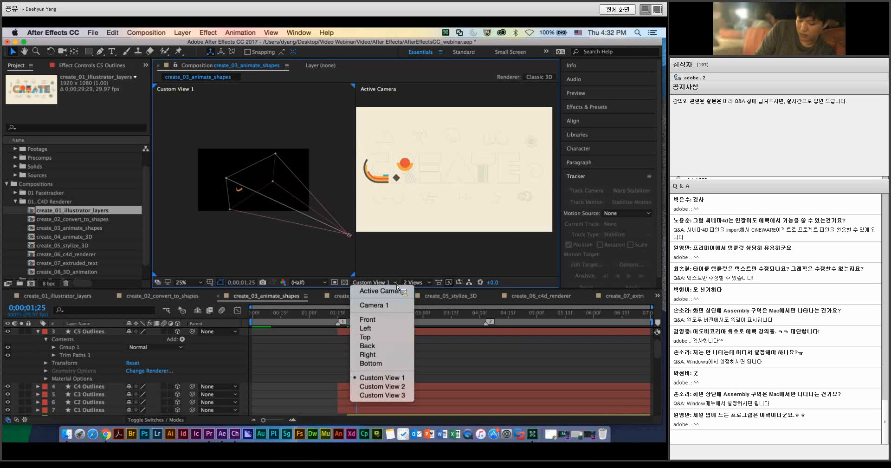
left_click(382, 386)
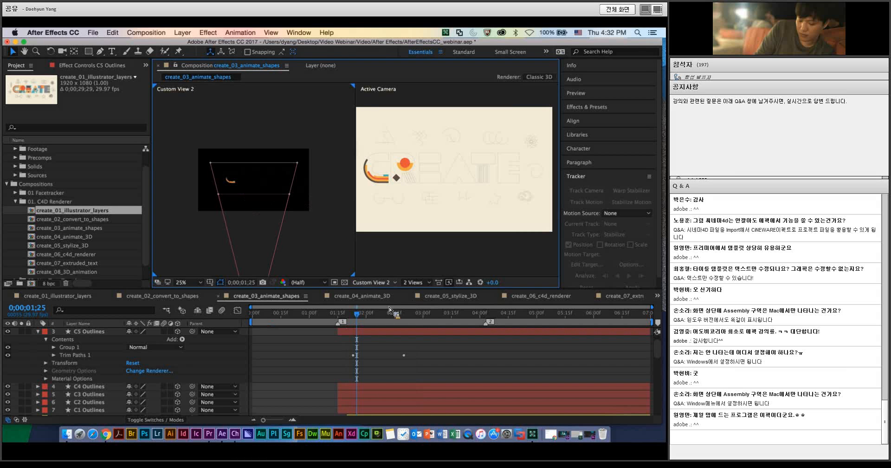
left_click(394, 282)
left_click(381, 403)
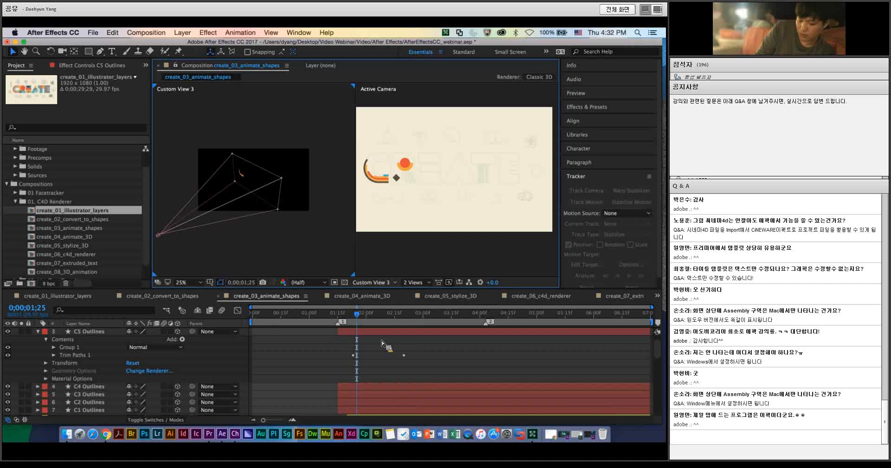
left_click(397, 283)
left_click(386, 379)
Step: Move the camera's point of interest slightly upward in Custom View 1 and check the framing at 0;00;02;07
left_click(350, 236)
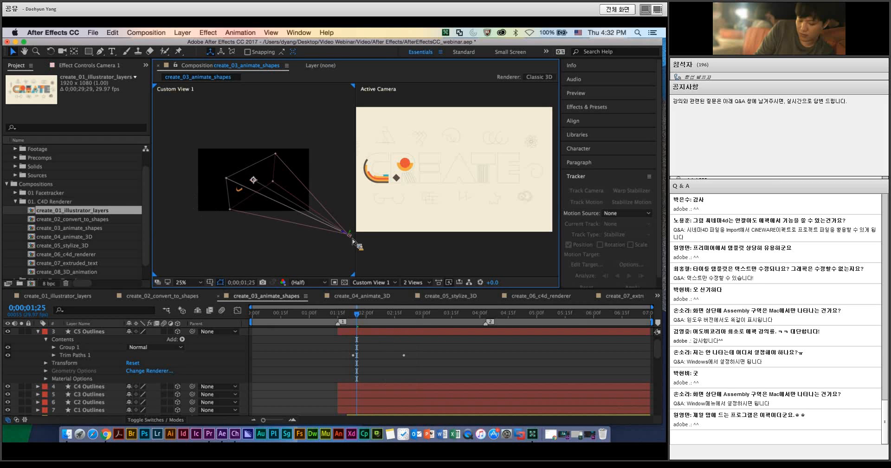
key("period")
key("period")
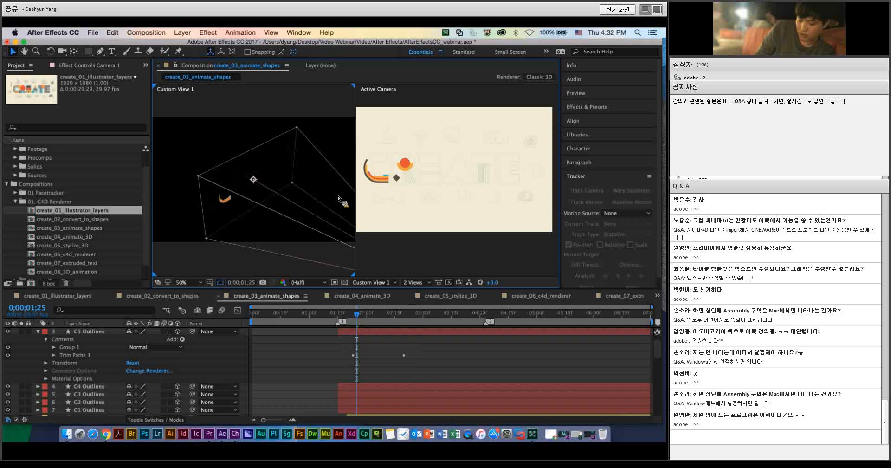
key("comma")
key("comma")
left_click_drag(325, 214, 294, 213)
mouse_move(236, 186)
left_mouse_down()
mouse_move(216, 186)
mouse_move(227, 192)
left_mouse_up()
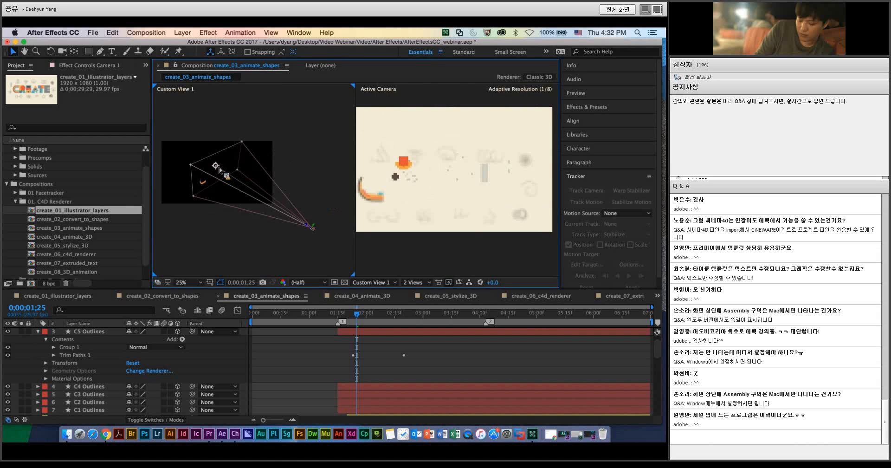
left_click(379, 313)
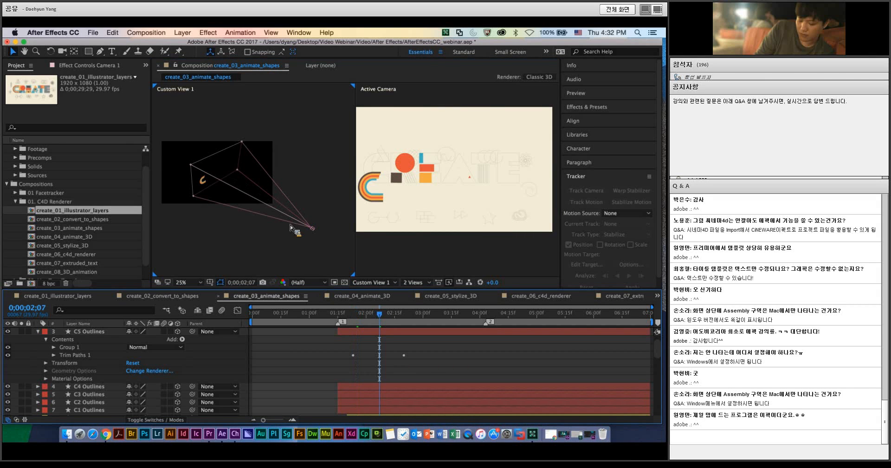
left_click(311, 227)
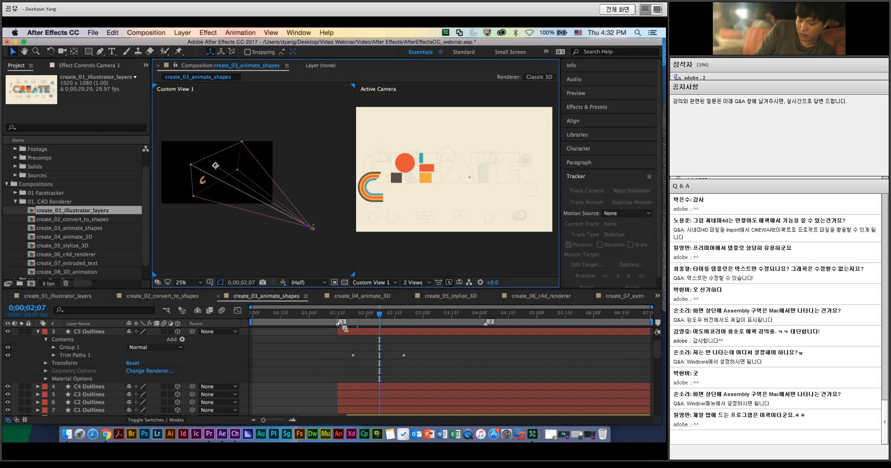
Step: Open the create_04_animate_3D composition and preview its animation from 0;00;00;04 to 0;00;02;17
left_click(359, 296)
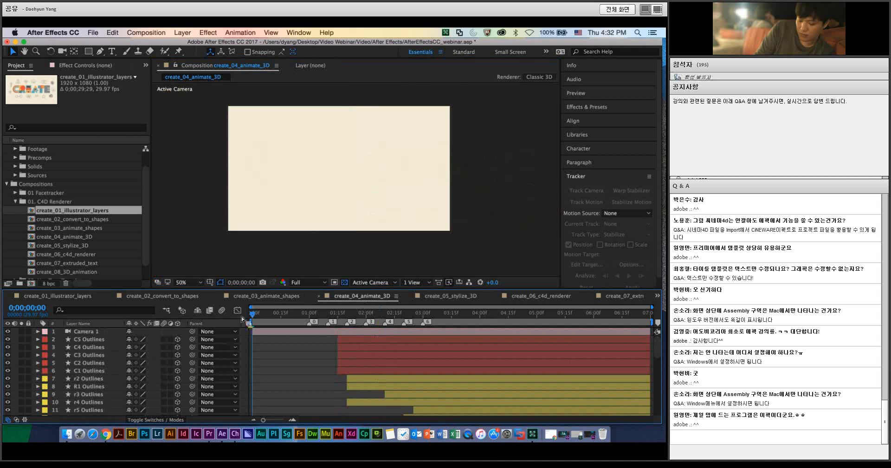
mouse_move(252, 312)
left_mouse_down()
mouse_move(285, 315)
mouse_move(260, 316)
left_mouse_up()
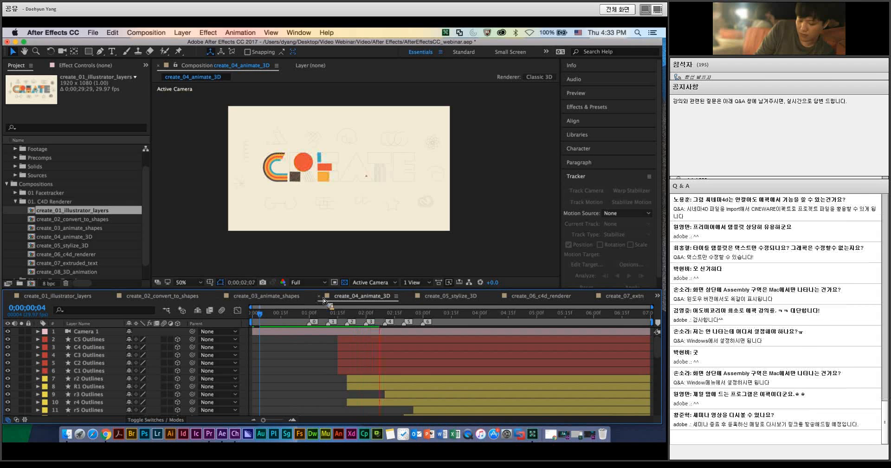
key("space")
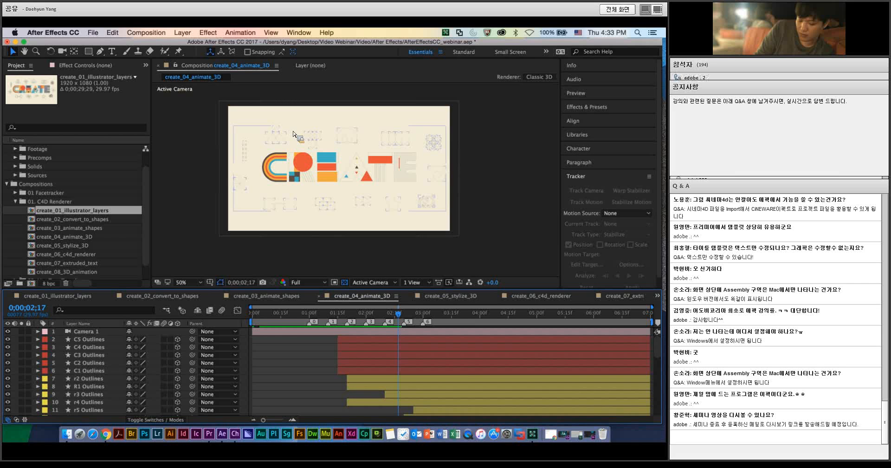
Step: Open the create_05_stylize_3D composition and preview its lit, shadowed animation
left_click(432, 296)
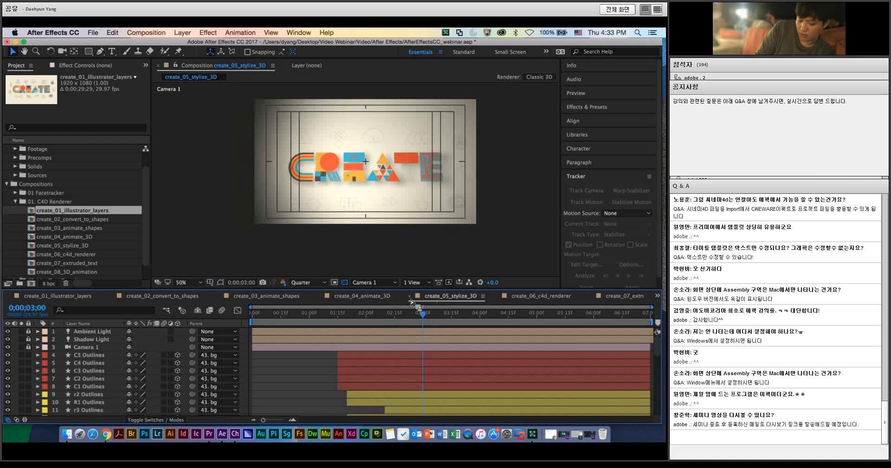
left_click_drag(289, 319, 268, 321)
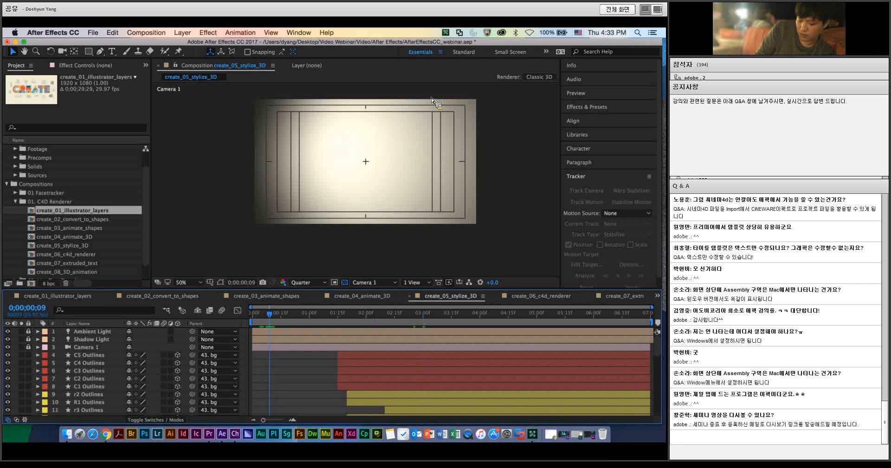
key("space")
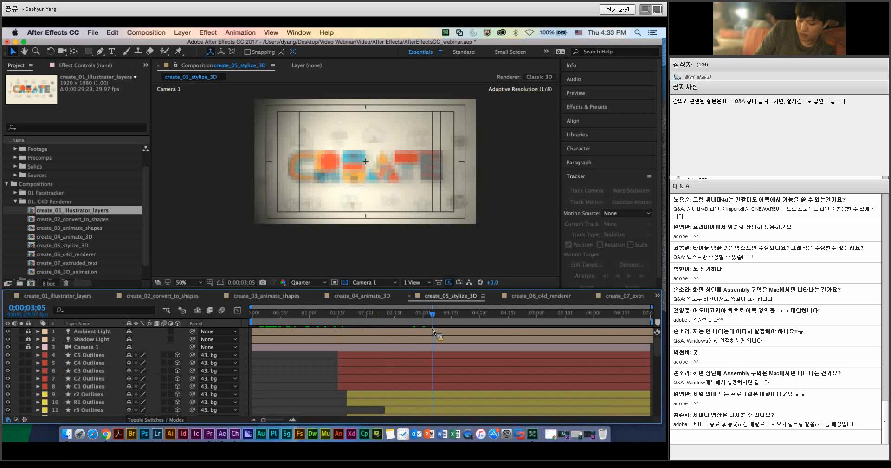
key("space")
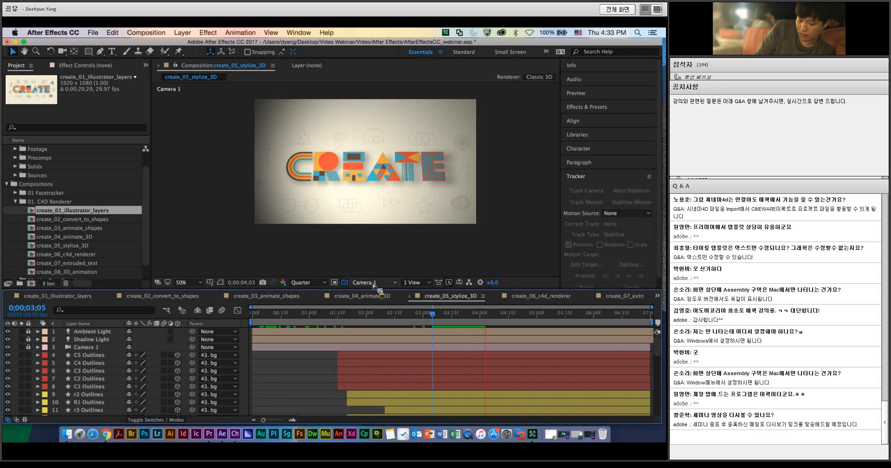
Step: At the start of create_04_animate_3D, add a white Spot light with 100% intensity, 90° cone angle and 50% cone feather
left_click(366, 296)
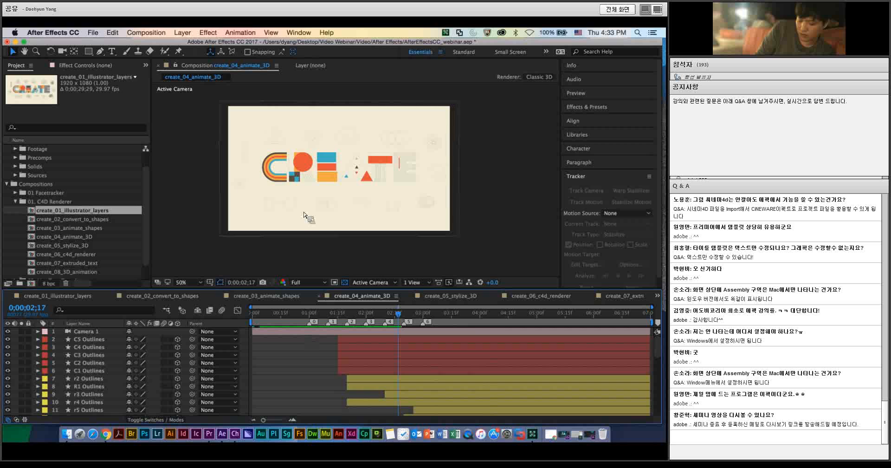
left_click(253, 317)
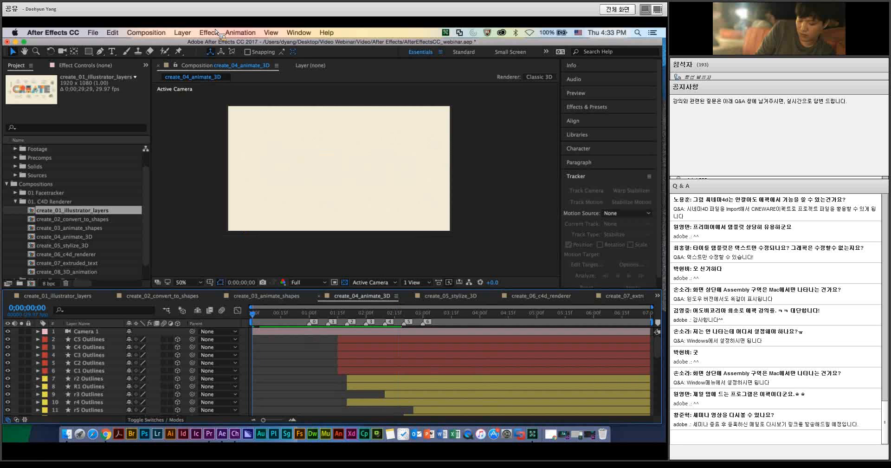
left_click(186, 32)
mouse_move(193, 44)
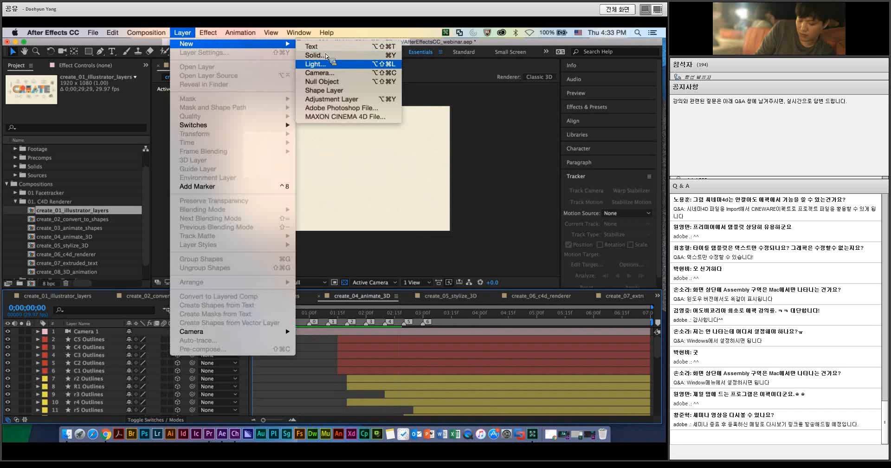
left_click(317, 65)
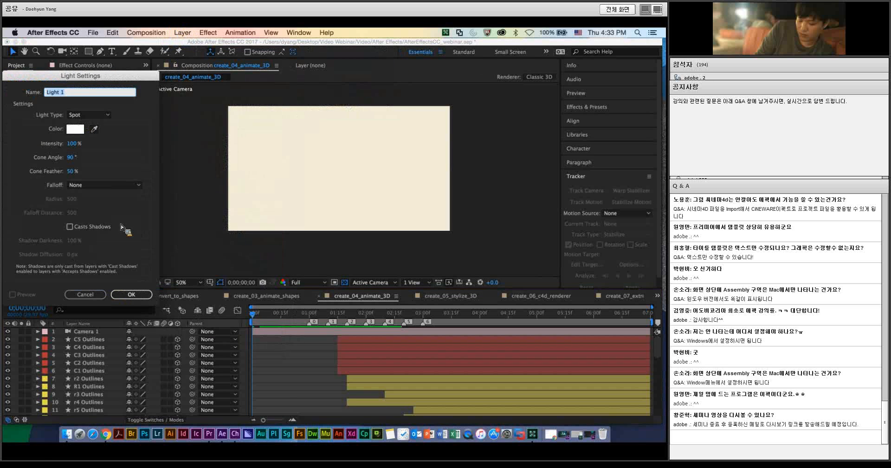
left_click(131, 295)
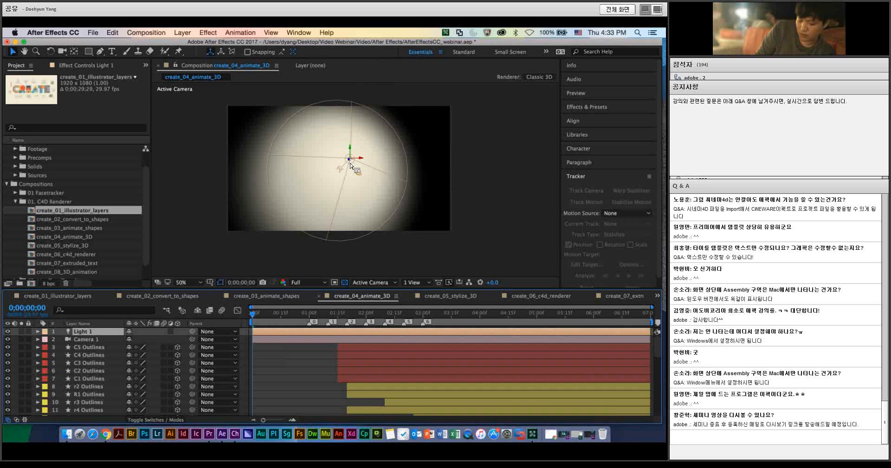
Step: Move the spot light up and to the right over the artwork, and check its effect up to 0;00;03;02
left_click_drag(341, 173, 405, 133)
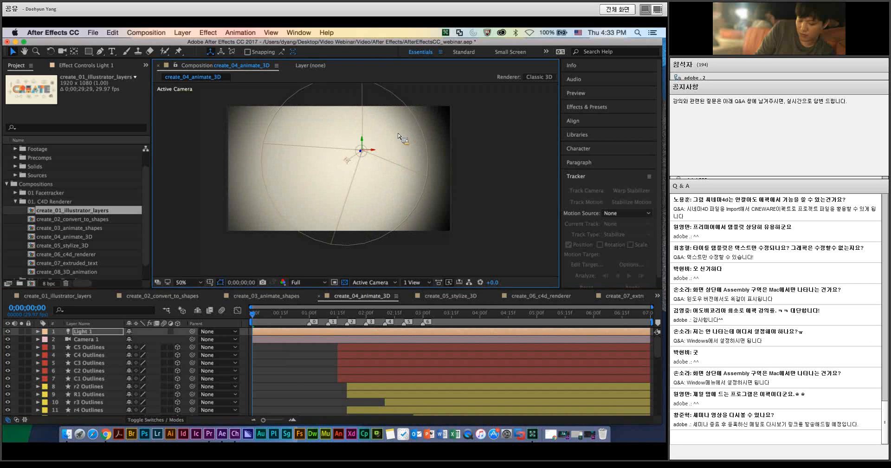
left_click(37, 331)
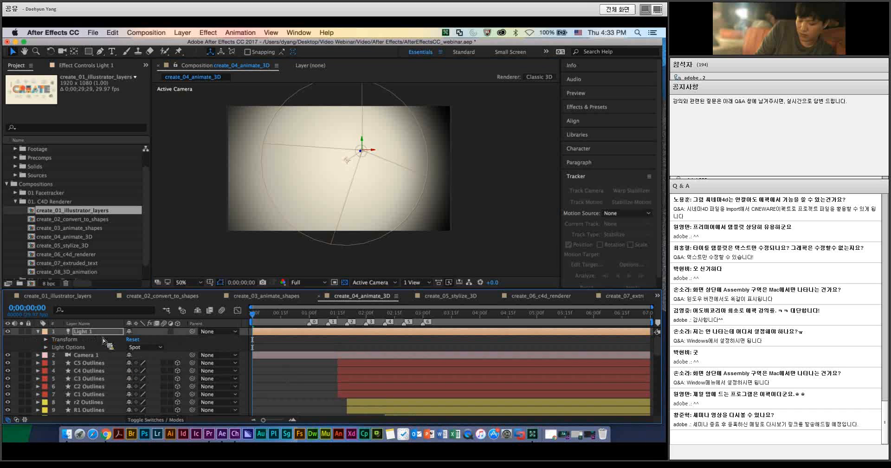
left_click(38, 331)
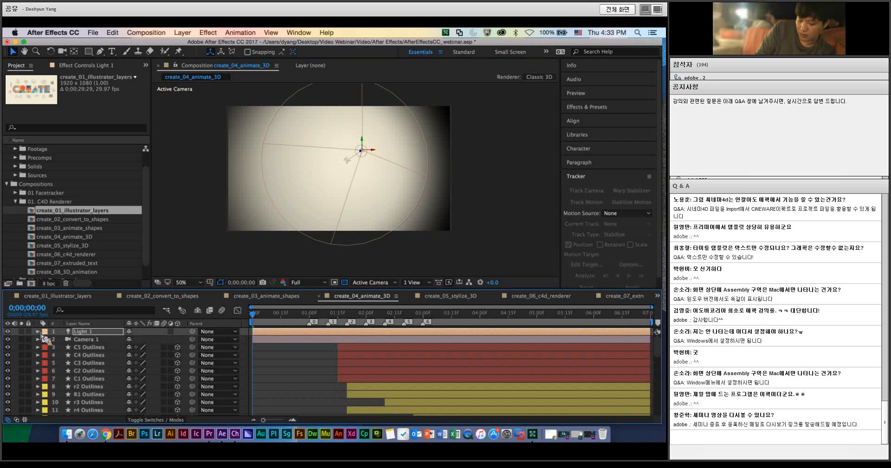
left_click(337, 313)
left_click_drag(344, 320, 427, 319)
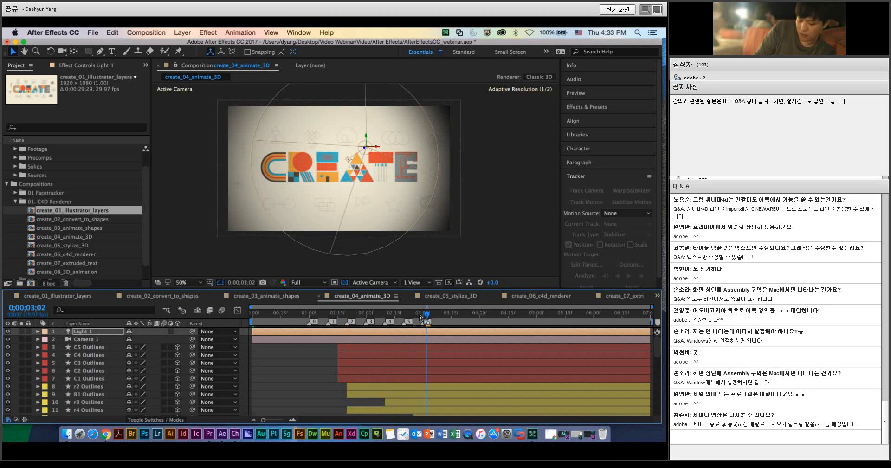
Step: Examine the shapes and shadows in create_05_stylize_3D at 0;00;01;23 and 0;00;01;18, magnified to 100%
left_click(445, 296)
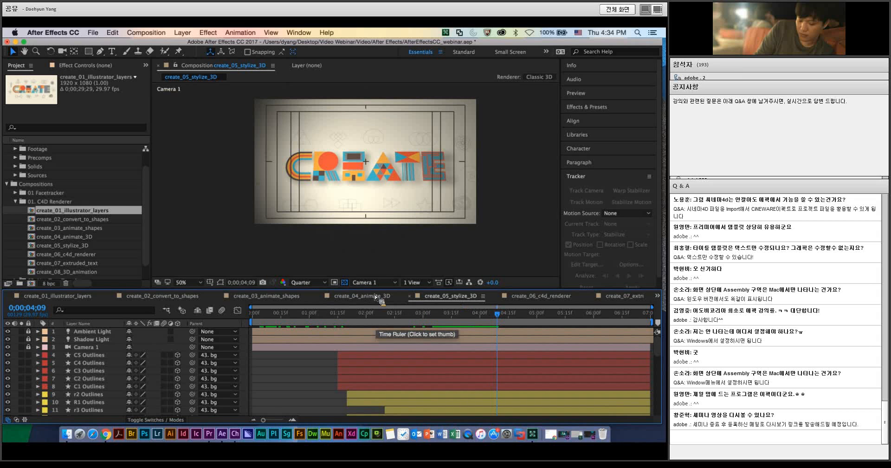
left_click_drag(342, 322, 354, 318)
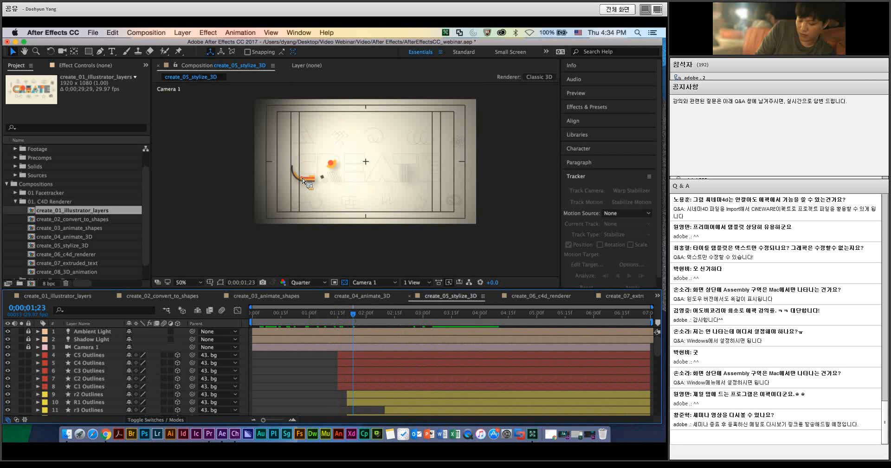
key("period")
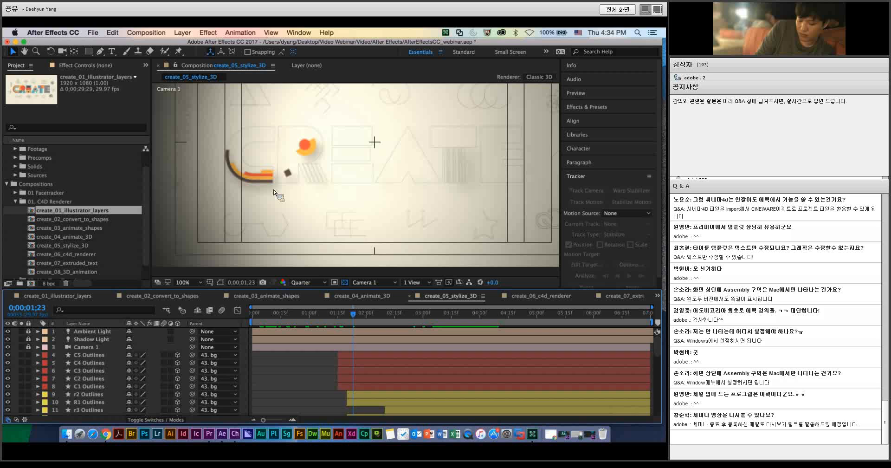
left_click_drag(283, 317, 346, 320)
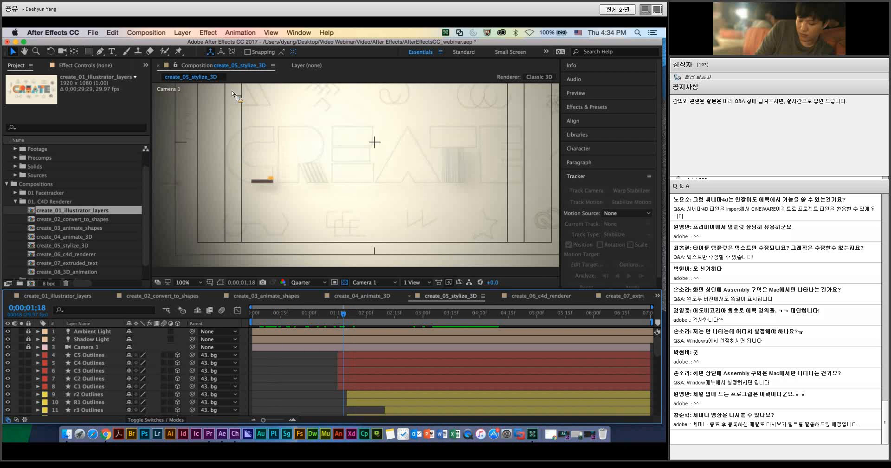
Step: Switch the 3D renderer of the create_05_stylize_3D composition from Classic 3D to CINEMA 4D
left_click(146, 32)
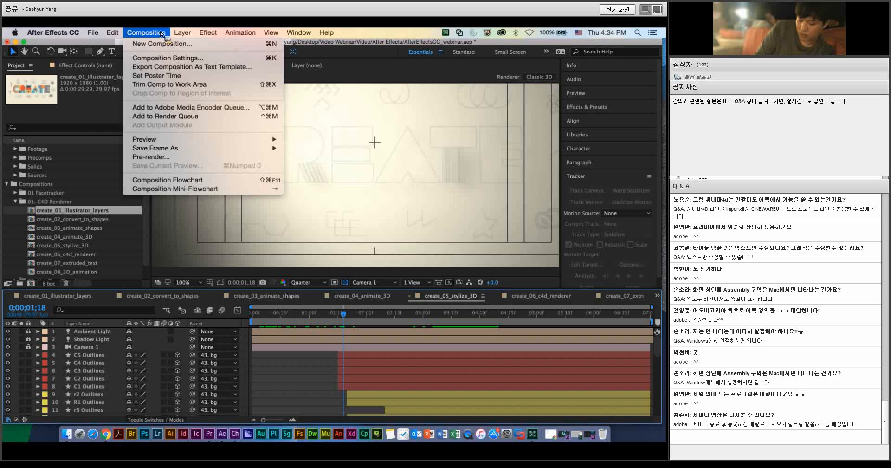
left_click(168, 57)
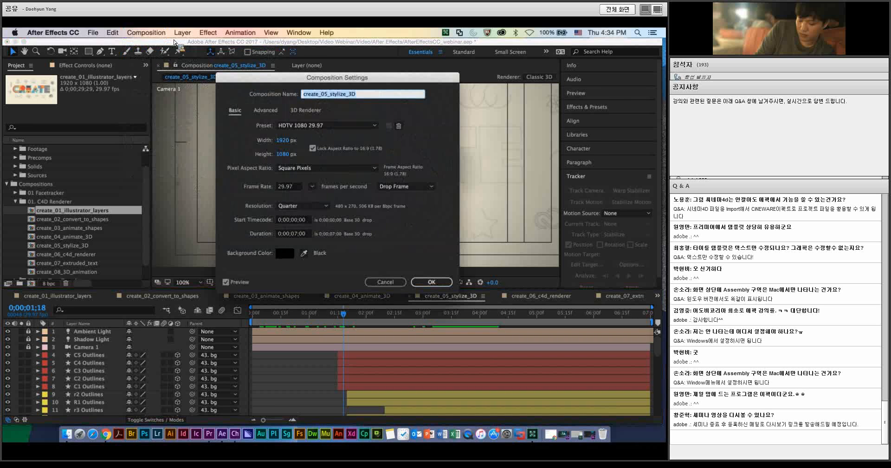
left_click(309, 113)
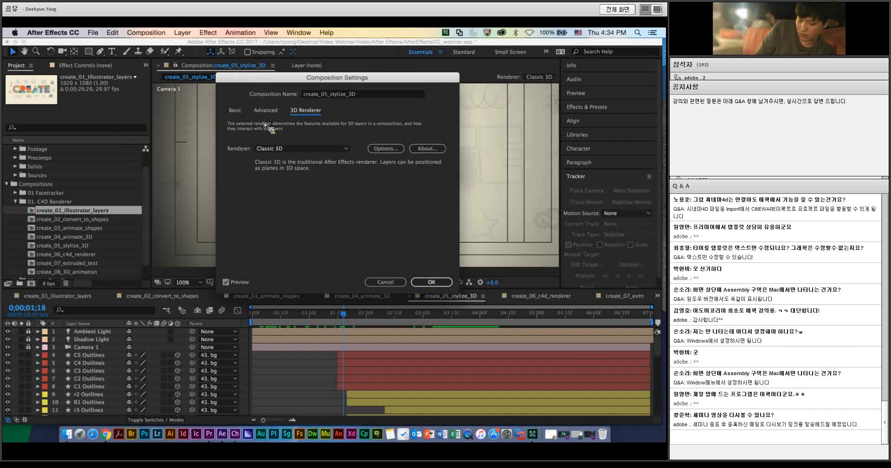
left_click(269, 149)
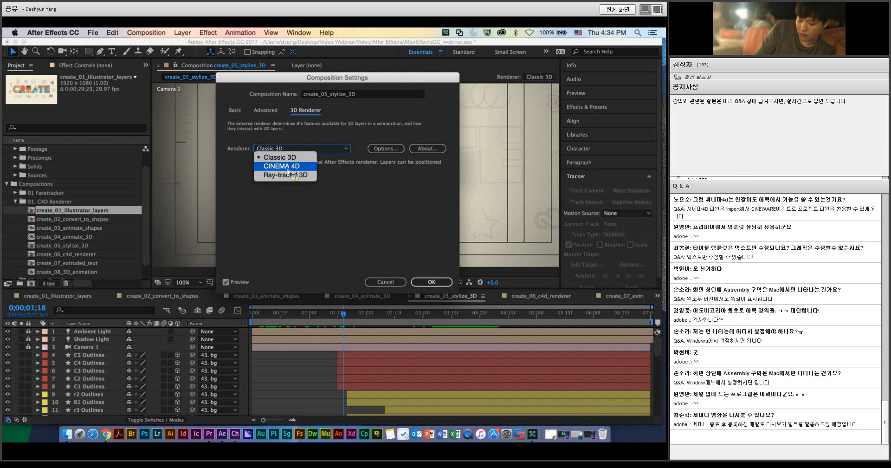
left_click(288, 169)
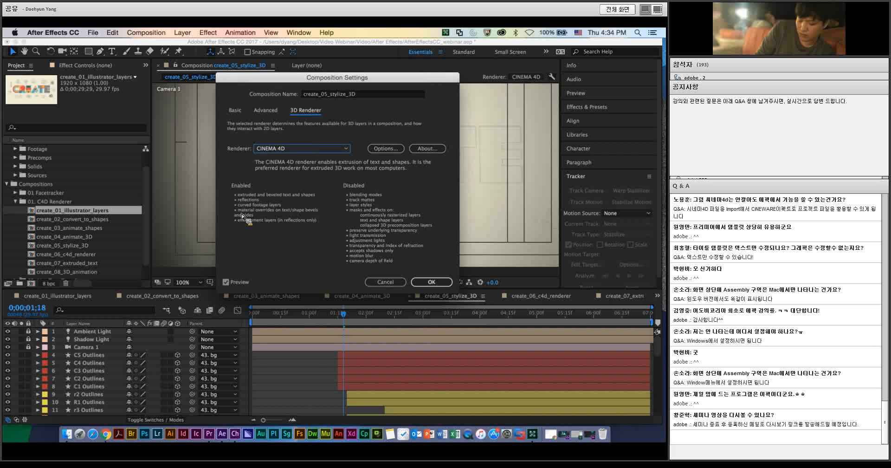
left_click(420, 282)
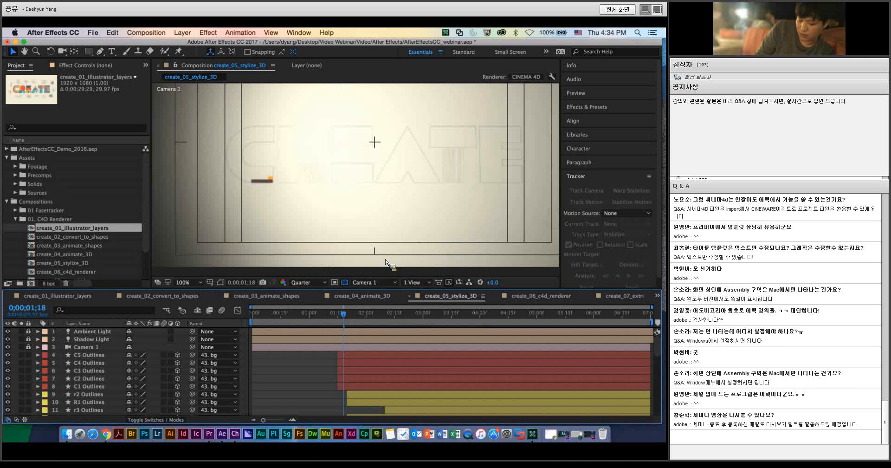
Step: At 0;00;02;00, compare the C5 Outlines layer's geometry options in create_05_stylize_3D with those of the same layer in create_04_animate_3D
left_click_drag(344, 315, 366, 333)
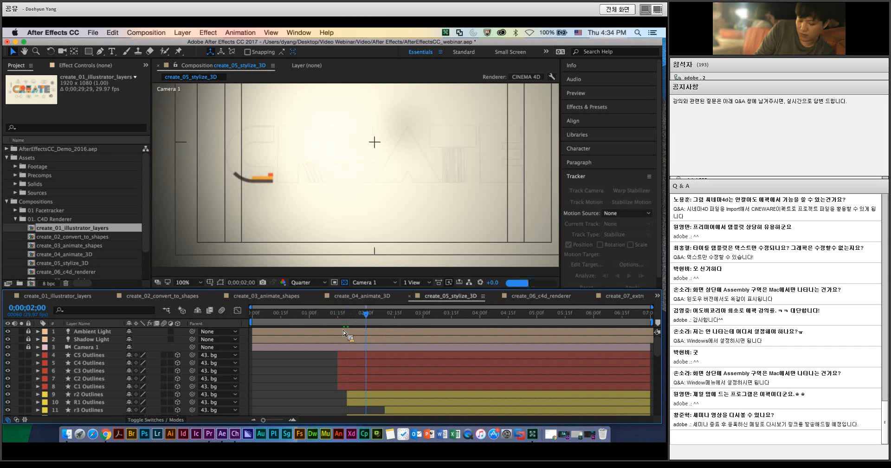
left_click(38, 355)
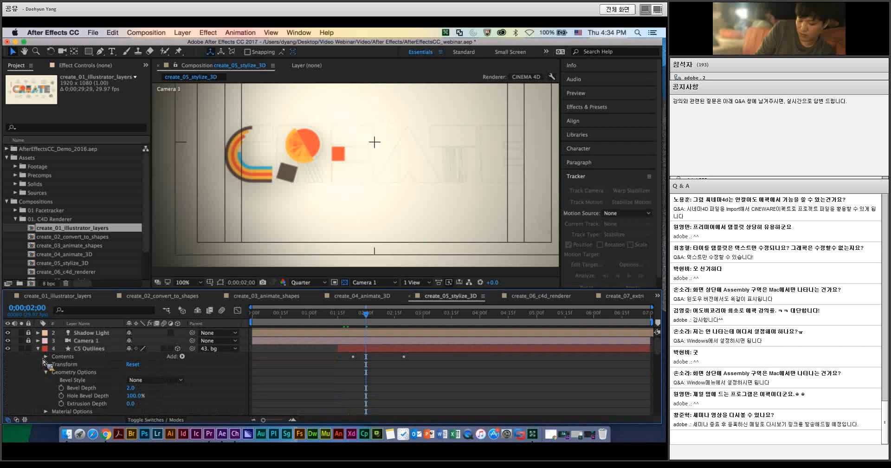
scroll(45, 362, "down", 2)
left_click(46, 356)
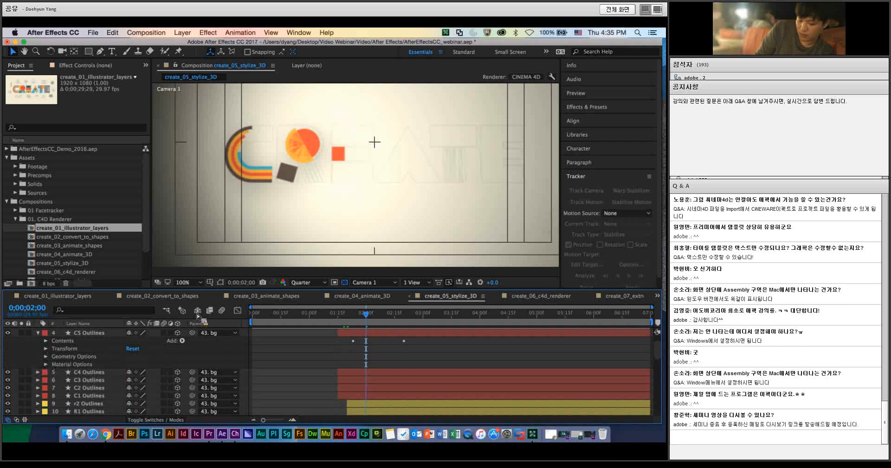
left_click(362, 296)
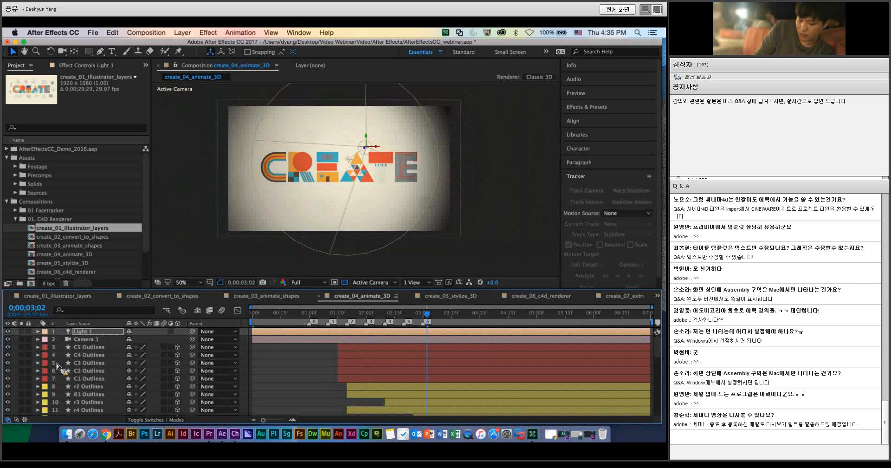
left_click(38, 348)
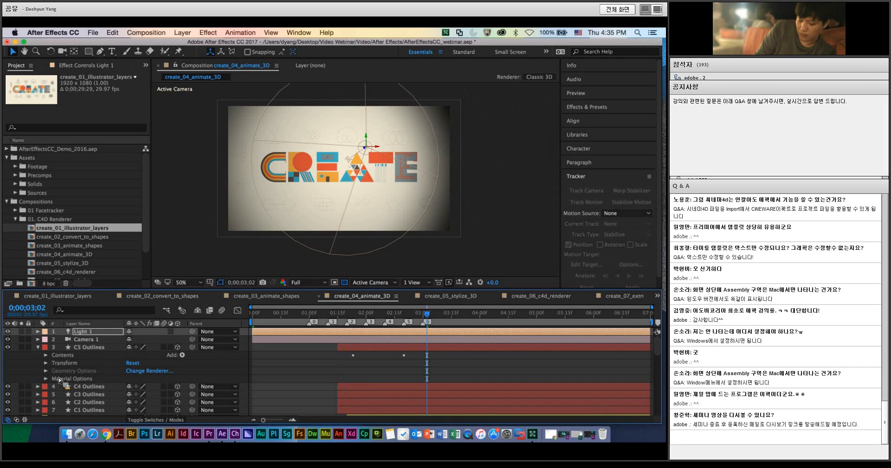
left_click(450, 297)
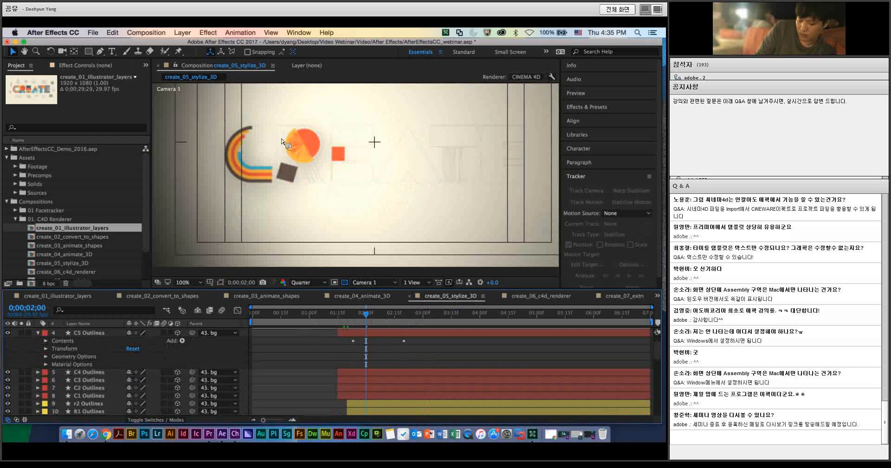
Step: Set the Extrusion Depth of the C5 Outlines layer to 109 in its geometry options
left_click(67, 359)
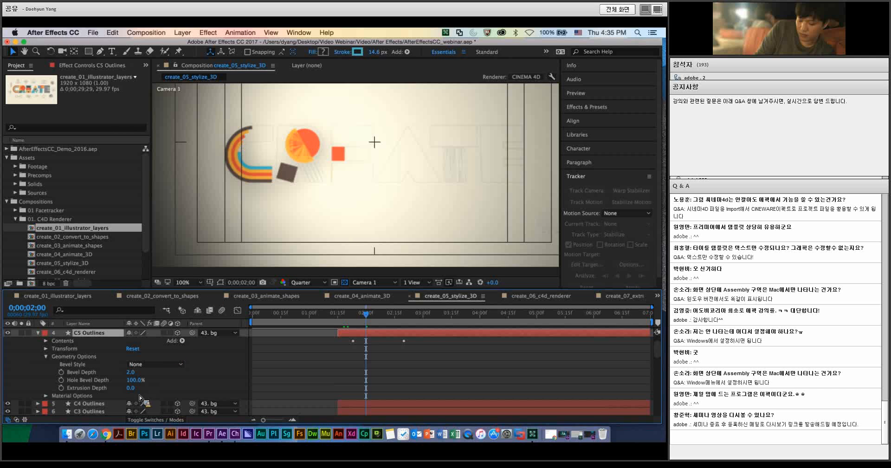
left_click_drag(131, 388, 142, 352)
left_click(361, 377)
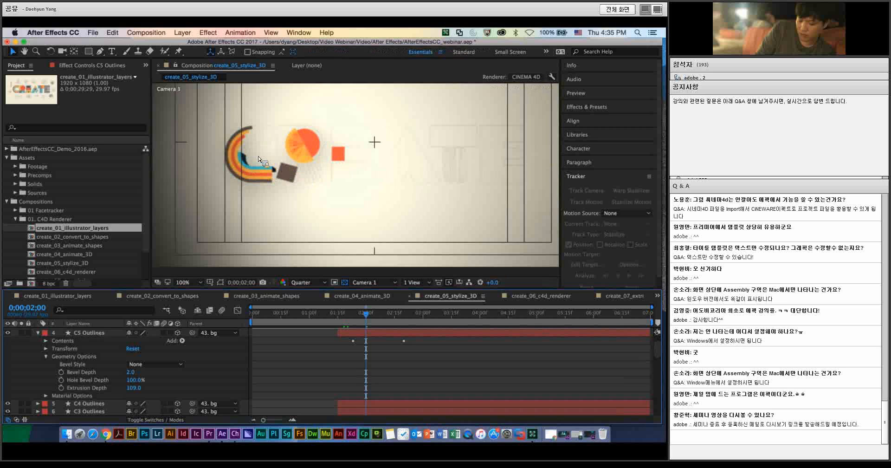
Step: Preview the extruded letter C from 0;00;01;14 at 200% magnification and stop at 0;00;02;06
key("period")
key("space")
left_click_drag(271, 200, 337, 219)
left_click(336, 314)
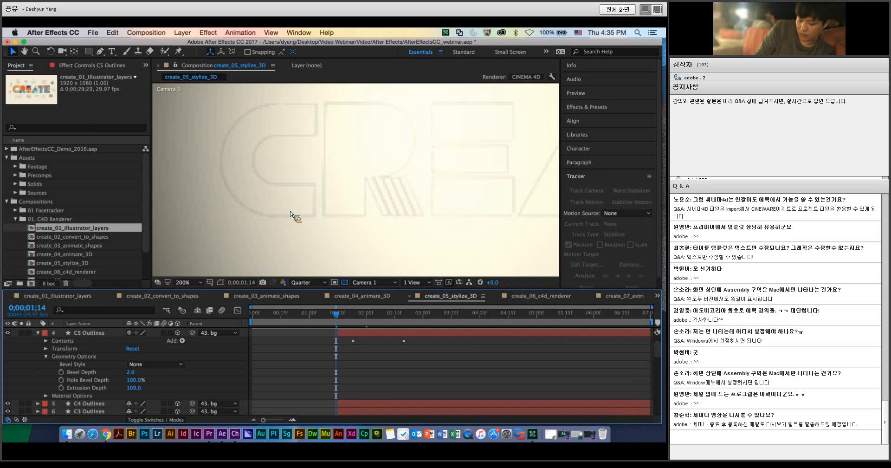
key("space")
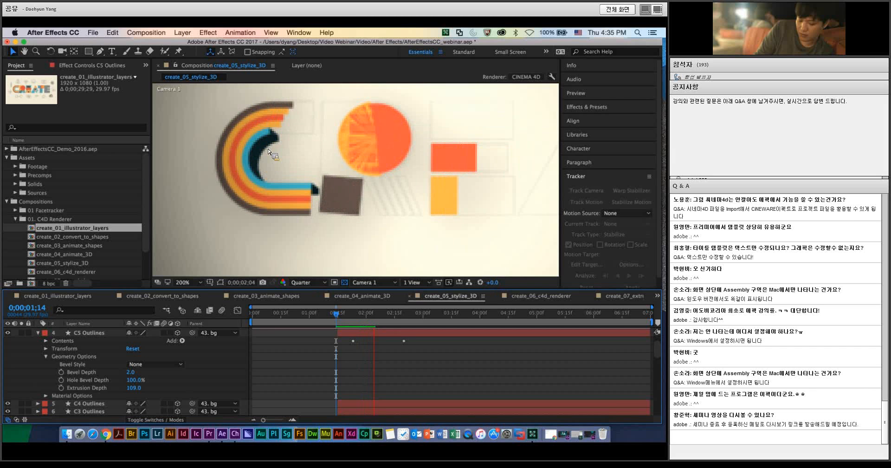
left_click(378, 319)
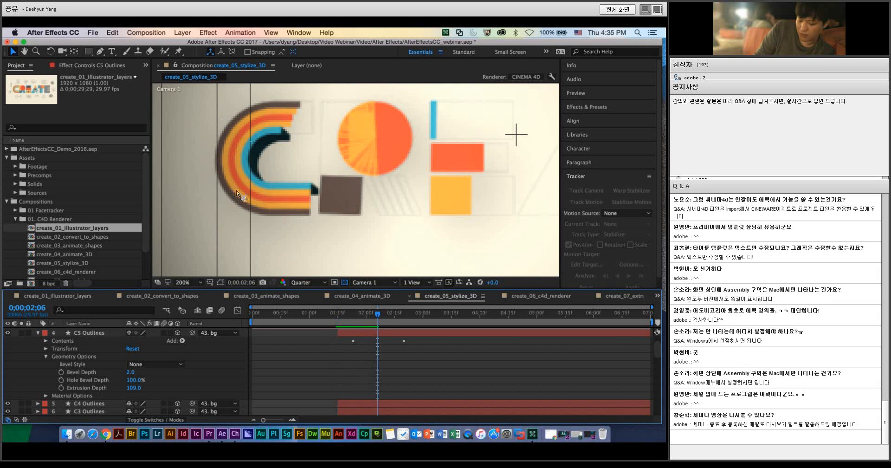
Step: Set the C5 Outlines layer's Extrusion Depth to 138 and collapse the layer's properties
left_click_drag(129, 388, 138, 390)
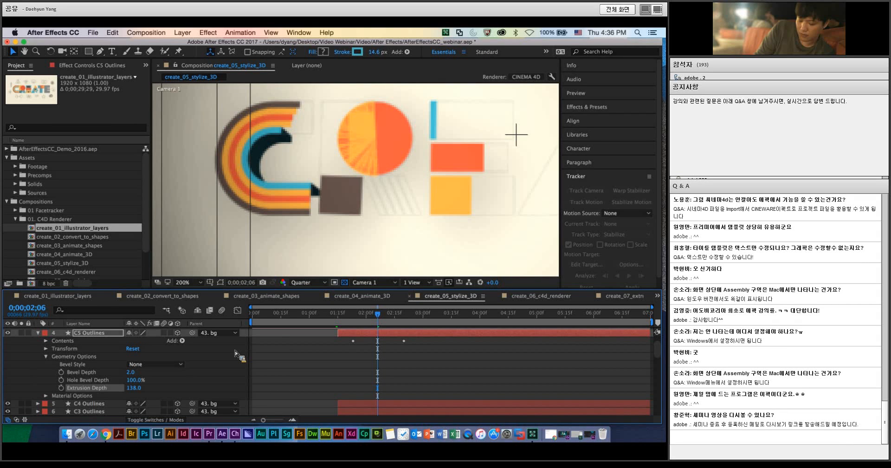
scroll(247, 373, "down", 2)
scroll(45, 333, "up", 2)
left_click(38, 333)
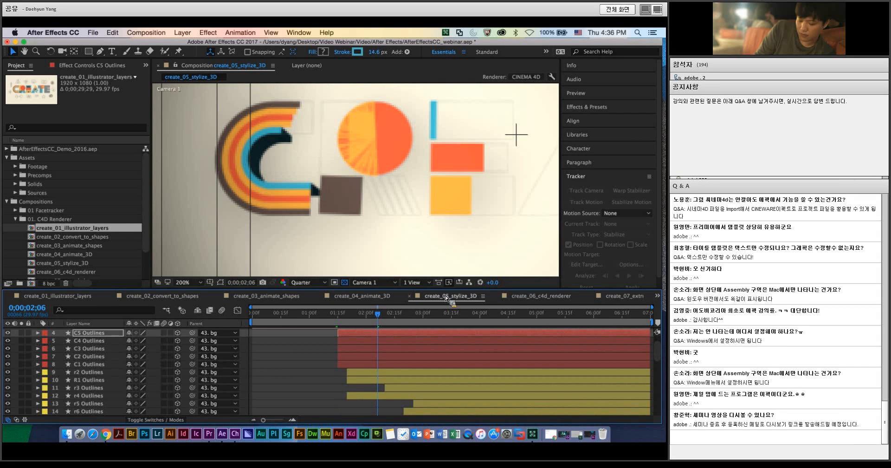
Step: Open the create_06_c4d_renderer composition and preview its animation from 0;00;00;02
left_click(540, 297)
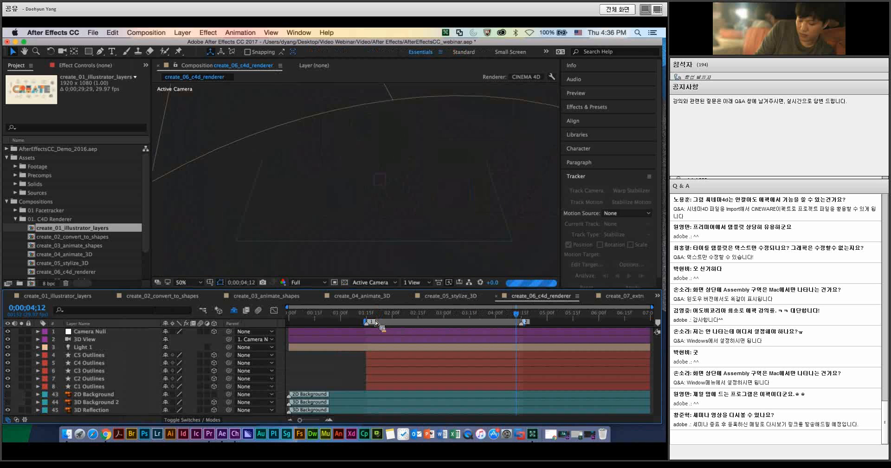
left_click(334, 317)
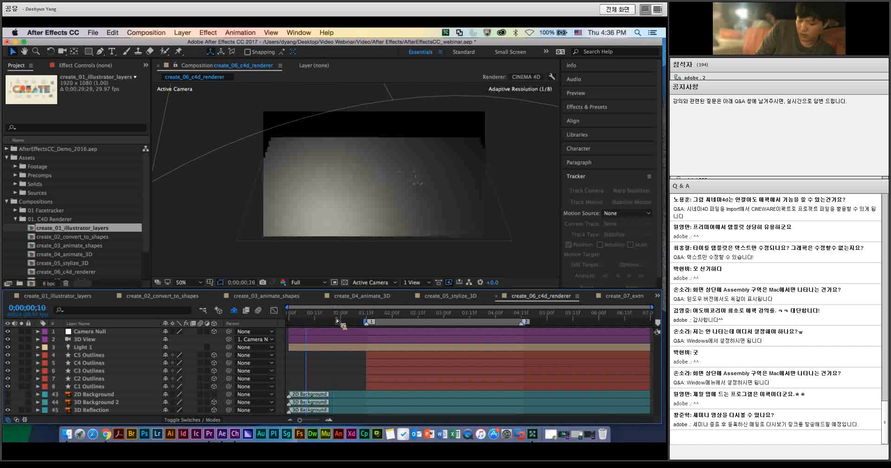
left_click_drag(335, 316, 292, 315)
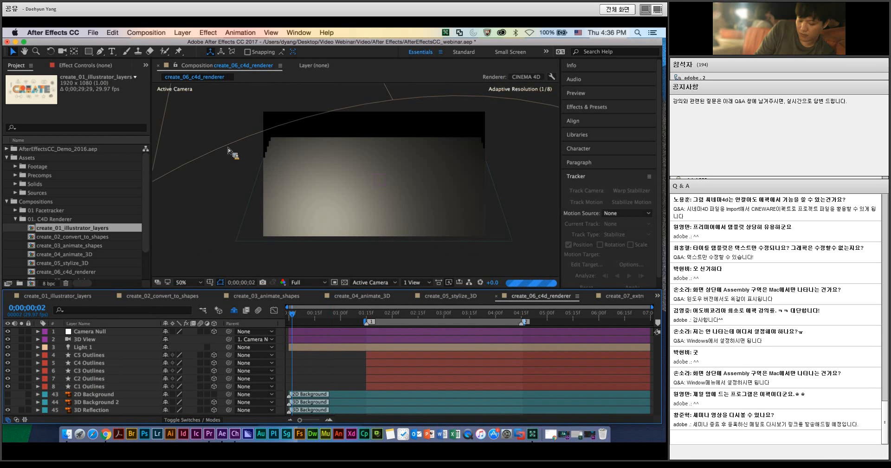
key("space")
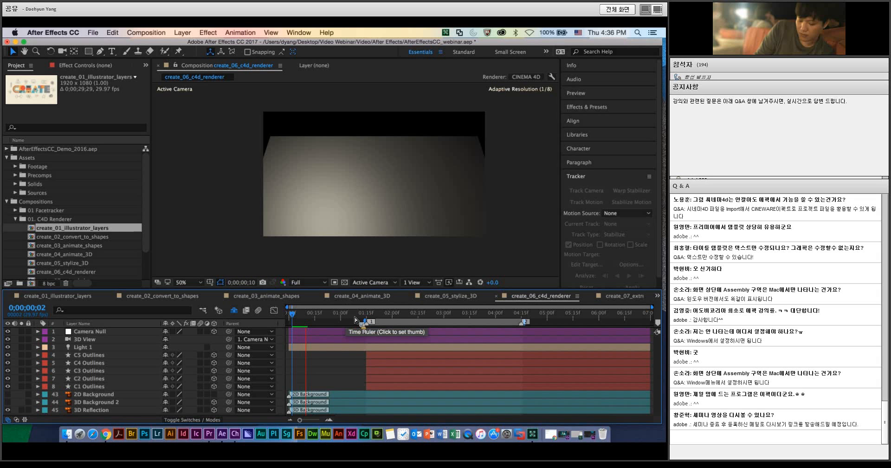
Step: Examine the extruded shapes and their shadows at 0;00;01;22, at 0;00;02;02 magnified to 100%, and at 0;00;02;18
left_click(369, 318)
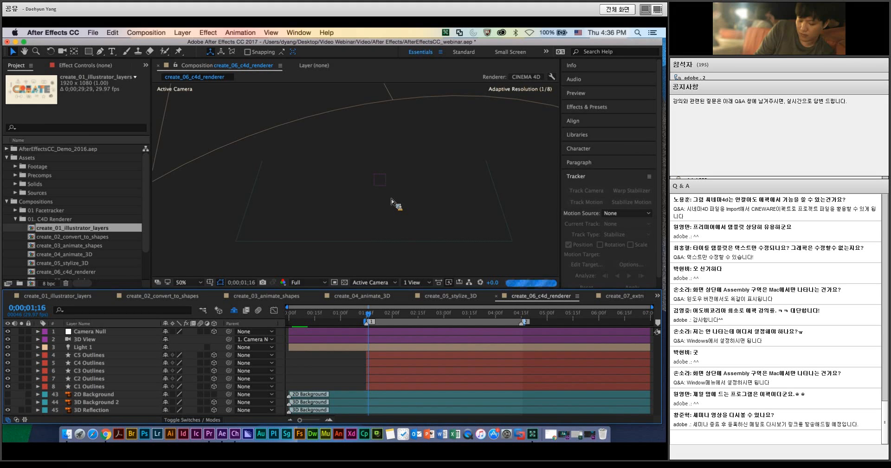
left_click_drag(372, 325, 389, 317)
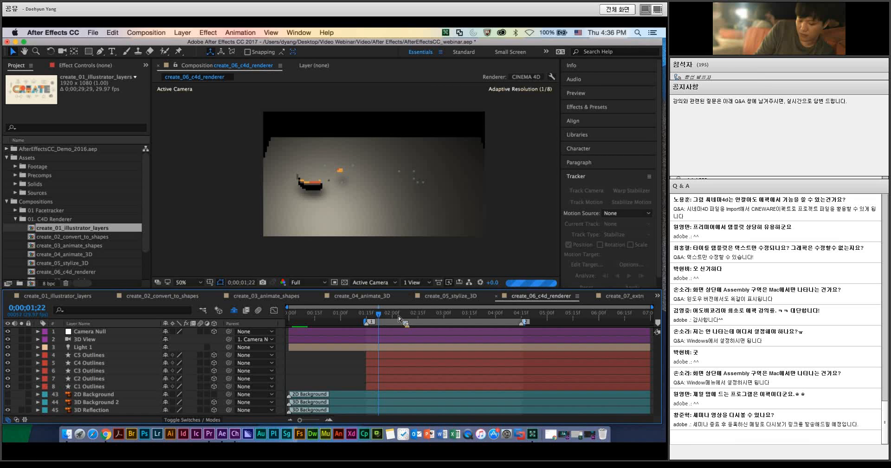
left_click_drag(379, 317, 395, 317)
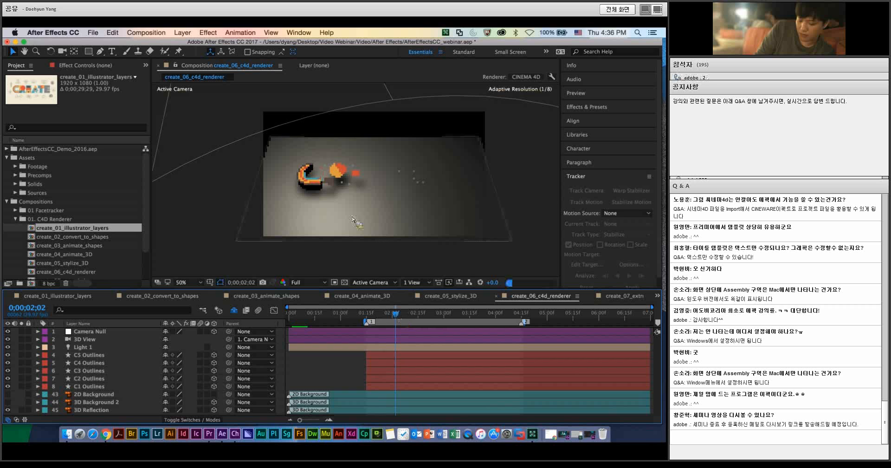
key("period")
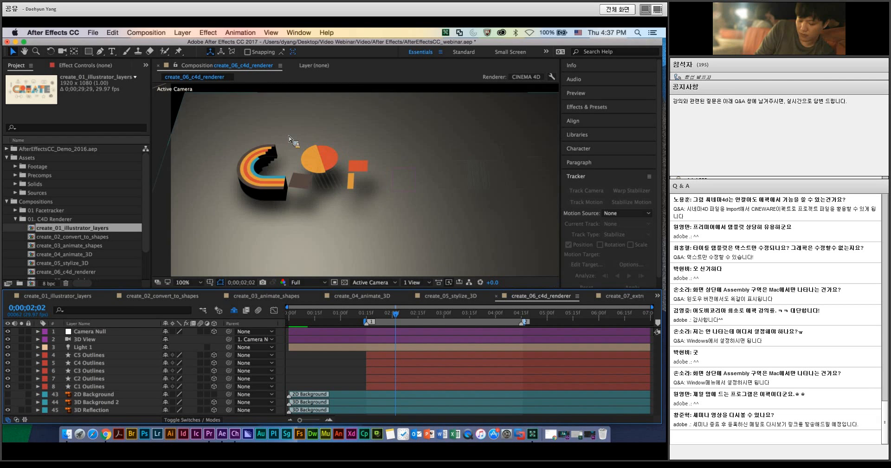
left_click(424, 316)
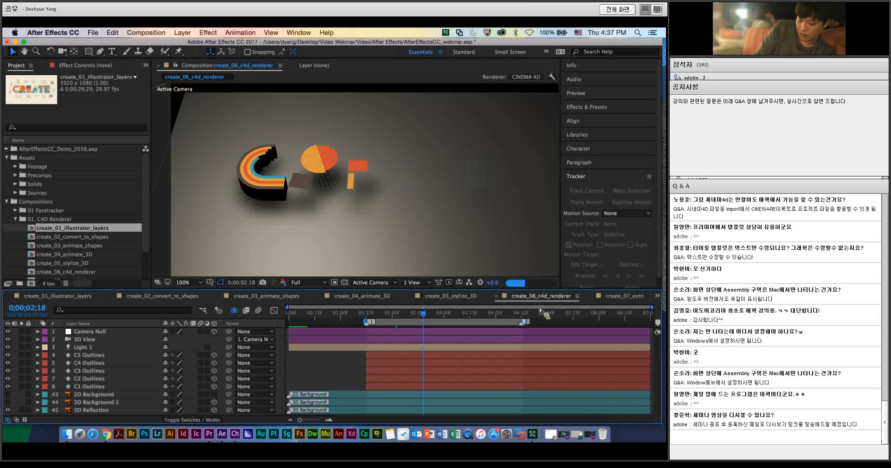
Step: View the create_07_extruded_text composition, and examine the camera moves in create_08_3D_animation up to 0;00;04;21
left_click(623, 297)
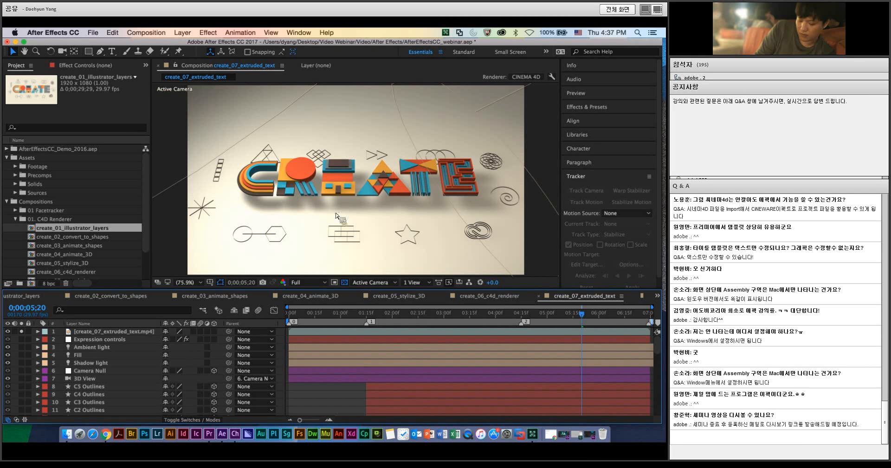
left_click(643, 297)
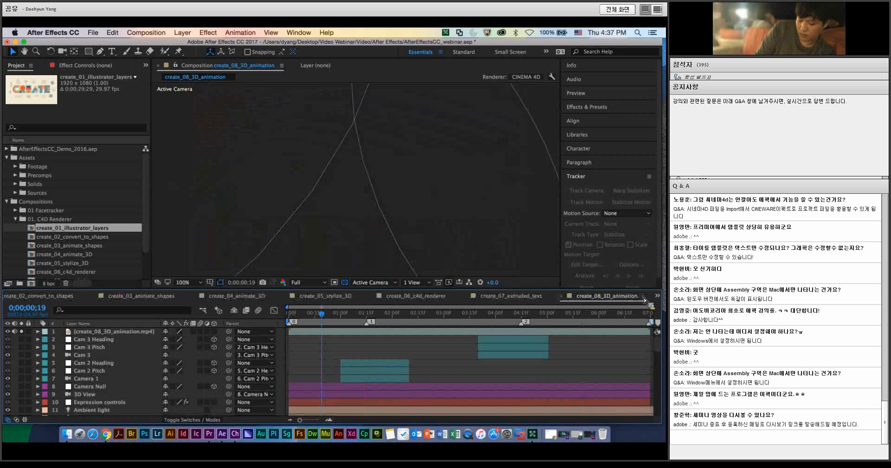
left_click_drag(325, 314, 520, 317)
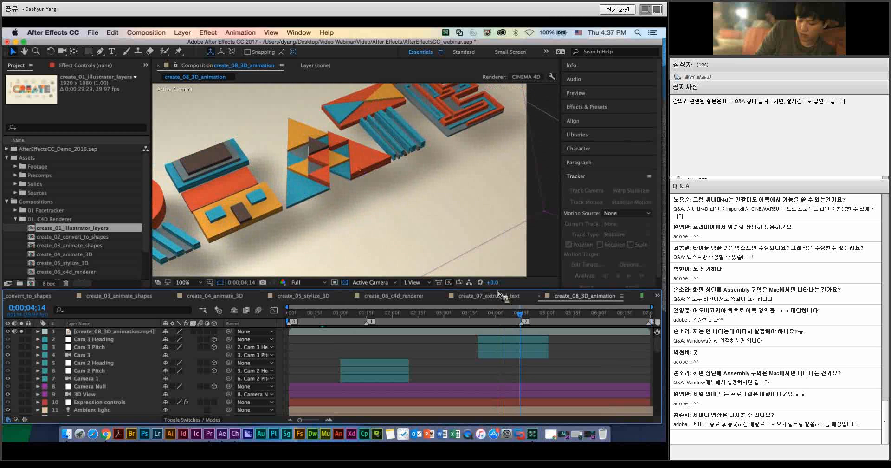
left_click(532, 314)
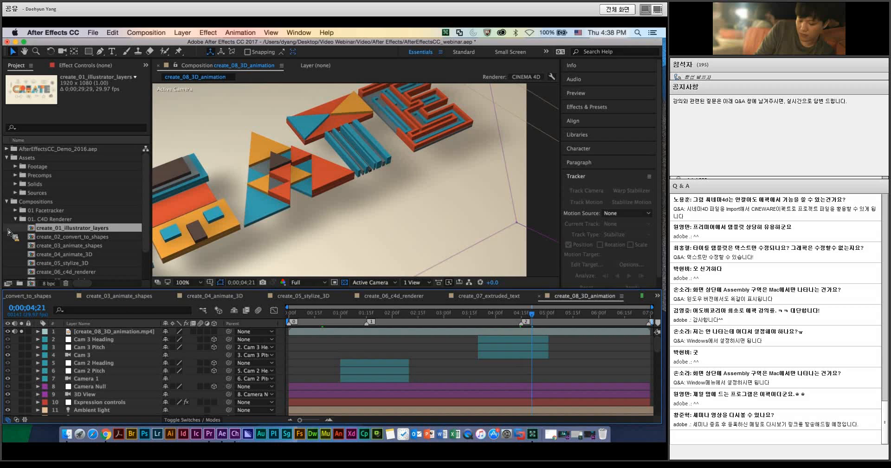
Step: Open the 04_01_outline_face_tracker composition from the 01 Facetracker folder and frame both men's faces at 100% on the first frame
left_click(16, 219)
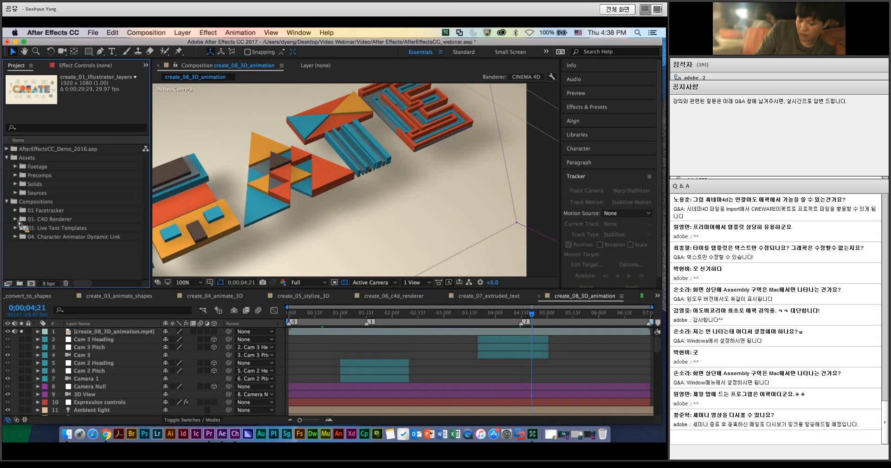
left_click(15, 210)
left_click(36, 221)
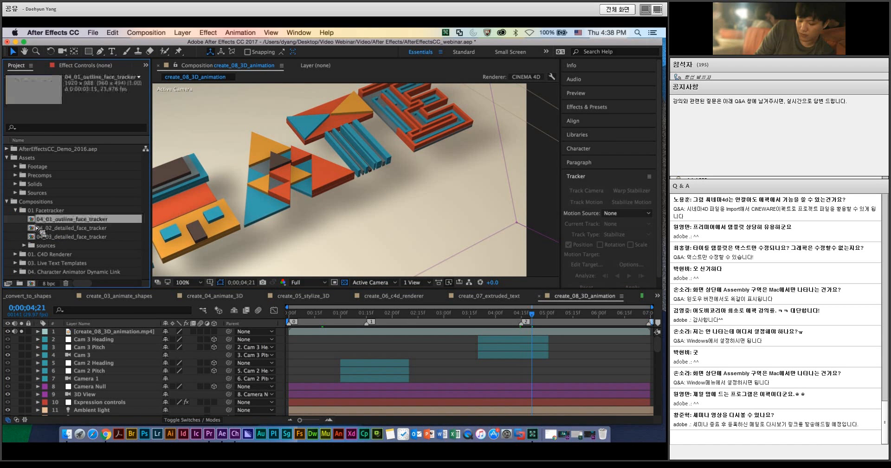
double_click(36, 220)
left_click_drag(37, 220, 379, 318)
scroll(259, 199, "up", 1)
key("h")
left_click_drag(490, 213, 439, 191)
key("v")
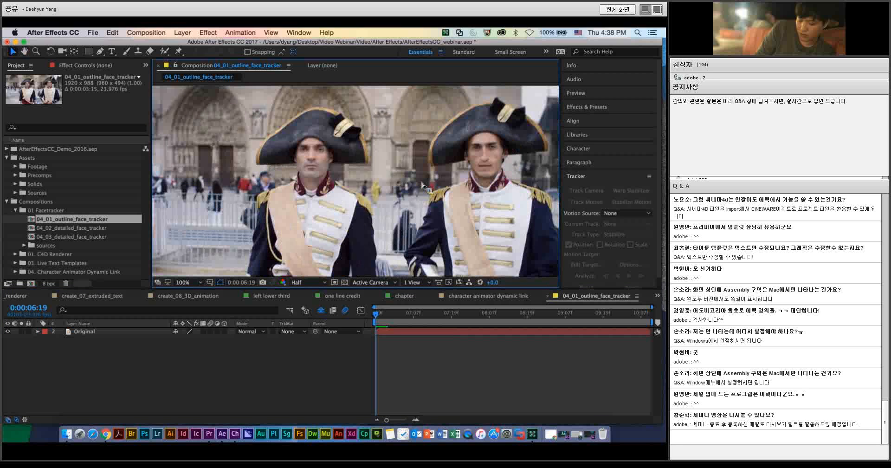
Step: Preview the original footage of both men from near its start through 0:00:09:19
mouse_move(383, 316)
left_mouse_down()
mouse_move(474, 315)
mouse_move(382, 316)
left_mouse_up()
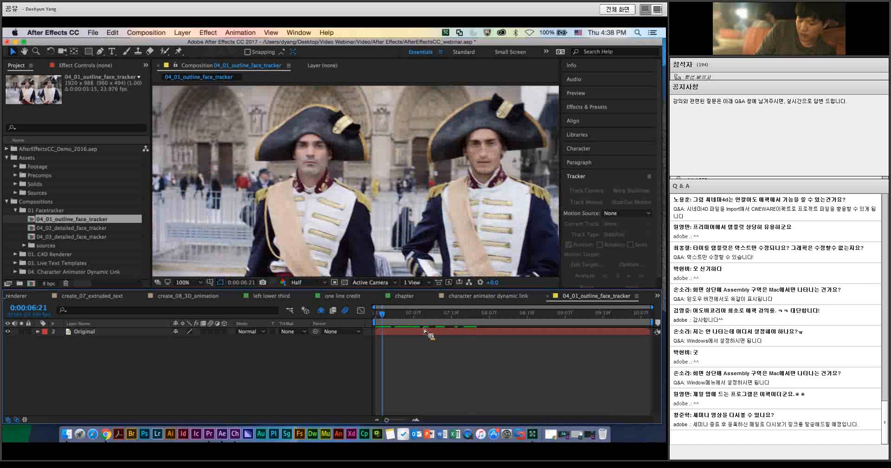
key("space")
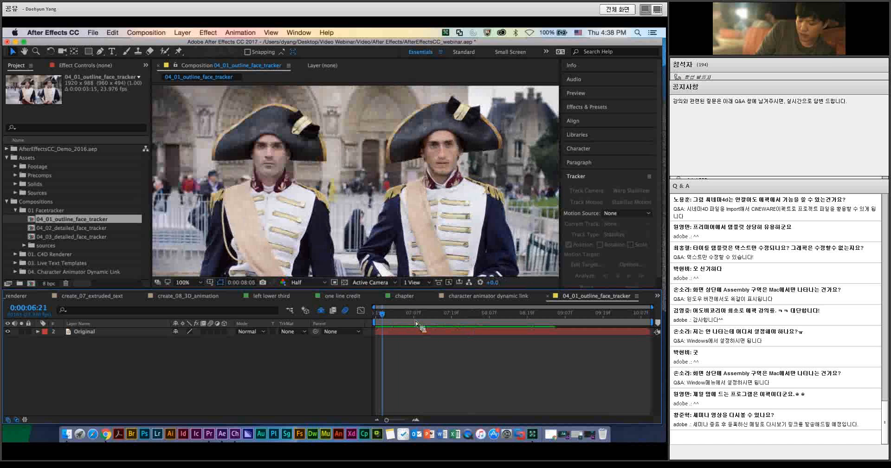
key("space")
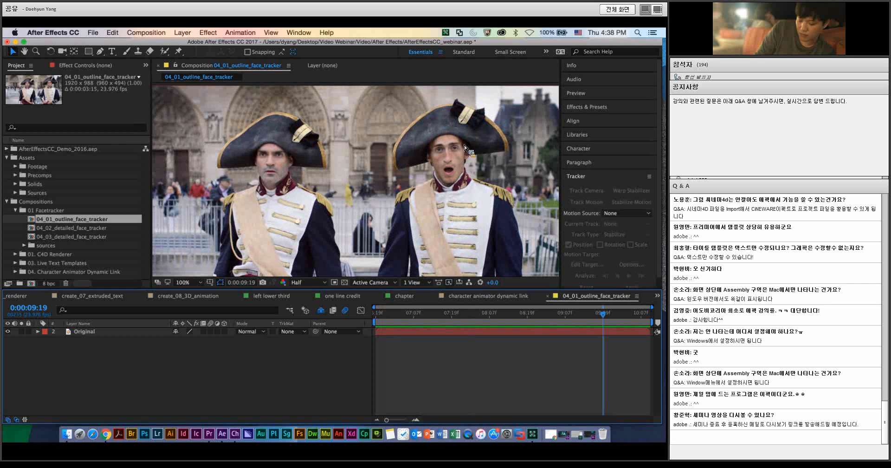
Step: Add black-velvet-mardi-gras-mask.png from the sources folder above the Original layer and return to the first frame, 0:00:06:19
left_click(24, 245)
left_click_drag(53, 272, 75, 333)
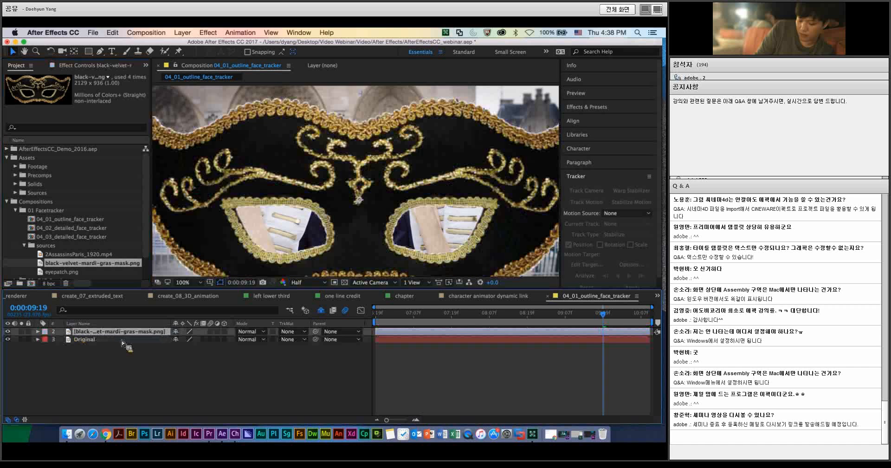
left_click_drag(401, 316, 375, 317)
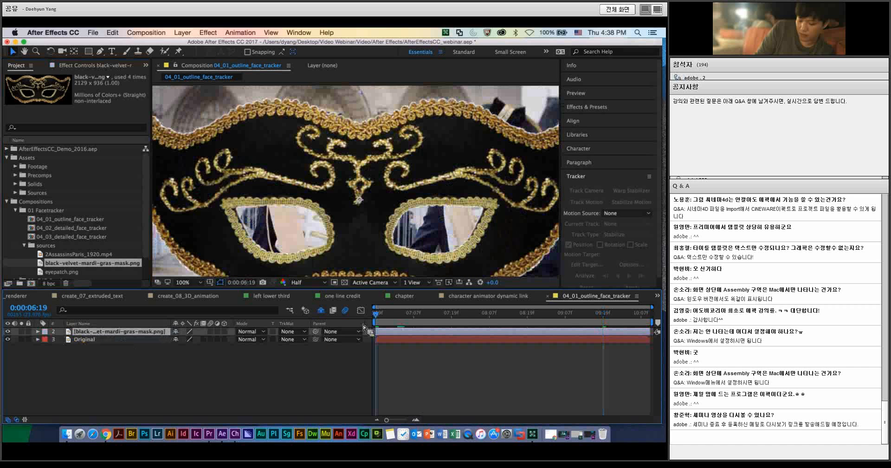
Step: Scale the mardi gras mask layer to 12% and place it over the right-hand man's eyes at 1496, 250
left_click(38, 331)
left_click(46, 339)
left_click(188, 363)
type("12")
key("Return")
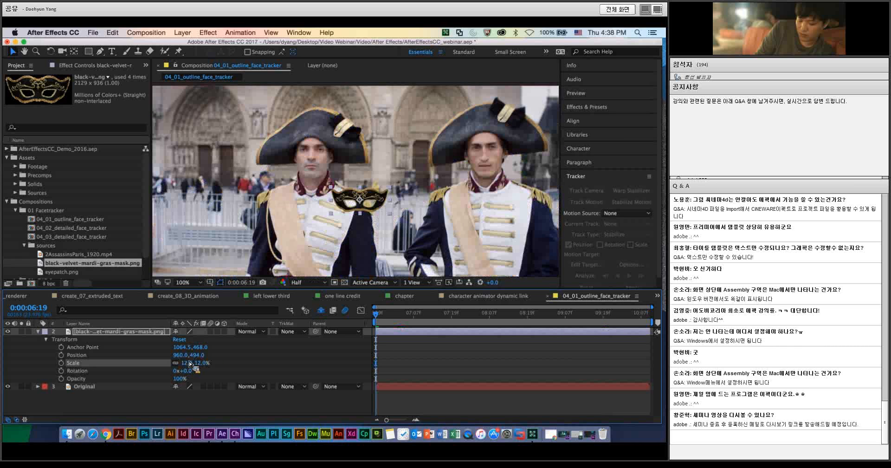
left_click_drag(361, 202, 366, 198)
left_click_drag(379, 232, 501, 147)
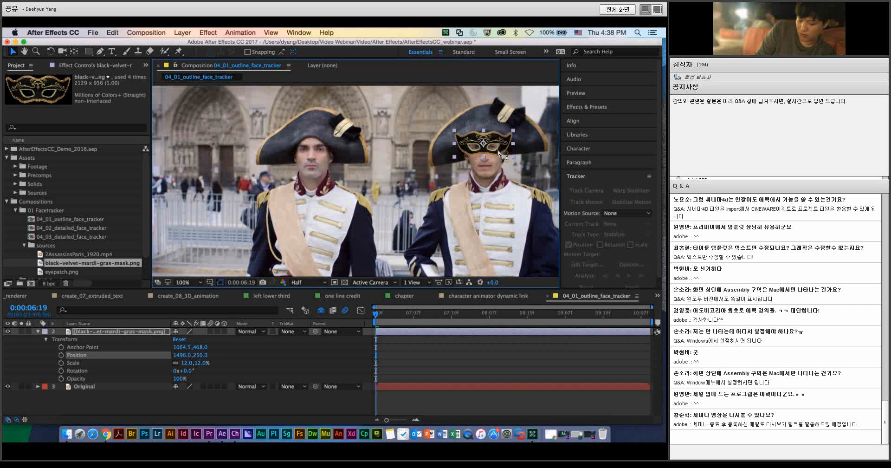
left_click(417, 362)
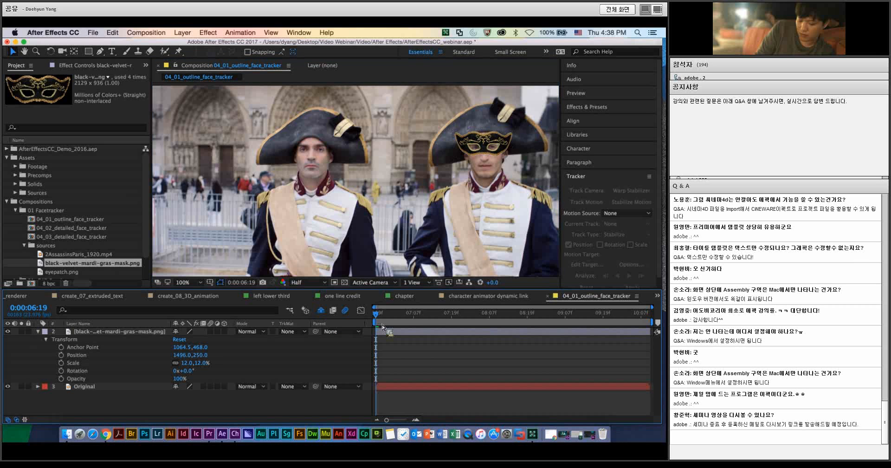
Step: Preview the footage with the untracked mardi gras mask and return to the first frame
key("space")
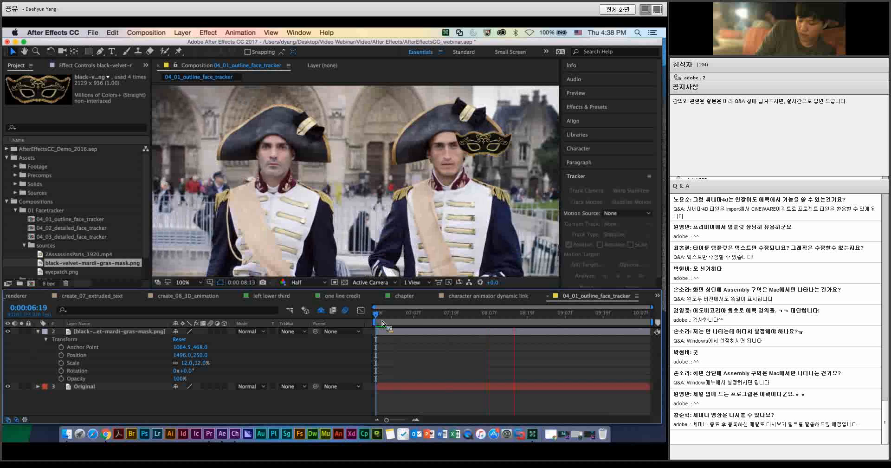
key("space")
left_click_drag(486, 316, 375, 324)
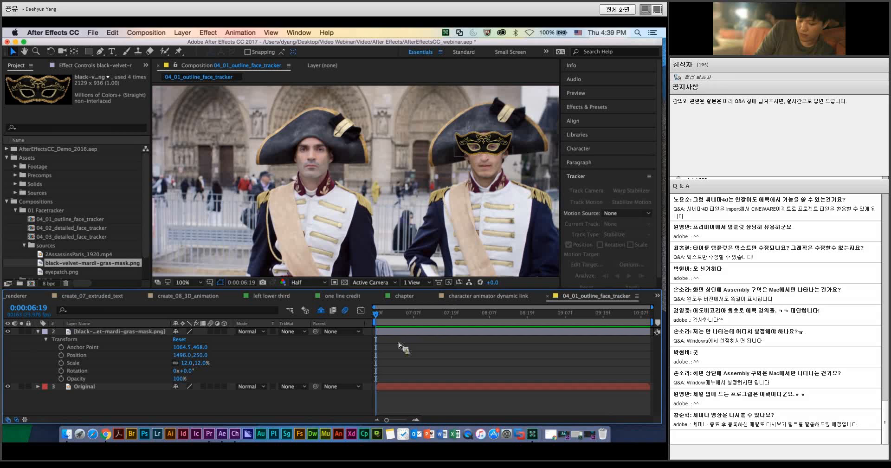
Step: Hide the mardi gras mask layer and draw an elliptical mask around the right-hand man's face on the Original layer
left_click(398, 387)
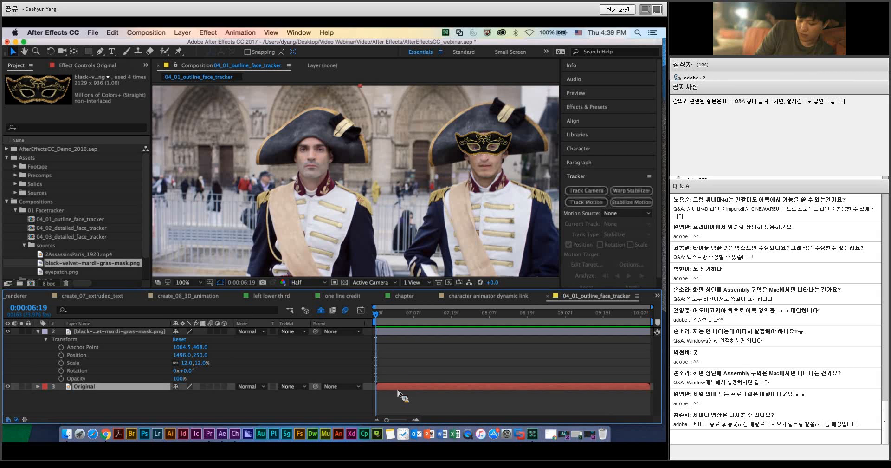
left_click(8, 331)
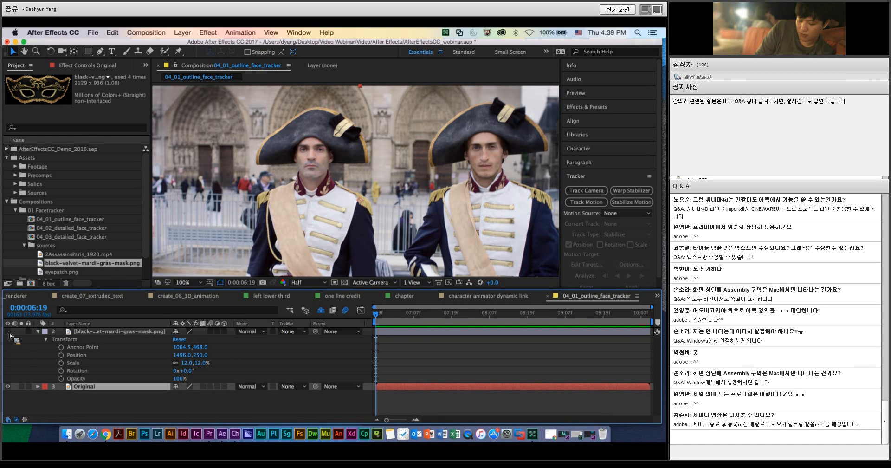
left_click(38, 331)
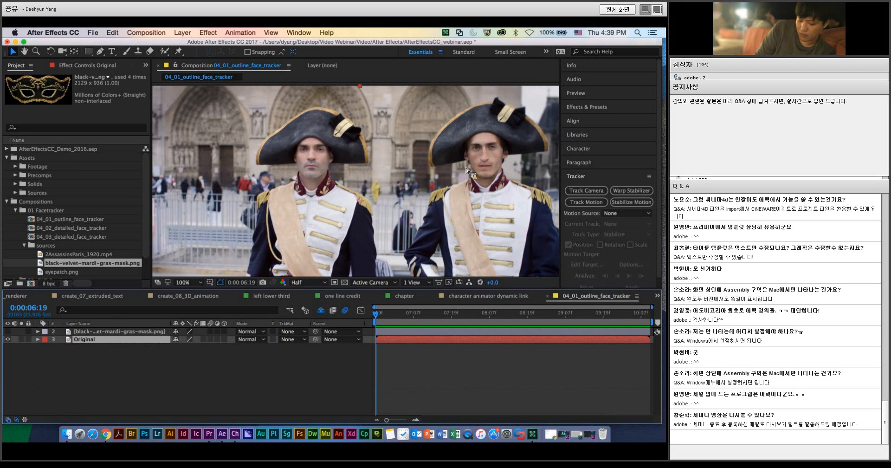
left_click(88, 51)
left_click(112, 71)
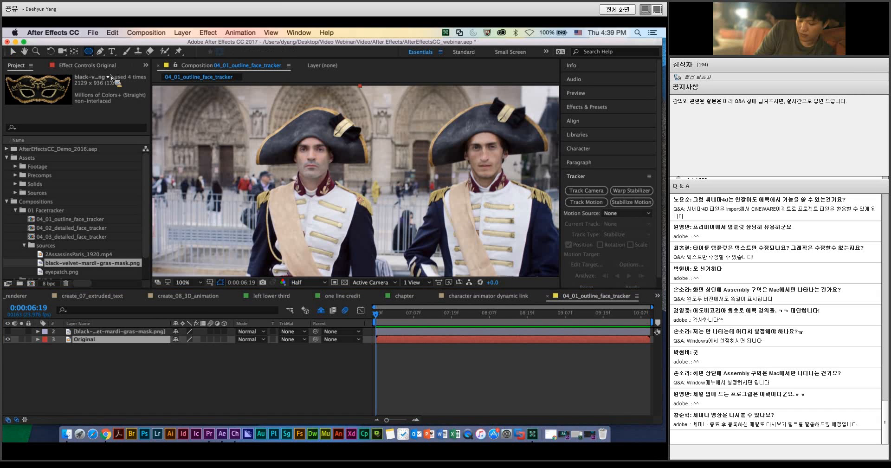
left_click_drag(464, 126, 506, 180)
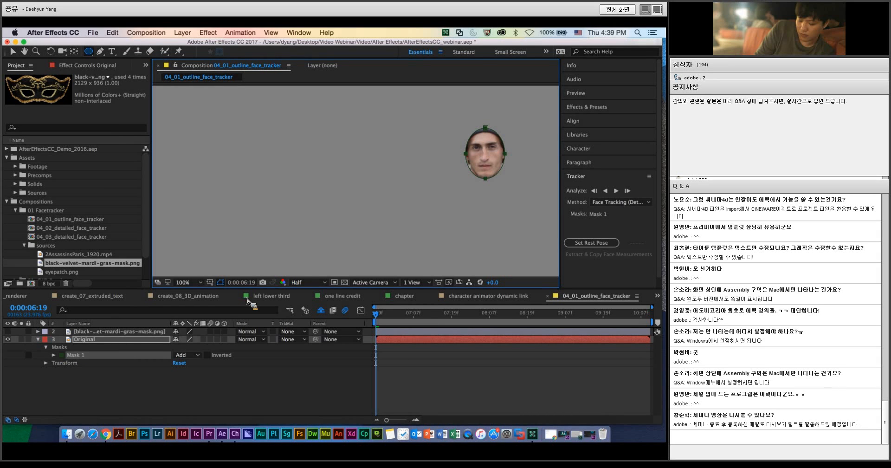
Step: Track Mask 1 forward through the footage using the Face Tracking (Detailed Features) method
right_click(77, 356)
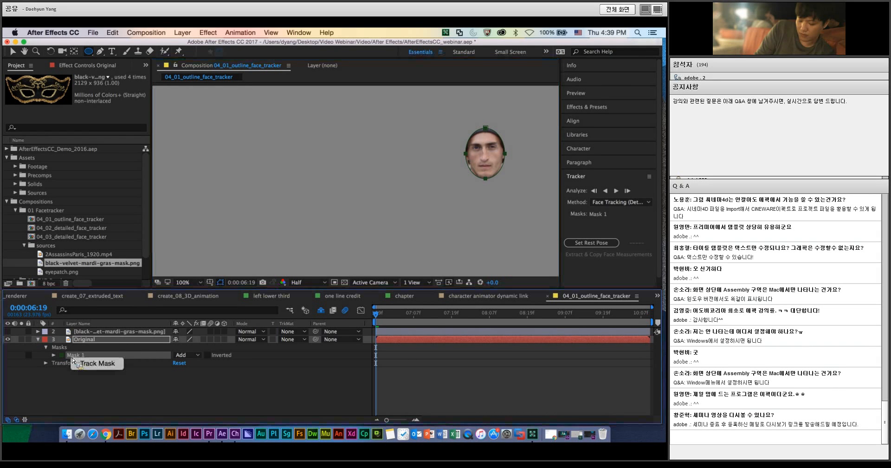
left_click(83, 366)
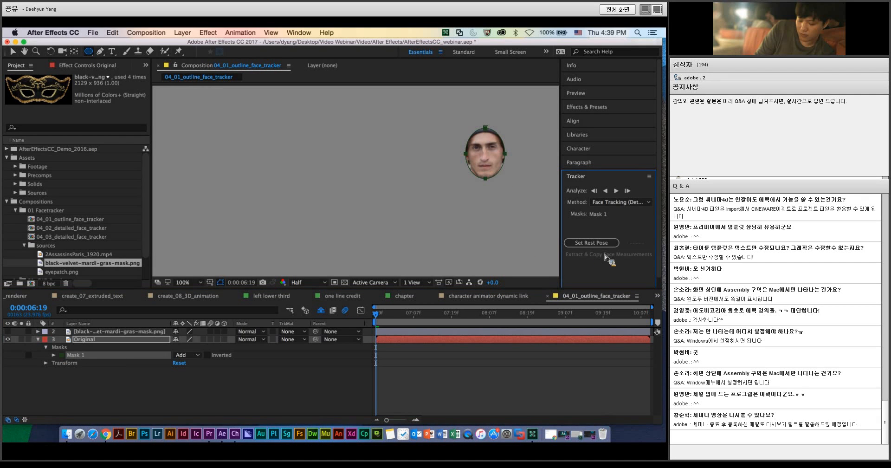
left_click(648, 203)
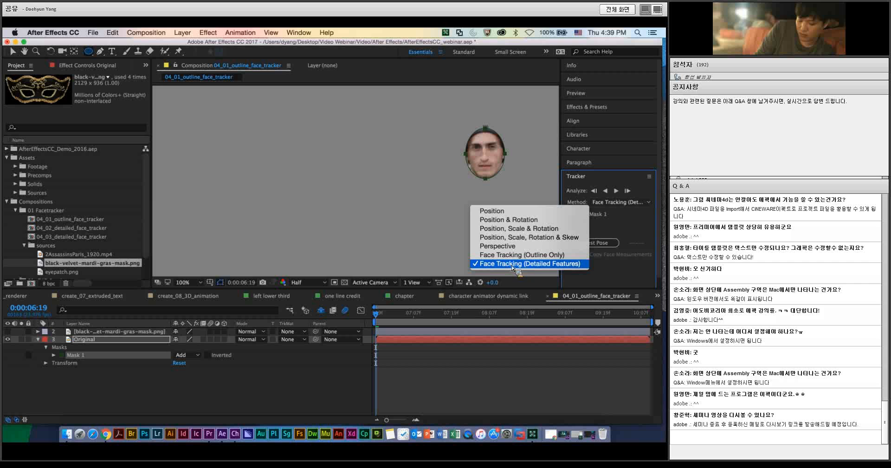
left_click(513, 264)
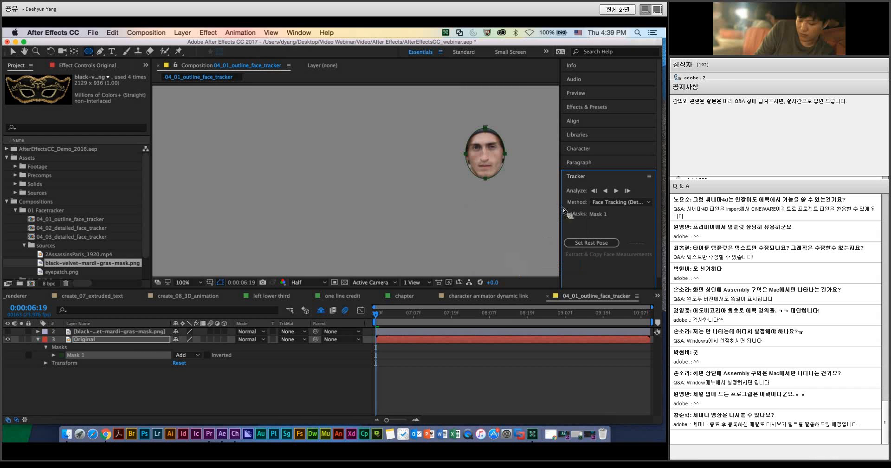
left_click(620, 194)
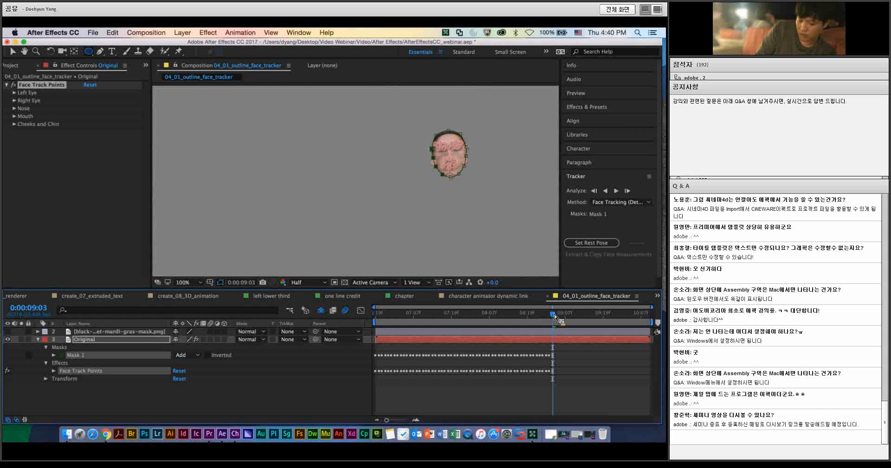
Step: Return to the first frame and set the Mask 1 mode to None on the Original layer
left_click_drag(556, 320, 376, 321)
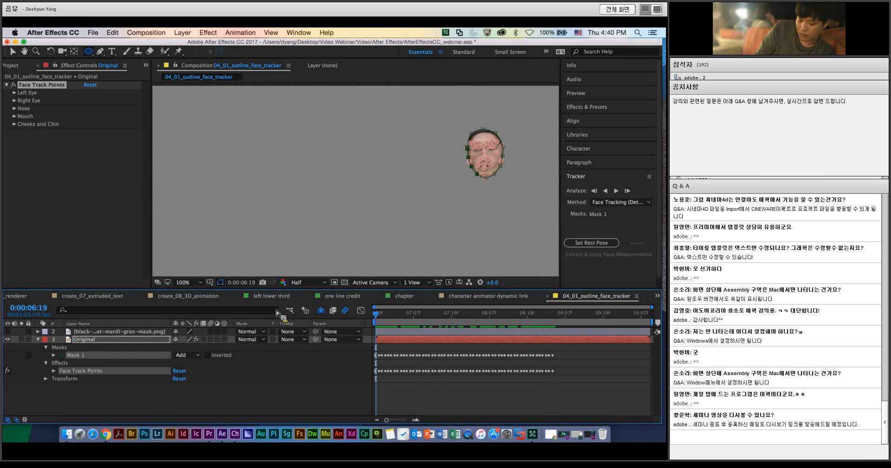
left_click(53, 371)
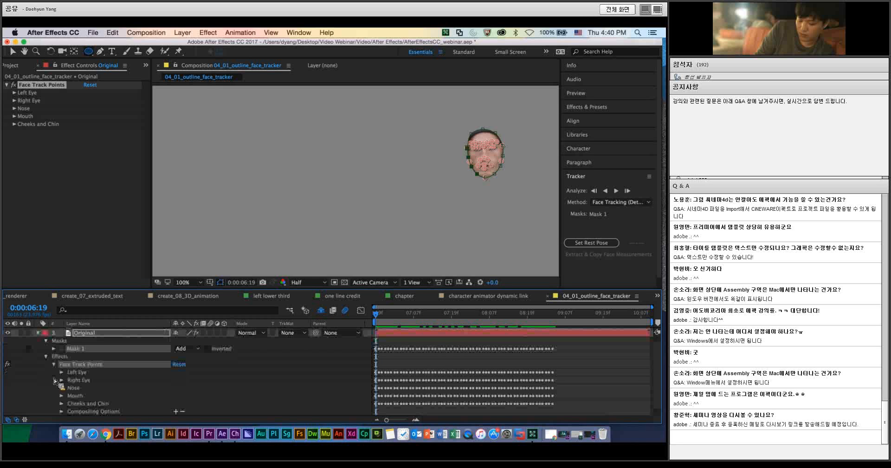
left_click(54, 365)
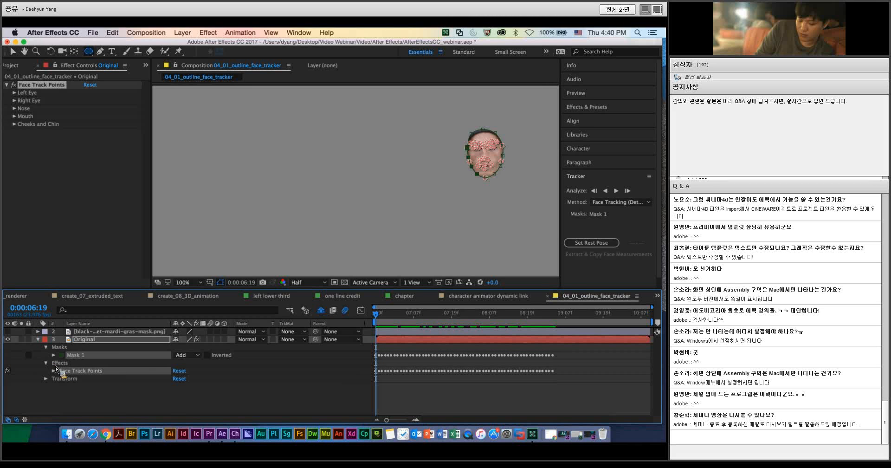
left_click(200, 355)
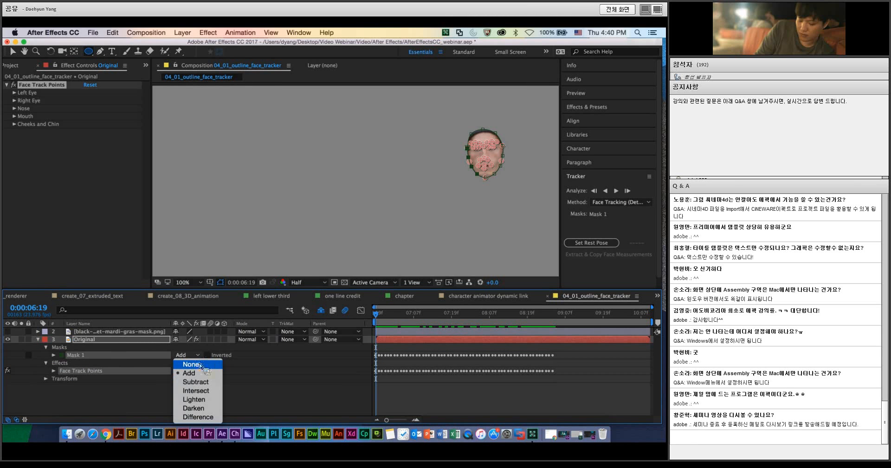
left_click(200, 365)
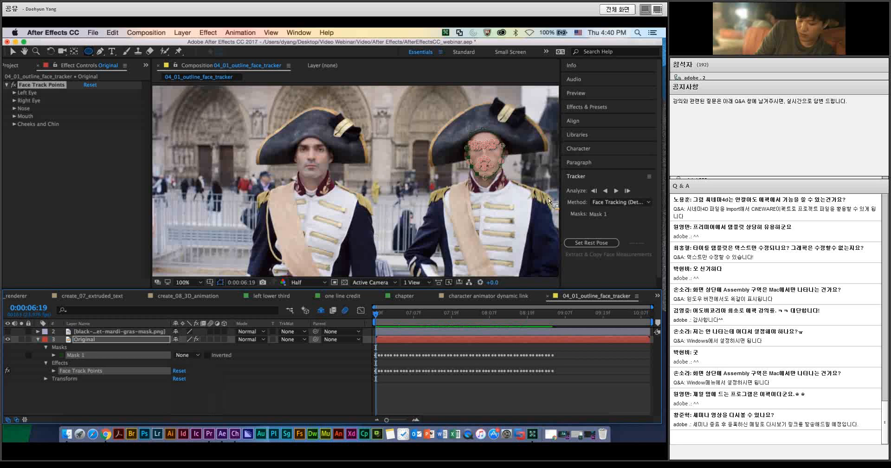
Step: Expand the Nose group within the Original layer's Face Track Points and examine its tracked points
mouse_move(385, 313)
left_mouse_down()
mouse_move(487, 322)
mouse_move(378, 320)
left_mouse_up()
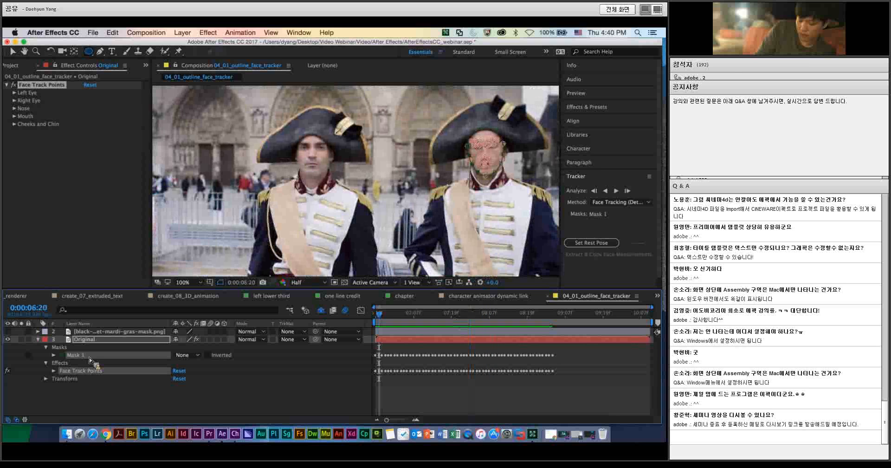
left_click(54, 371)
scroll(87, 374, "down", 1)
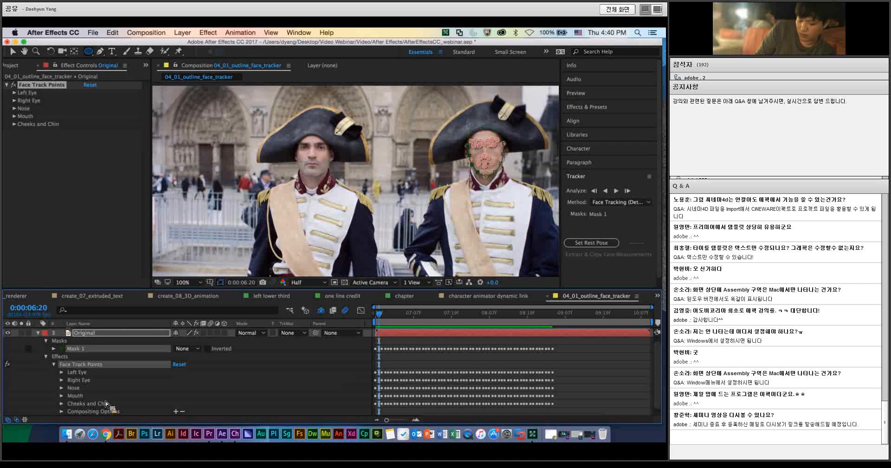
scroll(107, 404, "down", 1)
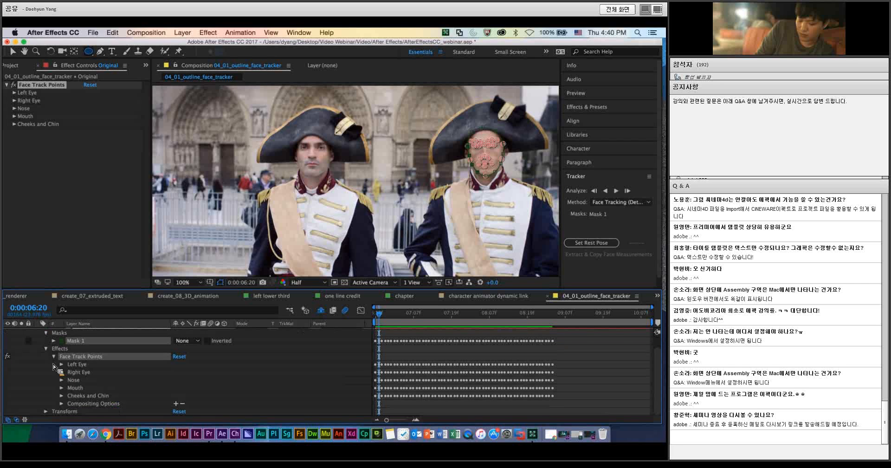
left_click(60, 395)
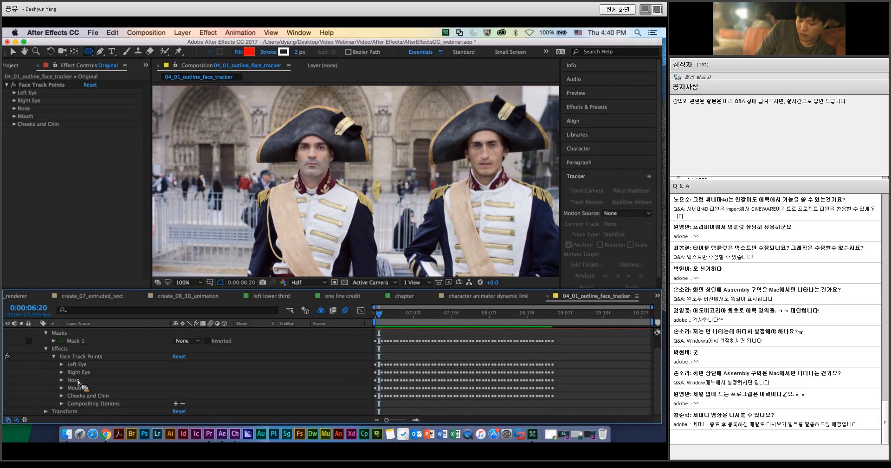
left_click(62, 380)
scroll(91, 371, "down", 3)
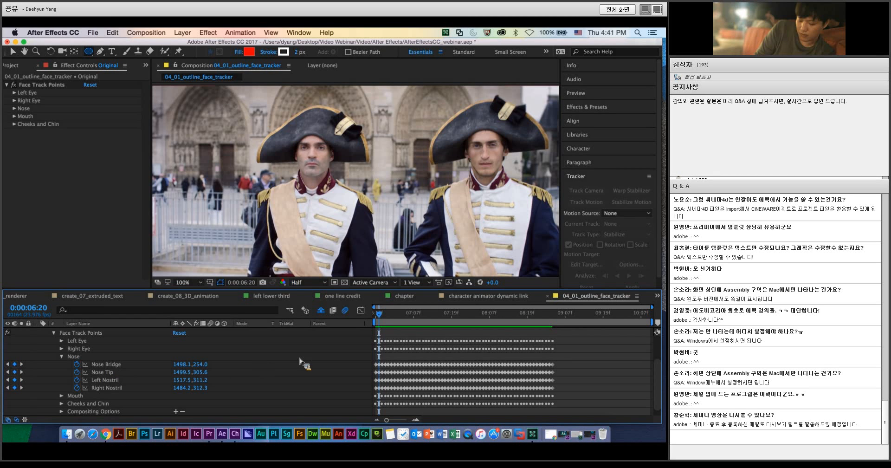
Step: Return to the first frame, 0:00:06:19, and make the mardi gras mask layer visible again
scroll(304, 364, "up", 4)
left_click_drag(379, 315, 375, 316)
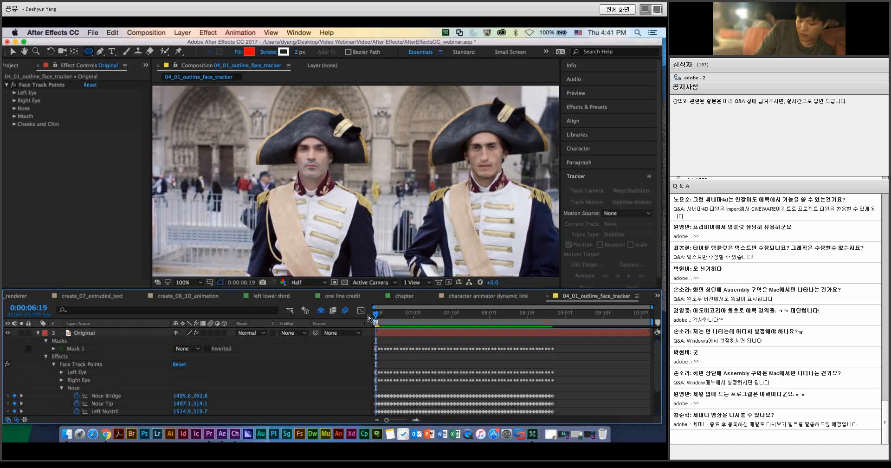
scroll(93, 356, "up", 1)
left_click(7, 331)
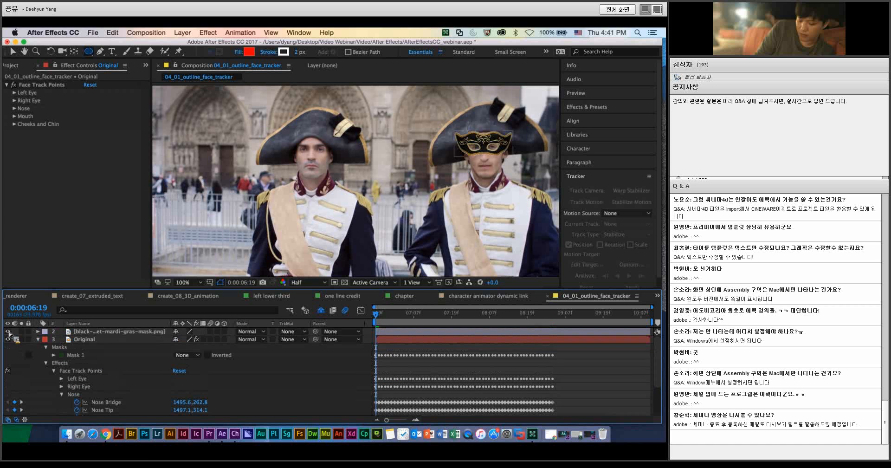
Step: Copy the tracked Nose Bridge keyframes from the Original layer's Face Track Points to the Position property of the mardi gras mask layer
scroll(100, 394, "down", 3)
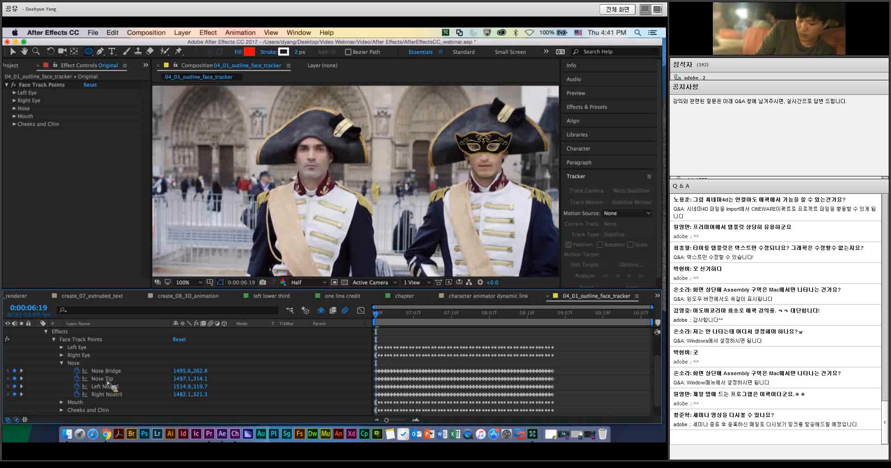
left_click(103, 371)
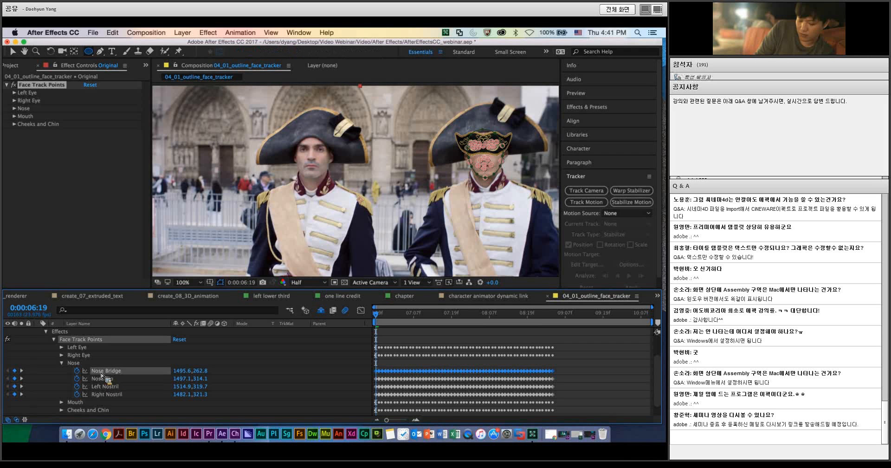
scroll(102, 374, "up", 4)
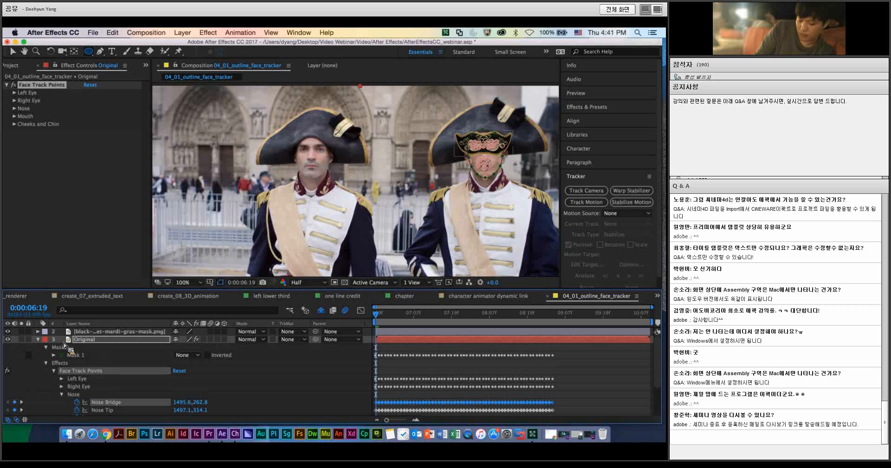
left_click(39, 332)
left_click(76, 355)
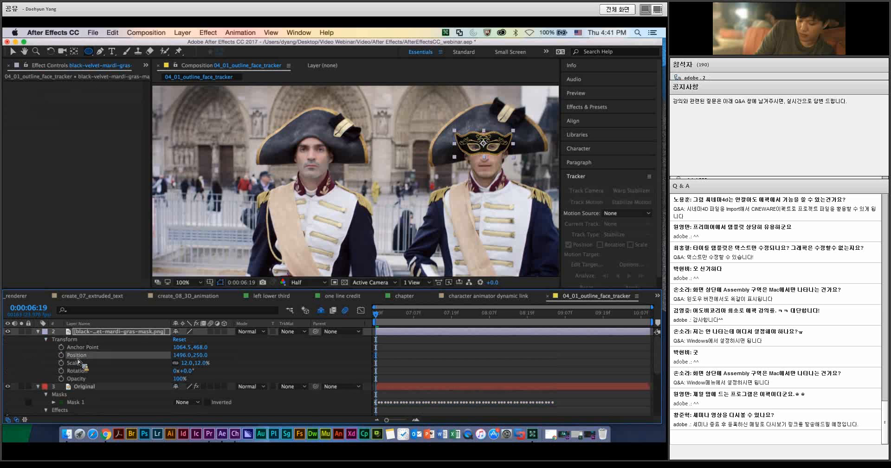
key("super+v")
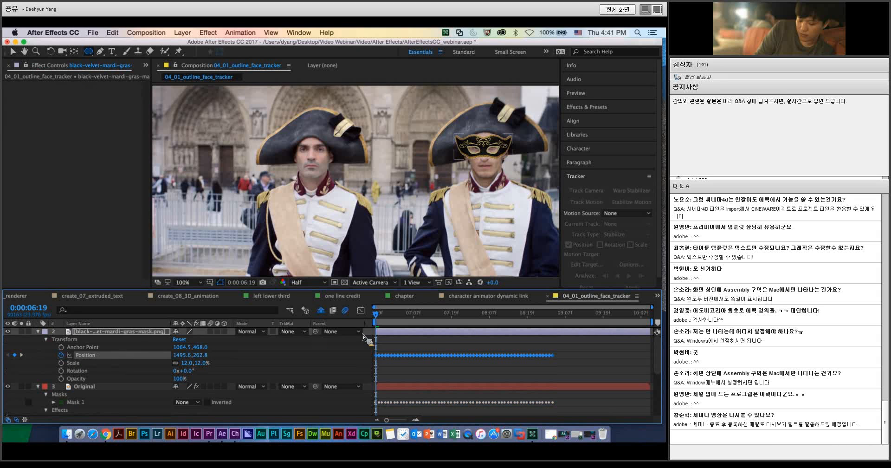
Step: Preview the composition to check how the mardi gras mask follows the face
left_click(399, 336)
key("space")
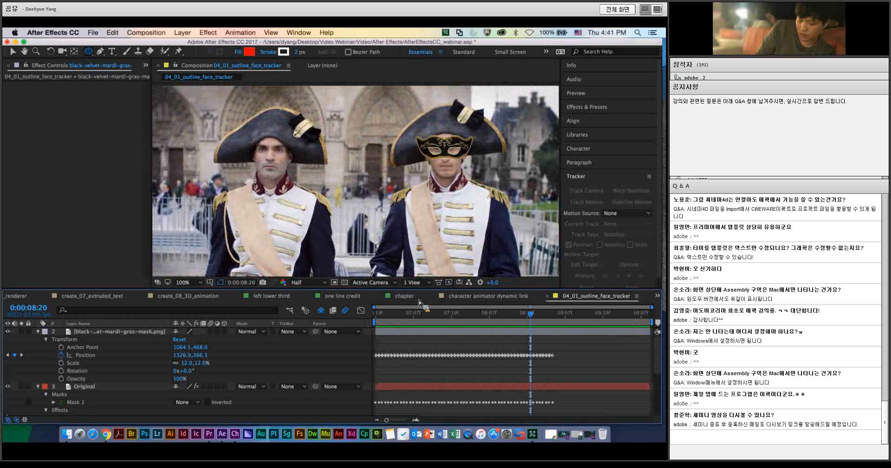
key("space")
Step: Move the mardi gras mask's anchor point down between the eye holes to 1064.5, 580.0 in its layer view, and return to the composition
double_click(411, 332)
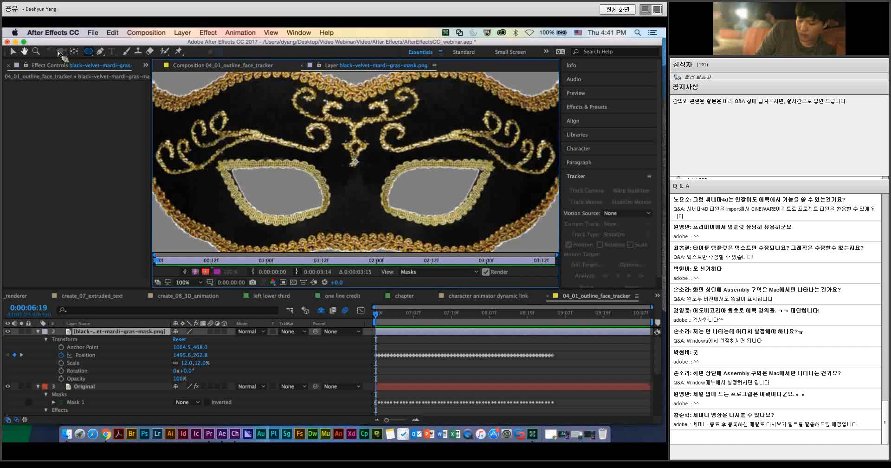
left_click(13, 51)
left_click_drag(354, 162, 357, 187)
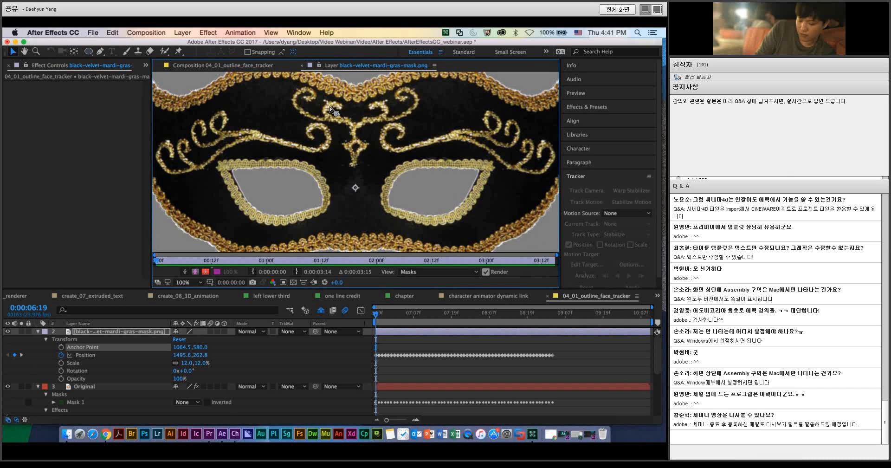
left_click(302, 66)
Step: Preview the mask's repositioned tracking and scrub back to 0:00:08:17 to inspect its placement on the face
left_click(312, 318)
key("space")
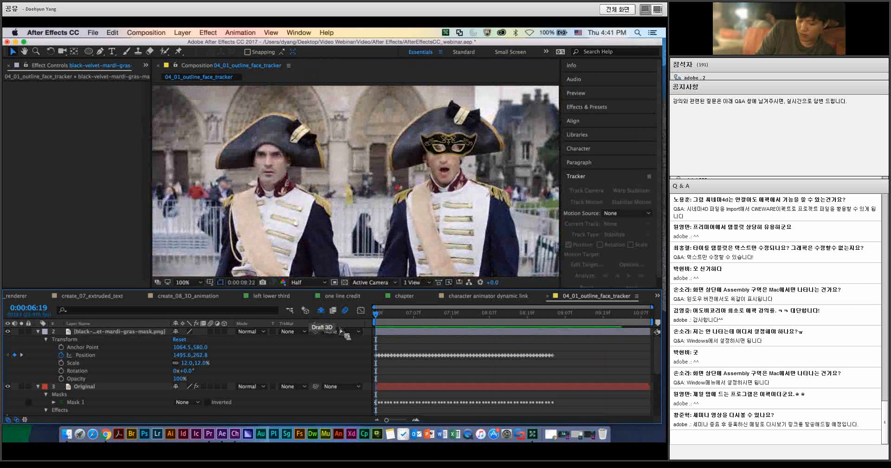
key("space")
left_click(560, 315)
left_click_drag(559, 317, 522, 317)
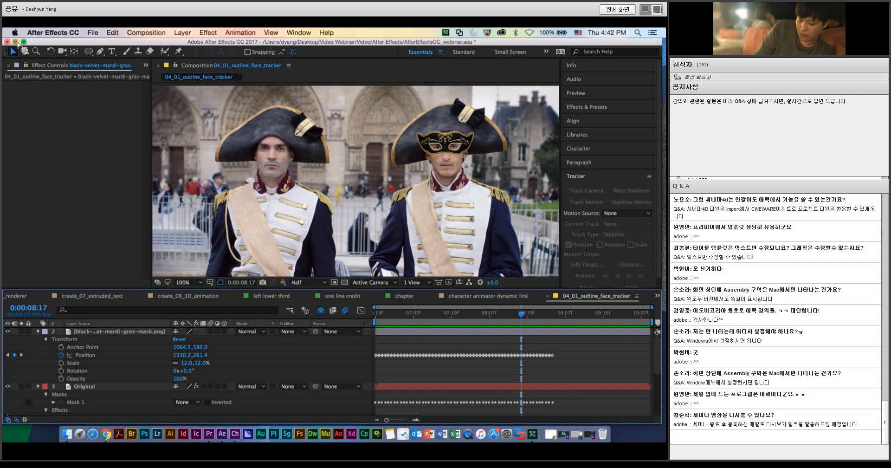
Step: Minimize After Effects, switch to Adobe Connect, share the recent presentation 1117_video_webinar_발표자료_1.pptx and advance one slide past the Demo slide
left_click(15, 42)
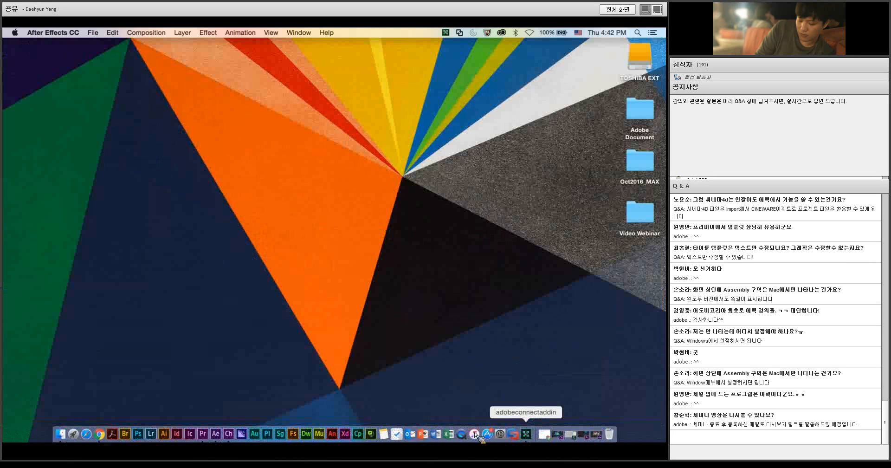
left_click(527, 434)
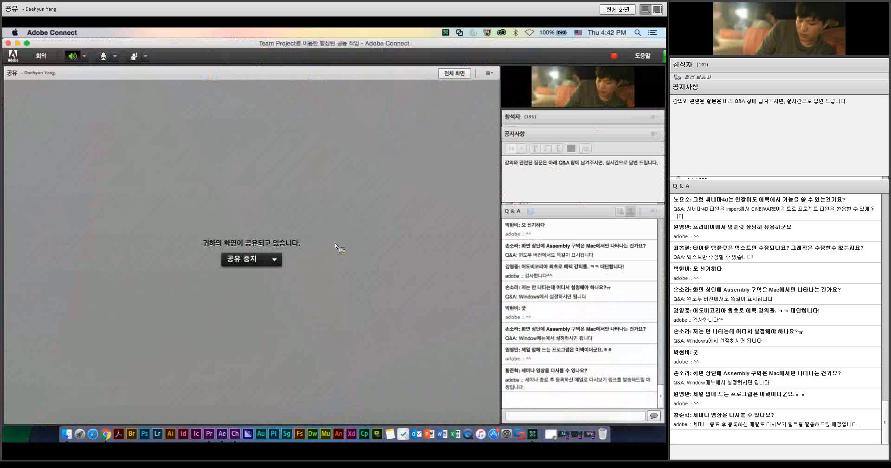
left_click(275, 260)
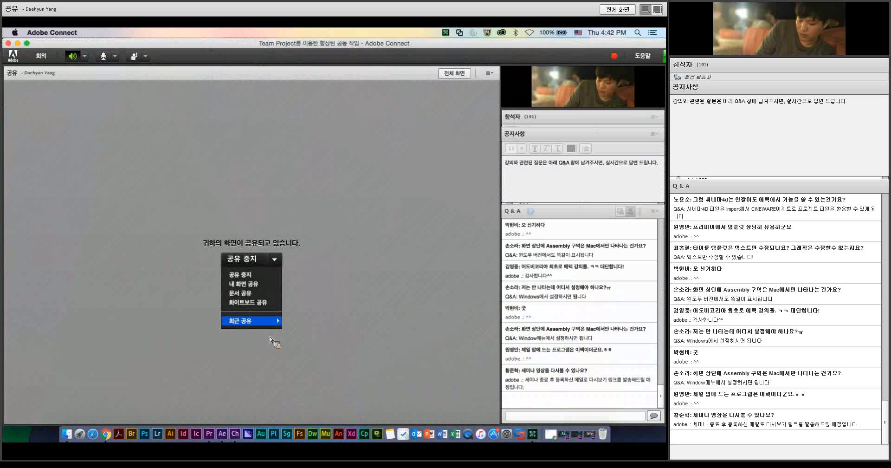
left_click(299, 326)
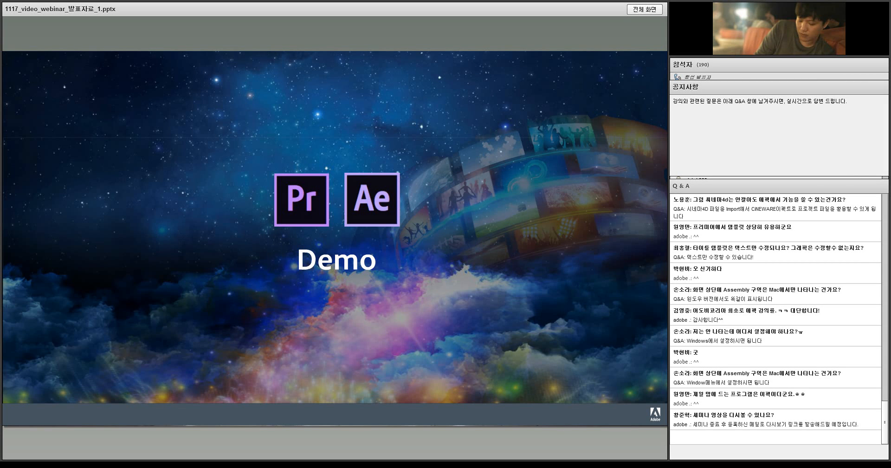
key("Right")
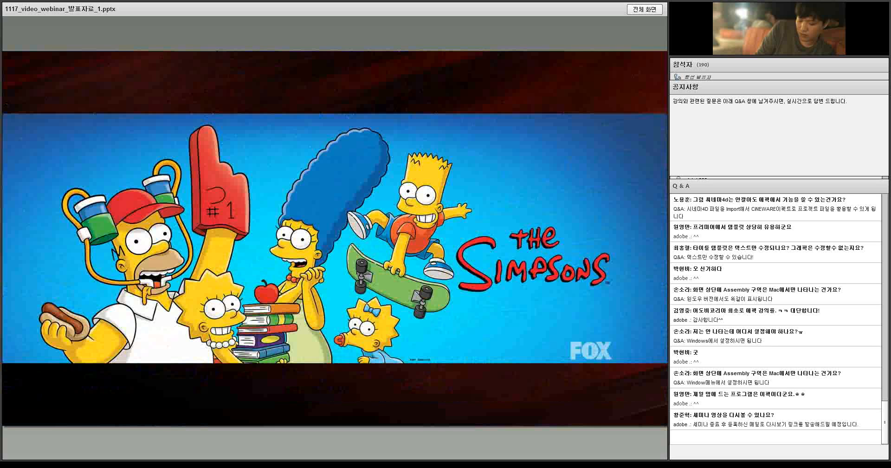
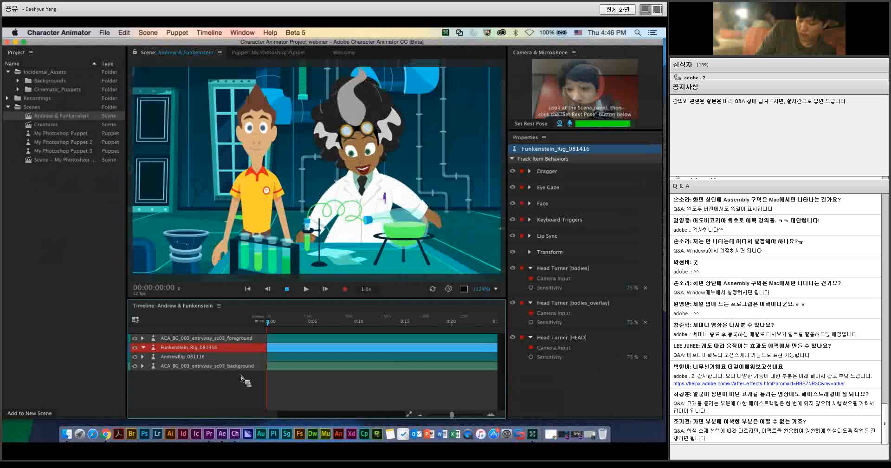
Step: Switch to After Effects and open the character animator dynamic link composition from the 04. Character Animator Dynamic Link project folder
left_click(223, 434)
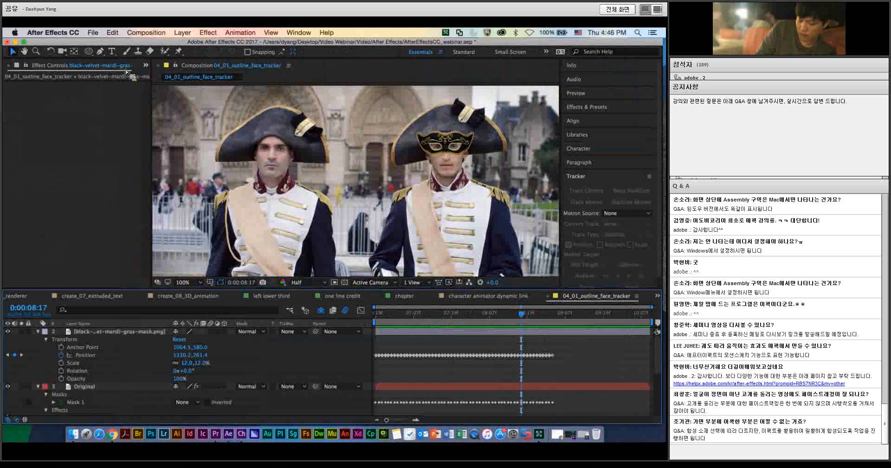
left_click(145, 66)
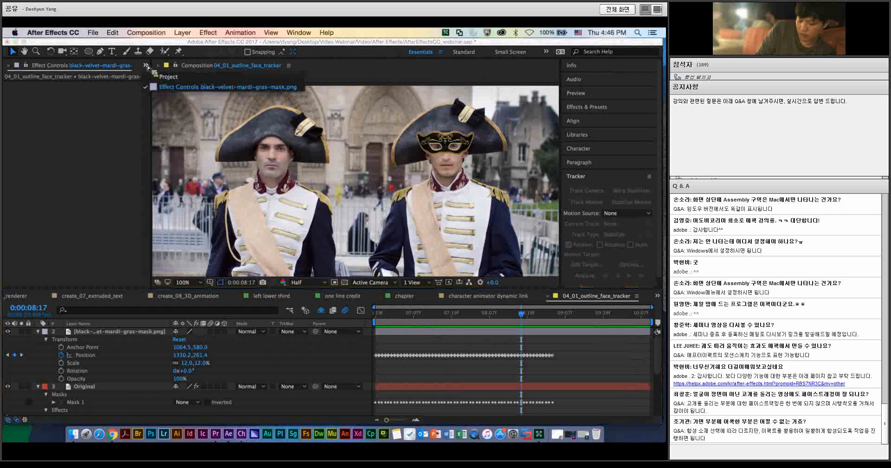
left_click(163, 77)
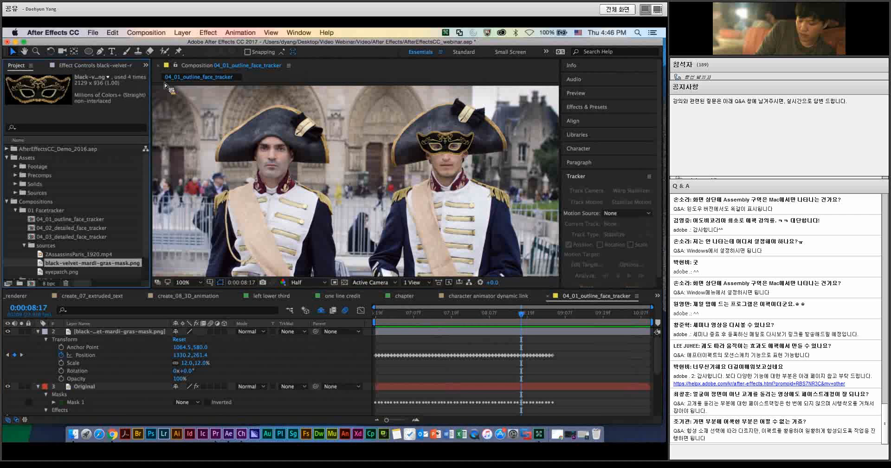
left_click(24, 245)
left_click(18, 212)
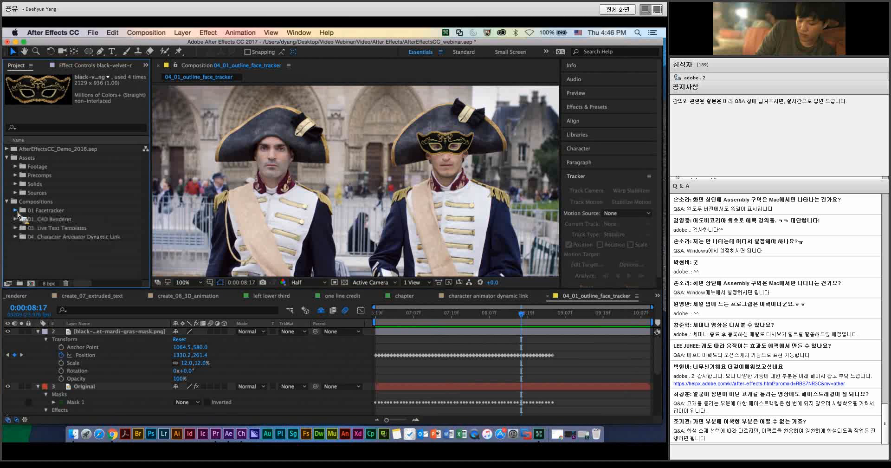
left_click(16, 237)
double_click(26, 250)
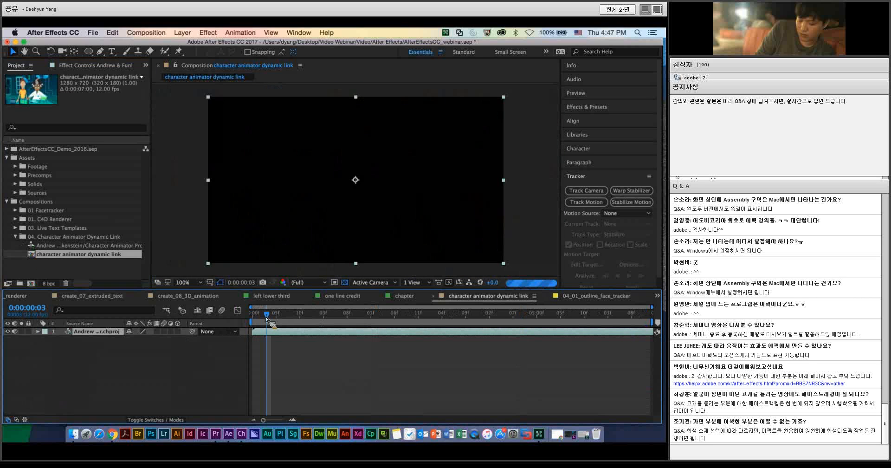
Step: Return to the composition's first frame and examine the linked Character Animator scene and its timeline layer
key("Home")
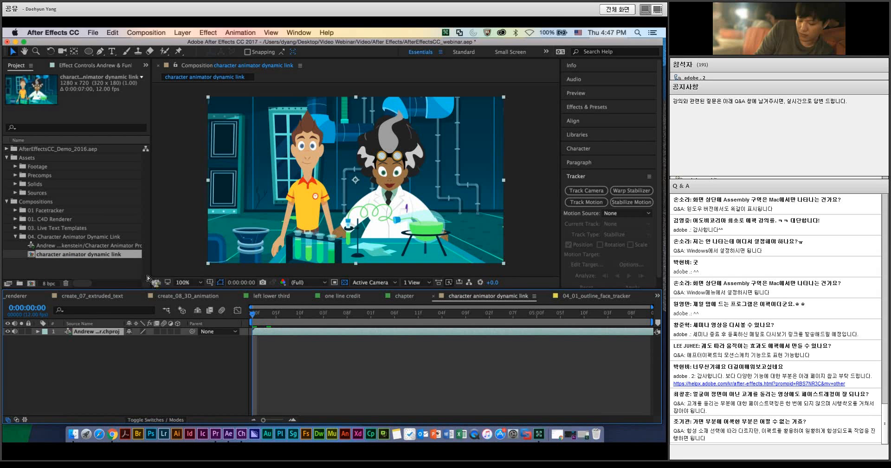
left_click(83, 247)
left_click(84, 253)
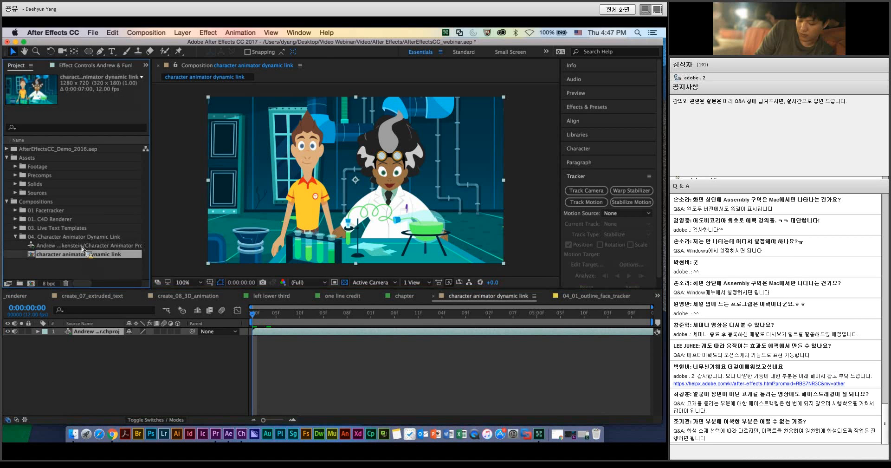
left_click(283, 333)
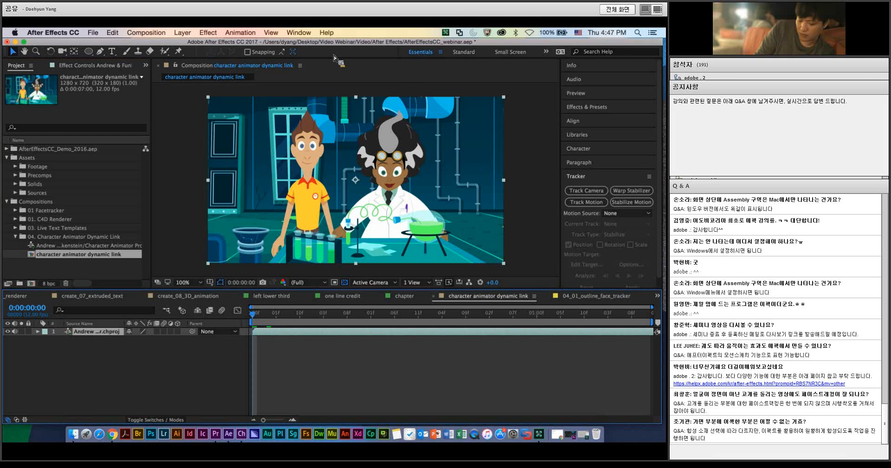
left_click_drag(274, 329, 247, 305)
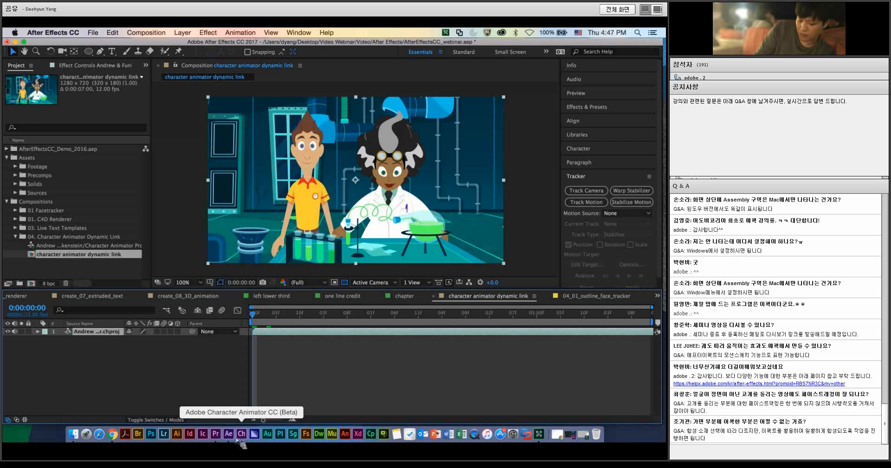
Step: Switch to Character Animator and open the My Photoshop Puppet puppet to show its layer structure
left_click(254, 434)
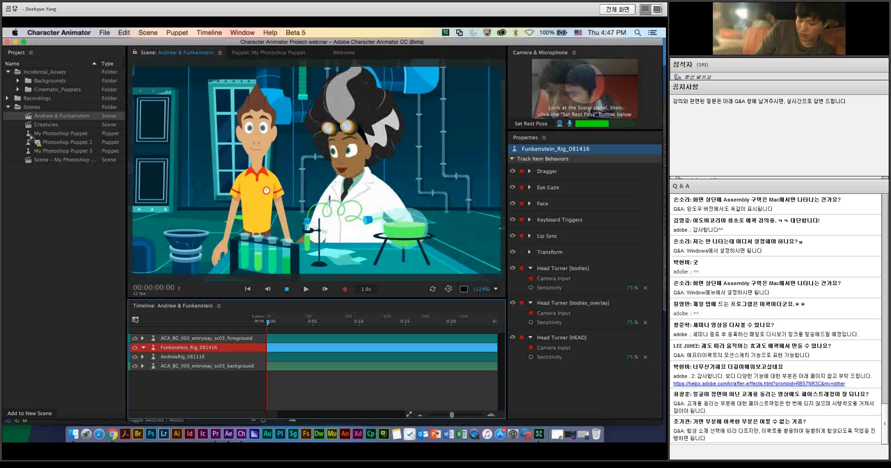
left_click(56, 134)
left_click_drag(30, 136, 32, 139)
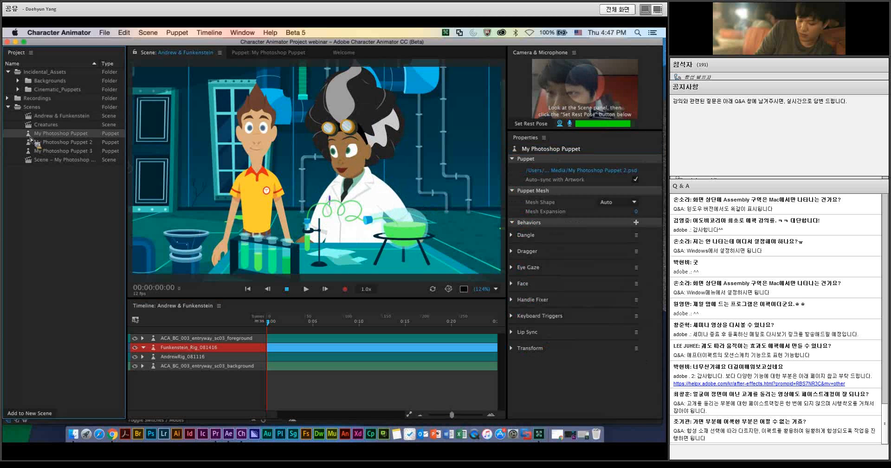
double_click(31, 134)
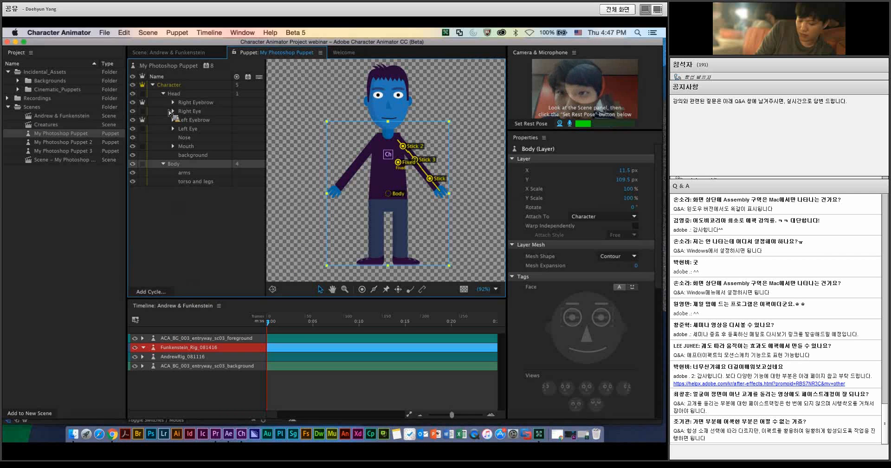
Step: Examine the puppet's Head group and its eyebrow, eye, nose, mouth and background layers
left_click(181, 93)
left_click(191, 102)
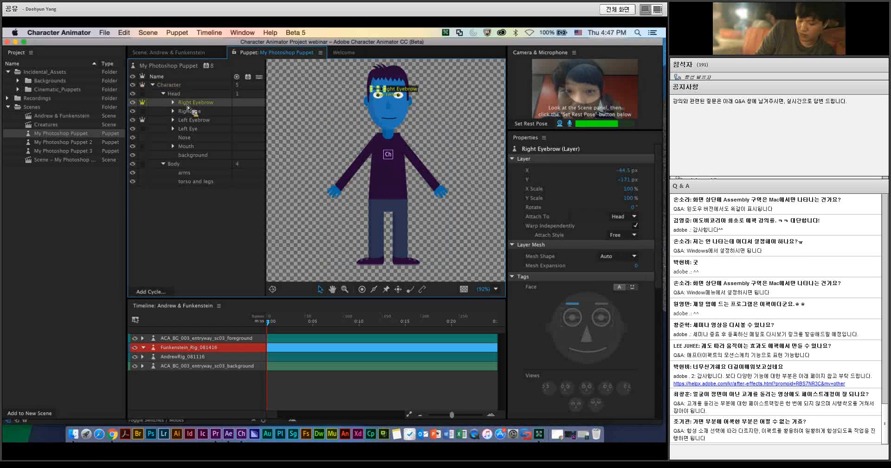
left_click(190, 112)
left_click(191, 120)
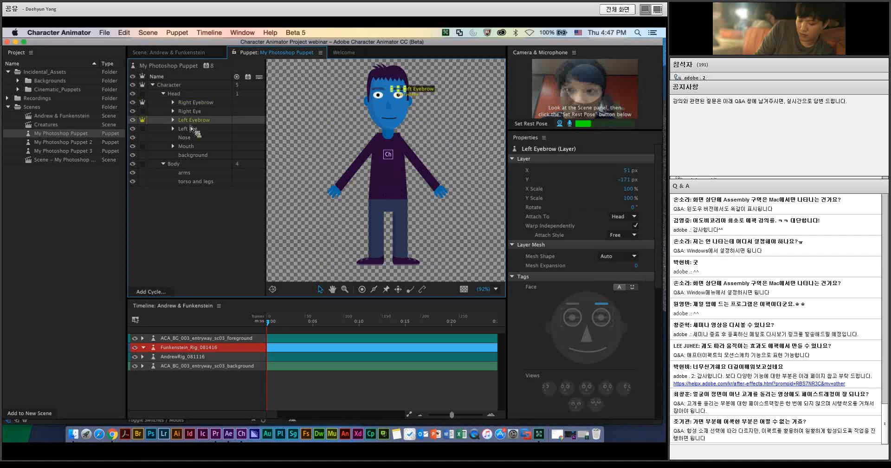
left_click(190, 138)
left_click(188, 145)
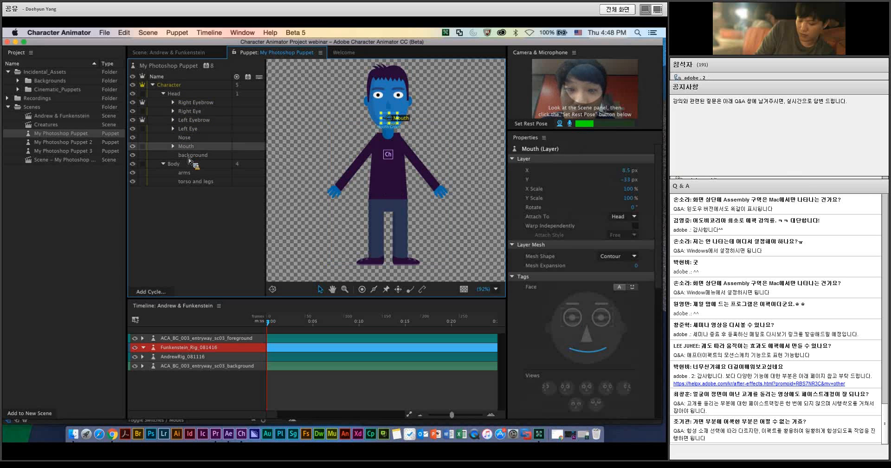
left_click(189, 156)
left_click(179, 85)
left_click(183, 94)
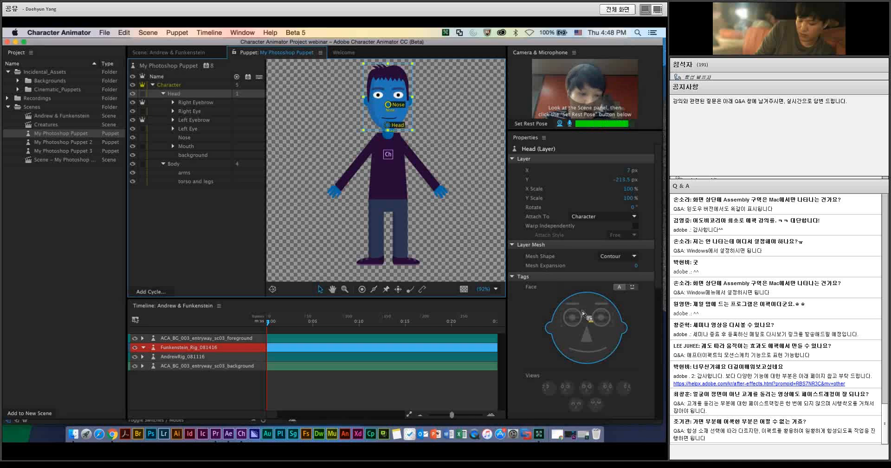
Step: Check the face tags of the puppet's right eyebrow, right eye, nose and mouth, and the Body layer's handles and sticks
left_click(204, 102)
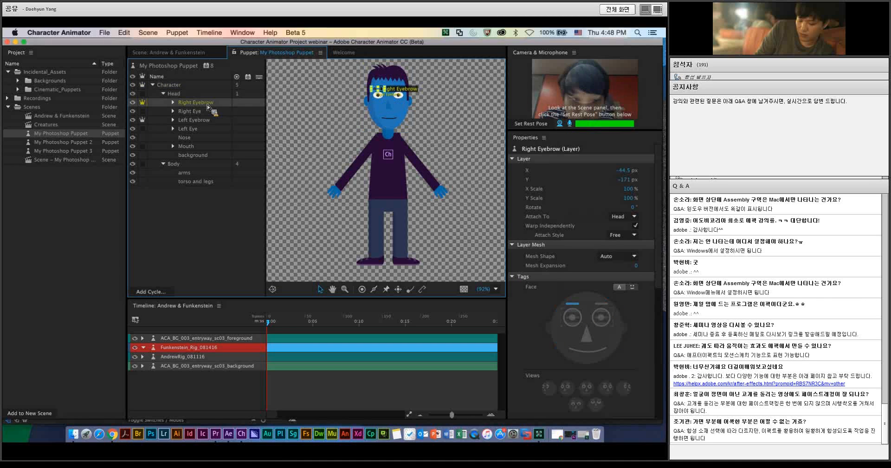
left_click_drag(208, 108, 190, 121)
left_click(192, 122)
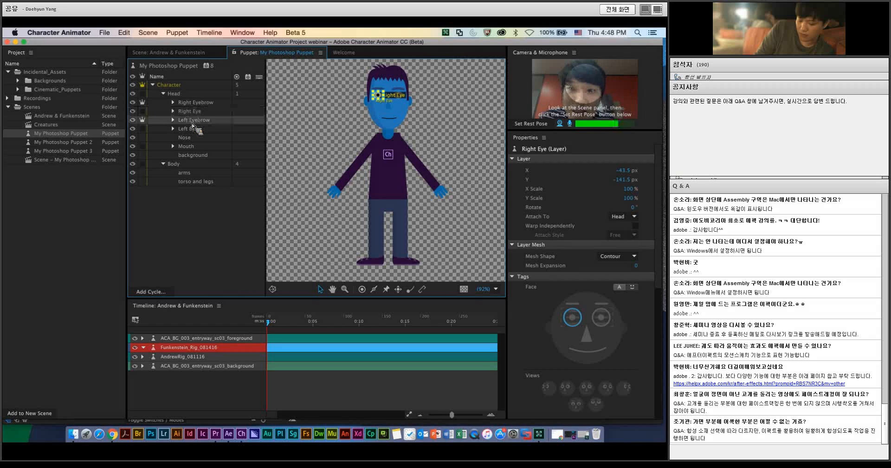
left_click_drag(189, 139, 189, 141)
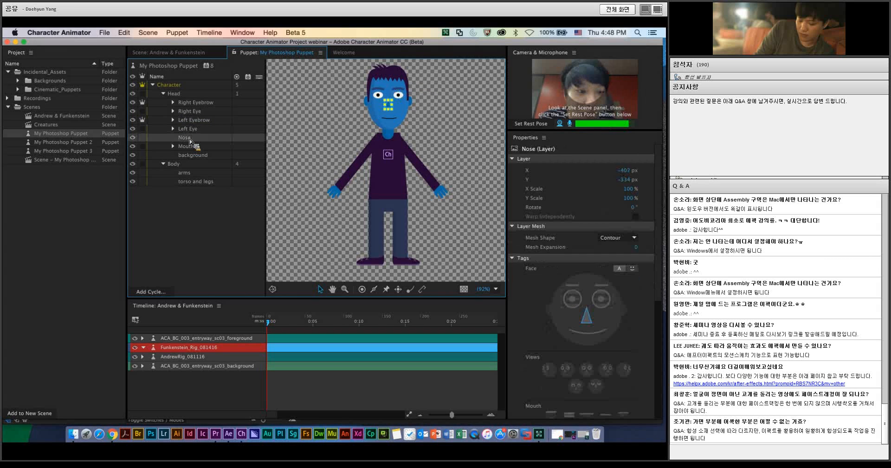
left_click(190, 147)
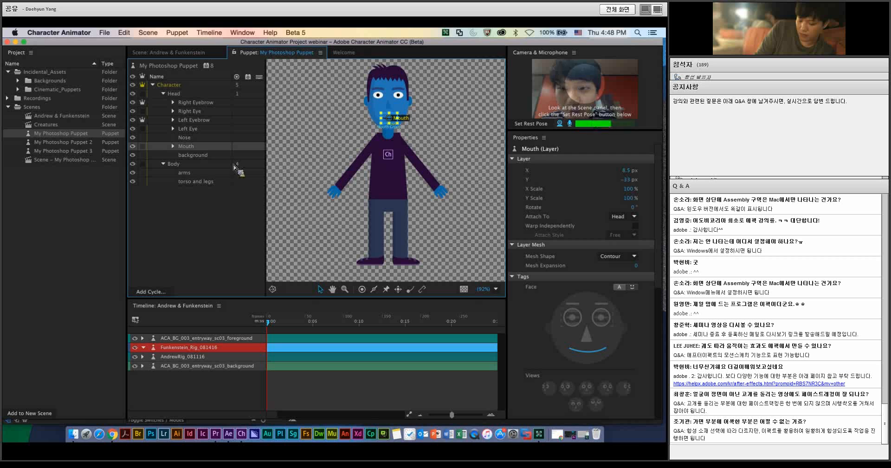
left_click(207, 165)
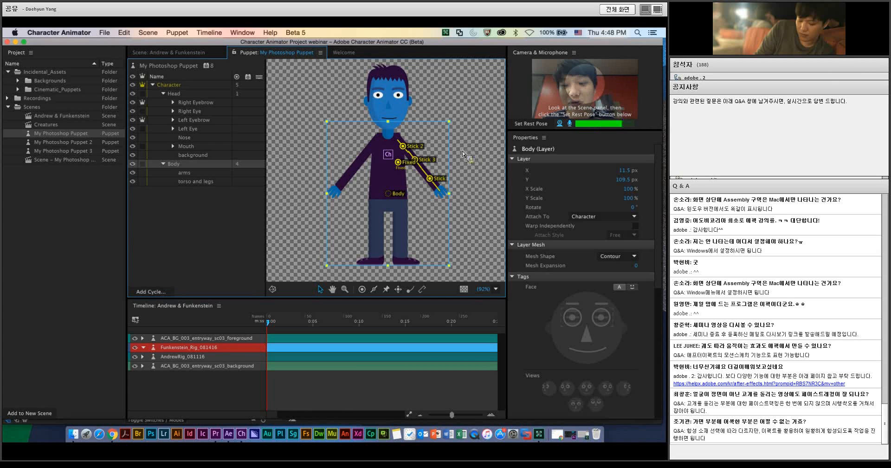
Step: Open the Andrew & Funkenstein scene and select the Funkenstein_Rig_081416 puppet track for control
double_click(66, 118)
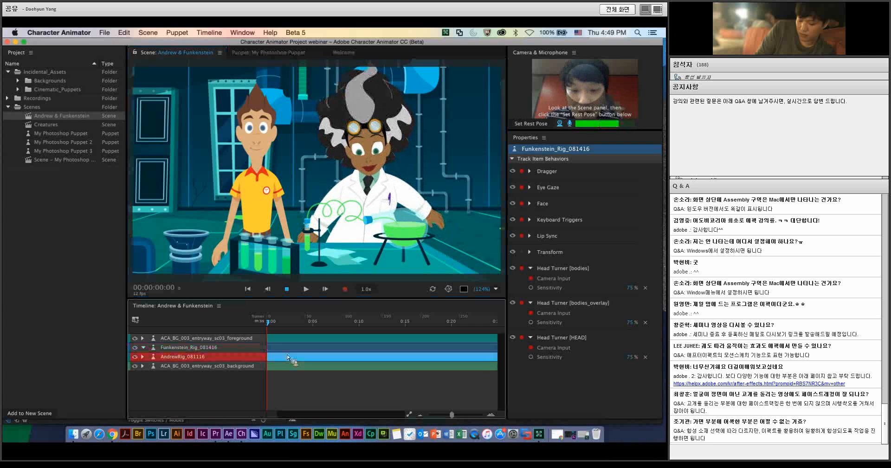
left_click(284, 357)
left_click(284, 350)
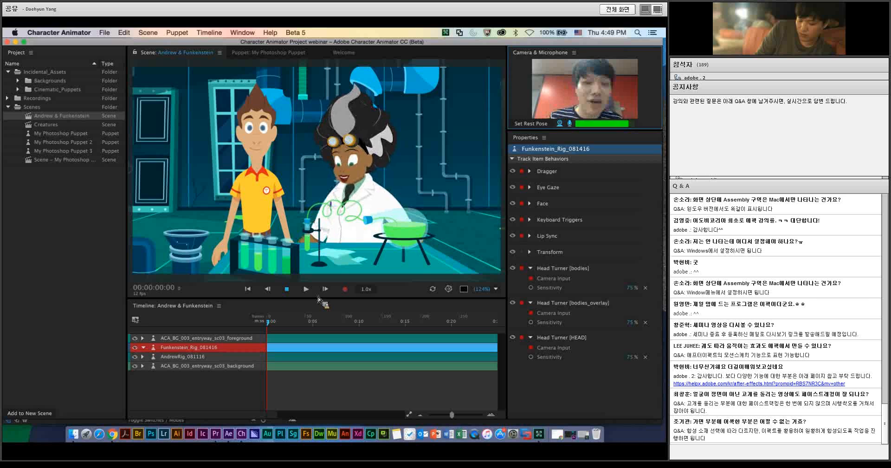
Step: Record about 15 seconds of the Funkenstein puppet's face and arm performance, and scrub back through the take to 00:00:10:06
left_click(346, 291)
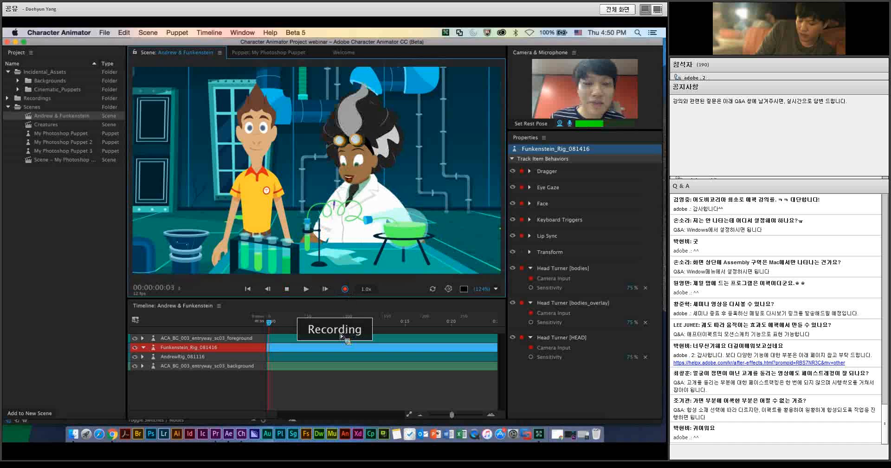
mouse_move(302, 236)
left_mouse_down()
mouse_move(310, 199)
mouse_move(287, 170)
left_mouse_up()
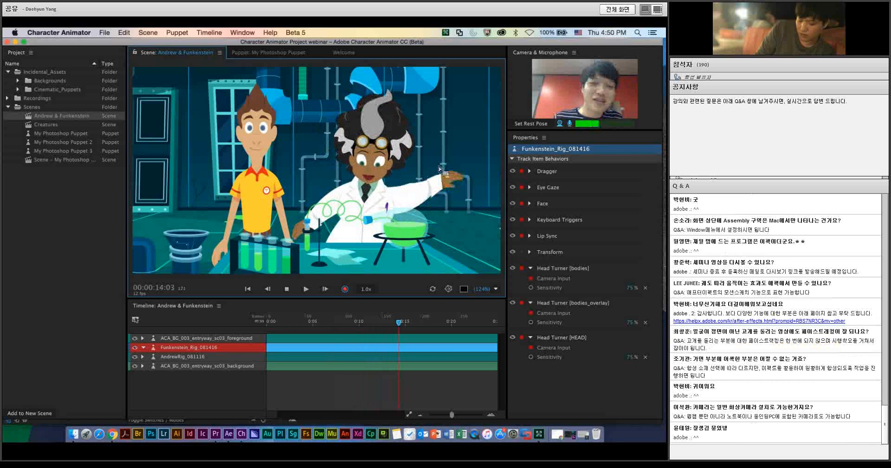
left_click(344, 291)
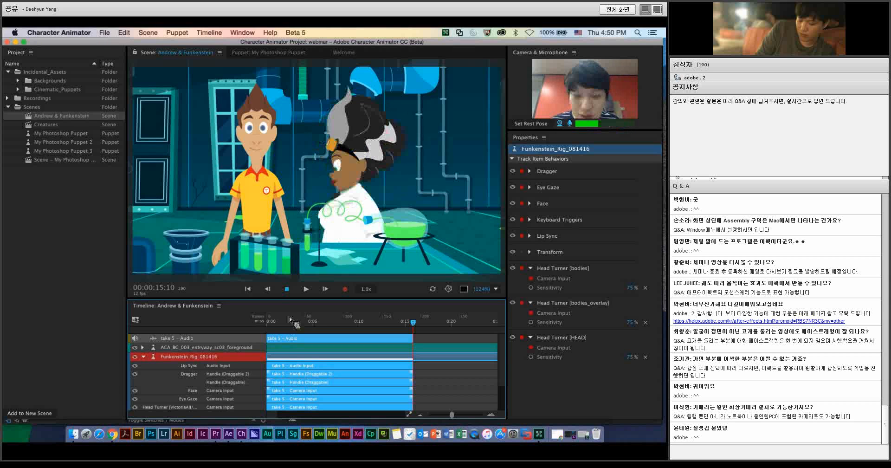
scroll(284, 373, "down", 3)
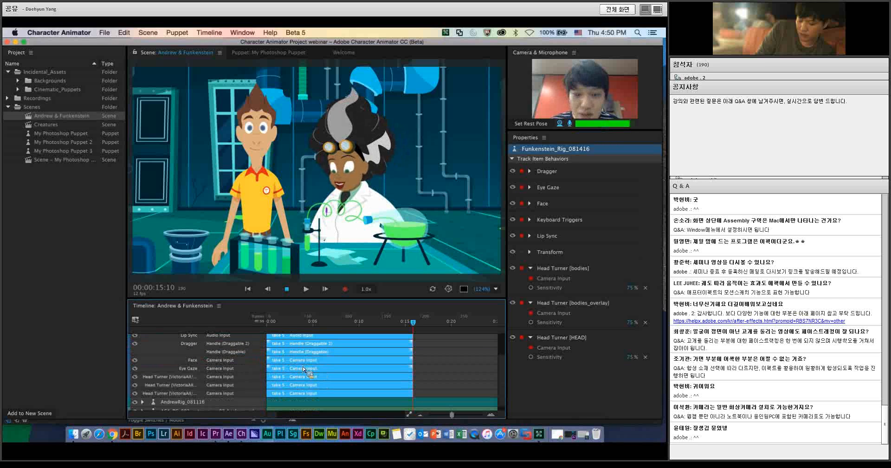
left_click_drag(413, 321, 327, 320)
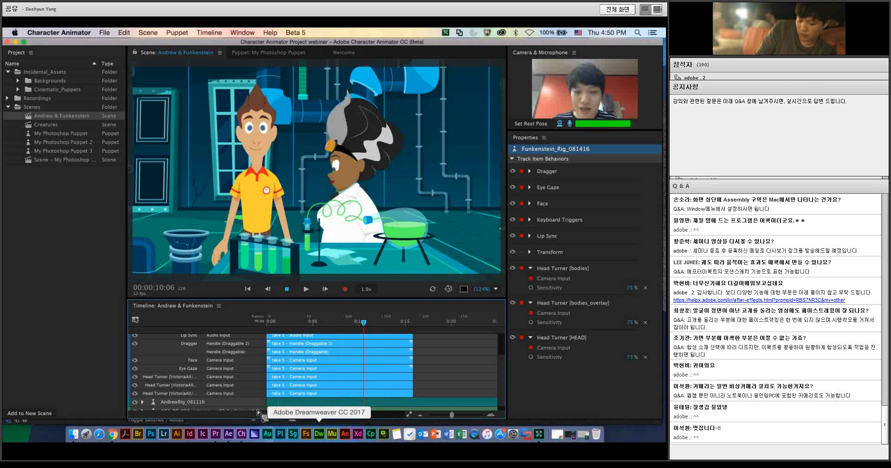
Step: Switch to After Effects and preview the character animator dynamic link composition from its start with the recorded performance
right_click(229, 434)
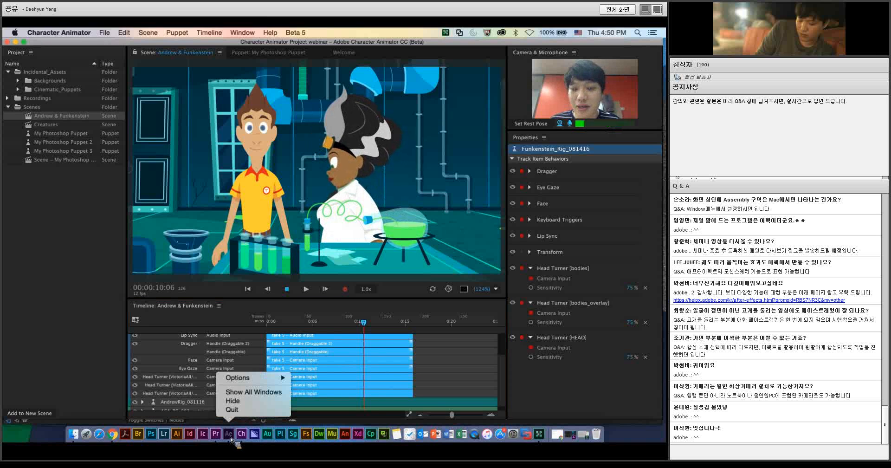
left_click(229, 434)
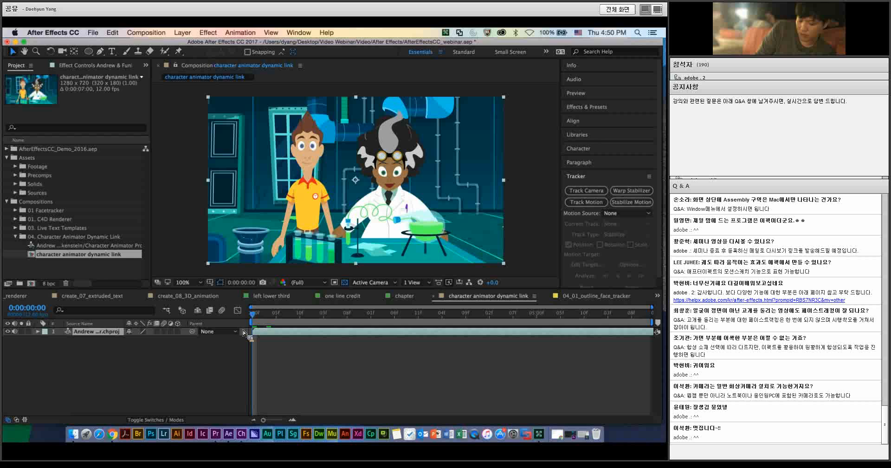
mouse_move(253, 314)
left_mouse_down()
mouse_move(293, 316)
mouse_move(258, 316)
left_mouse_up()
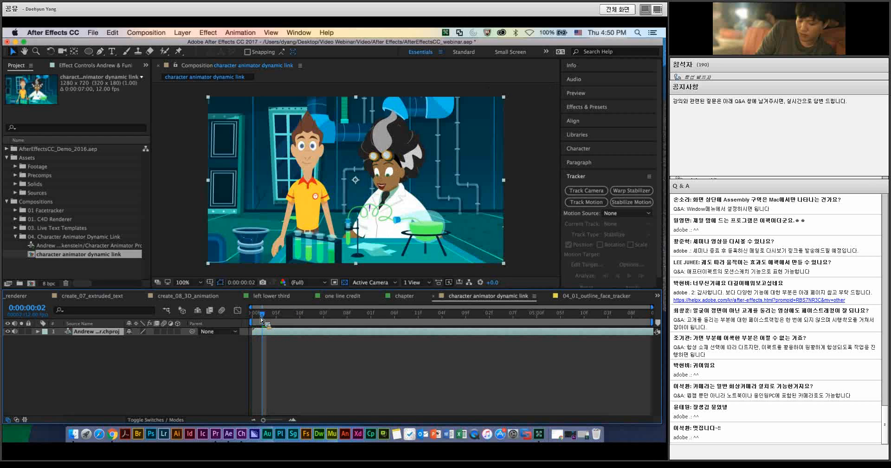
key("space")
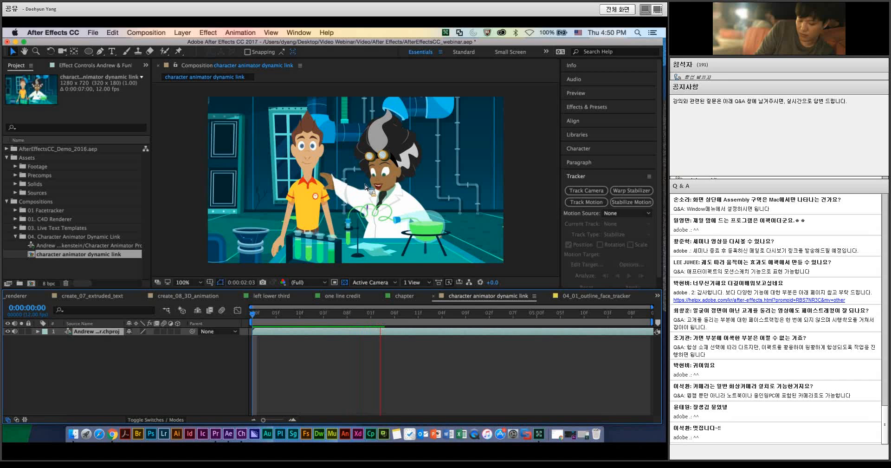
key("space")
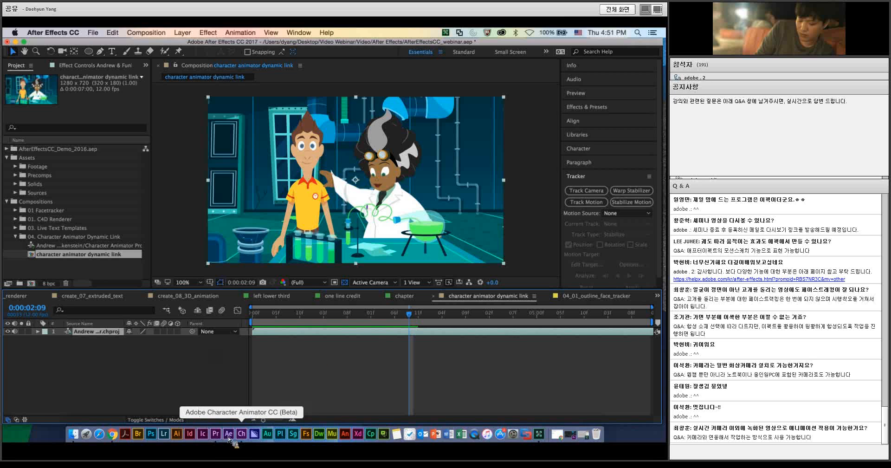
Step: Switch to Character Animator, select all the take 5 recordings under Funkenstein_Rig_081416, and shift them to start at about 7 seconds
left_click(242, 435)
scroll(370, 348, "up", 3)
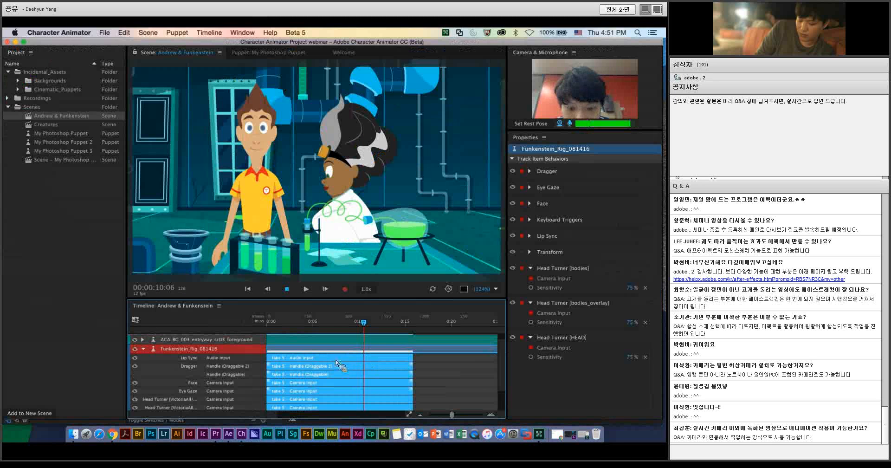
left_click(418, 362)
left_click(392, 358)
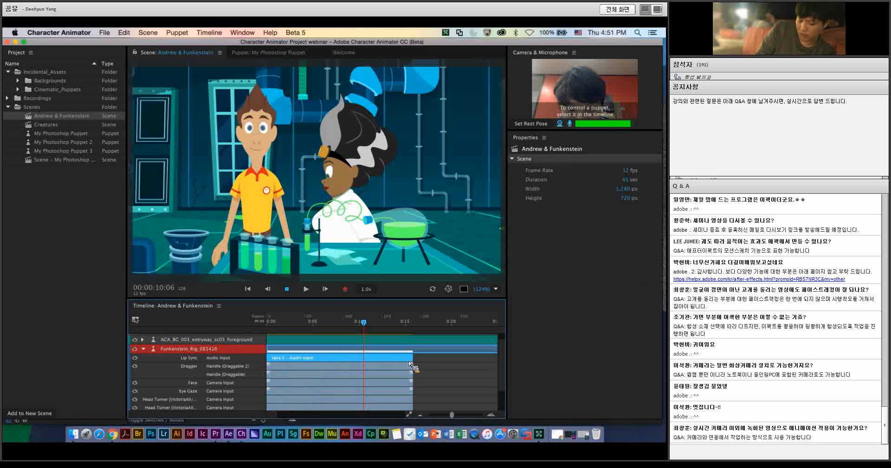
left_click(358, 408, "shift")
left_click(344, 400, "shift")
left_click(335, 390, "shift")
left_click(332, 382, "shift")
left_click(330, 374, "shift")
left_click(327, 366, "shift")
left_click_drag(328, 366, 390, 362)
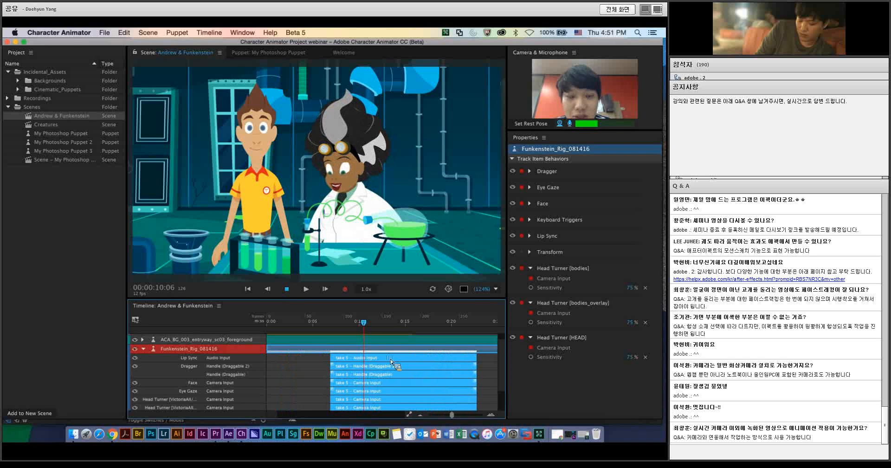
Step: Add blends of about 2 seconds at the start and end of Funkenstein's Dragger handle take, and select its Lip Sync take
left_click(329, 371)
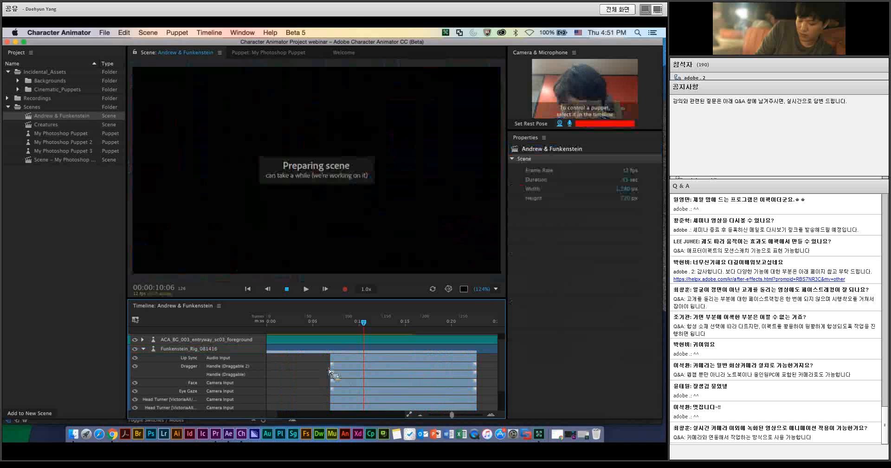
left_click_drag(335, 365, 350, 367)
left_click_drag(474, 364, 458, 366)
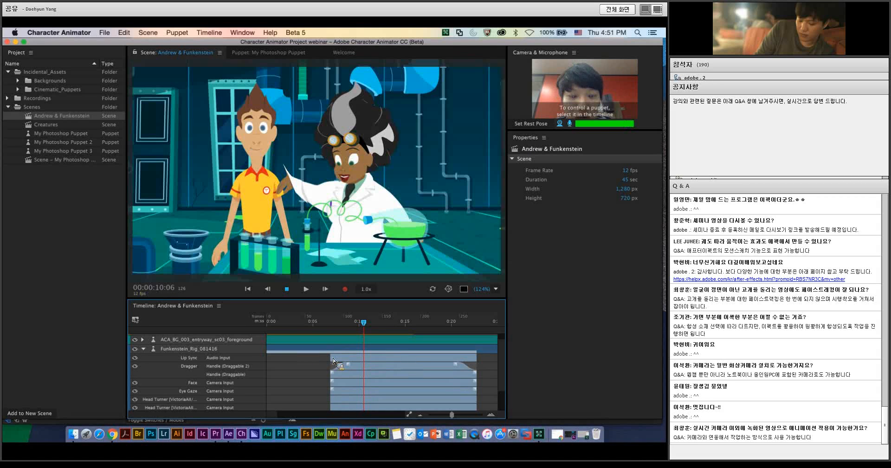
left_click(333, 358)
mouse_move(333, 361)
left_mouse_down()
mouse_move(345, 361)
mouse_move(337, 361)
left_mouse_up()
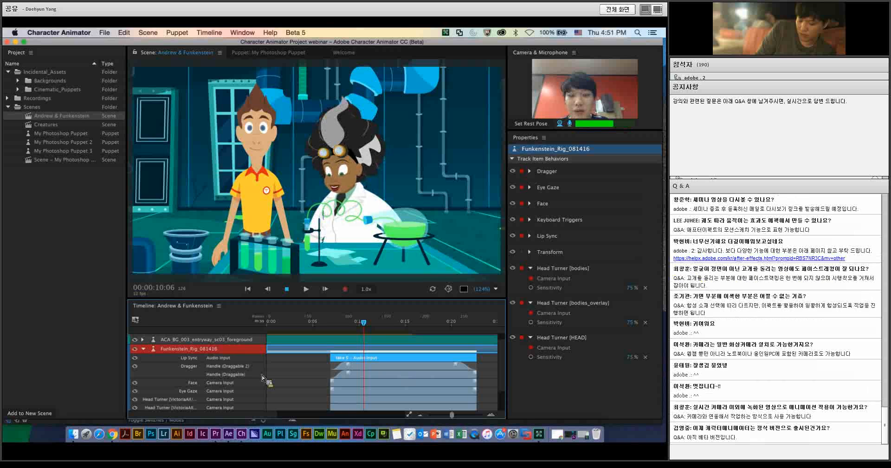
Step: Place the playhead at 00:00:07:03 and move the take 5 audio clip to start together with the shifted recordings
left_click(333, 323)
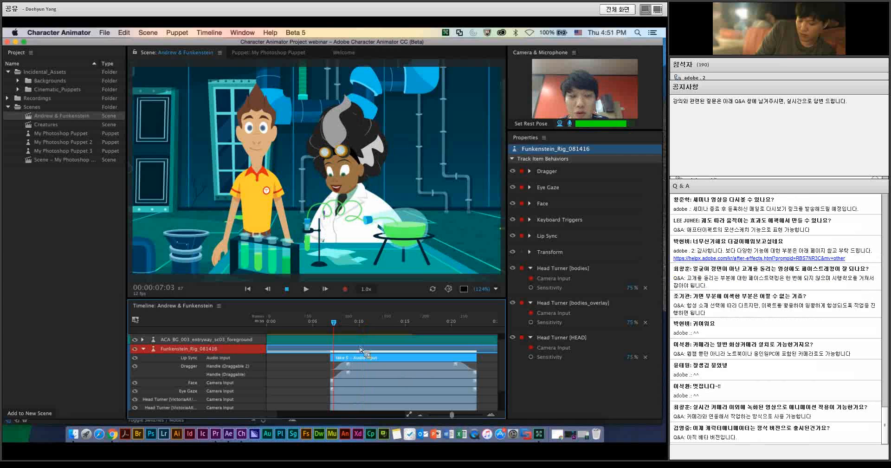
scroll(364, 356, "up", 1)
left_click_drag(364, 356, 430, 345)
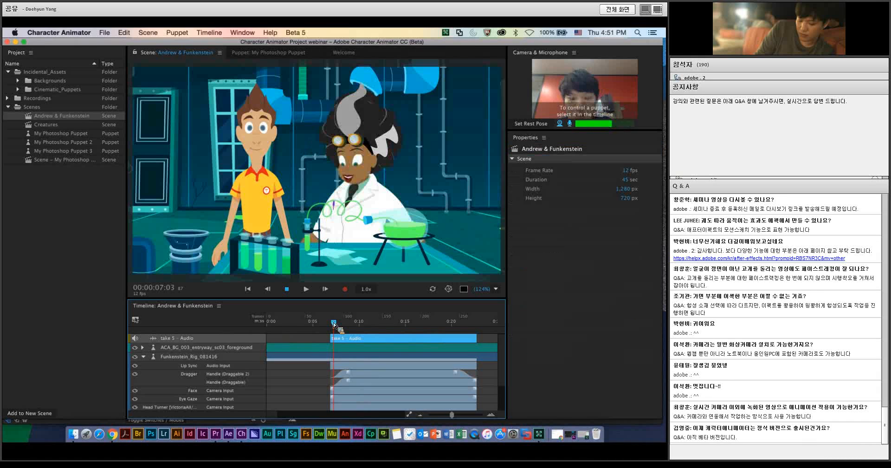
Step: Switch to After Effects, preview the linked composition from 0:00:00:02, and scrub to 0:00:04:00
left_click(228, 433)
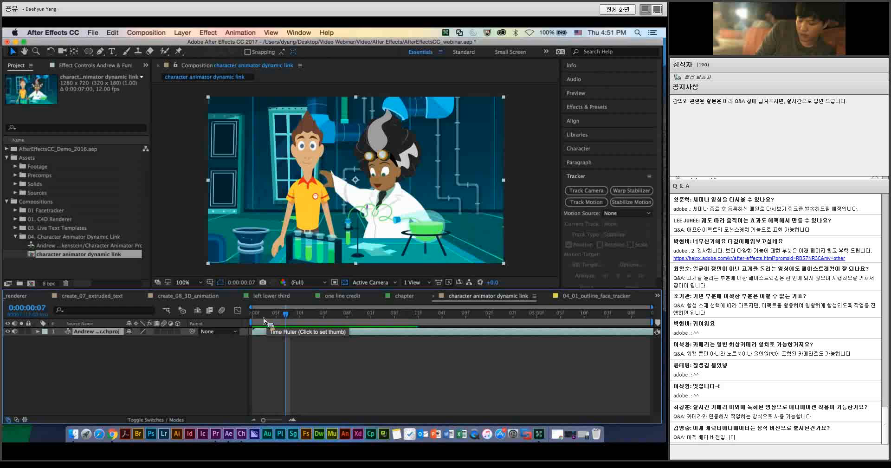
left_click(263, 320)
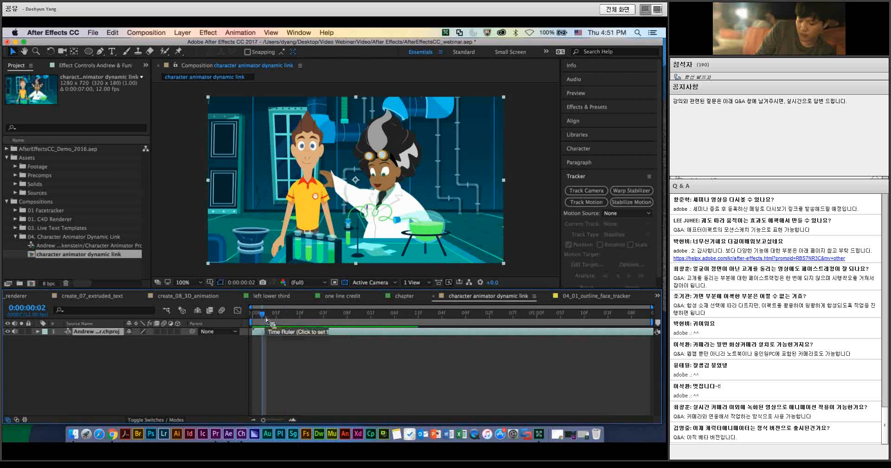
left_click(279, 360)
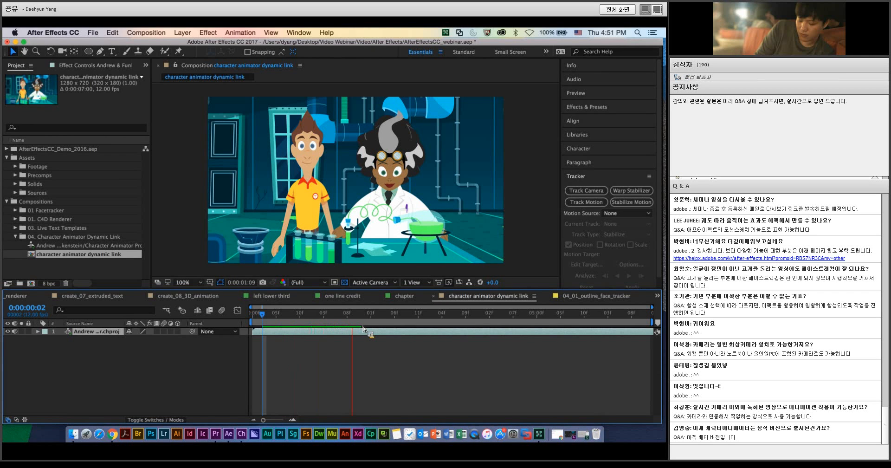
left_click(414, 360)
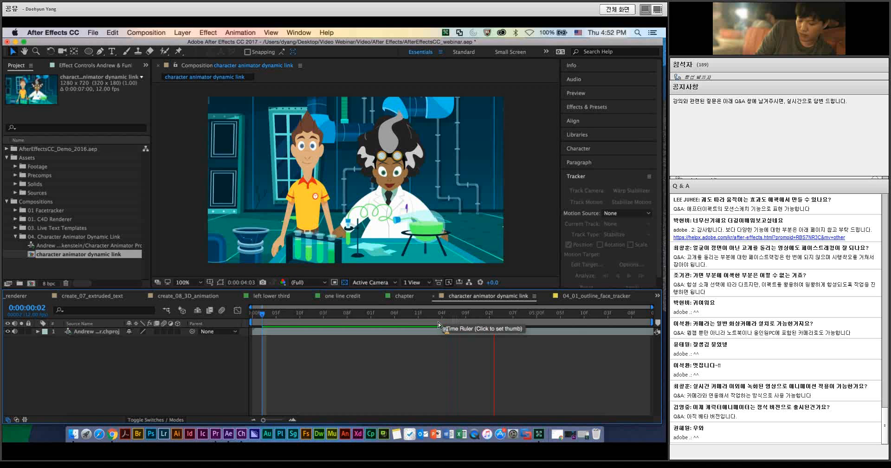
key("space")
left_click_drag(452, 317, 474, 315)
Step: Set the duration of the character animator dynamic link composition to 0:00:27:00
left_click(139, 34)
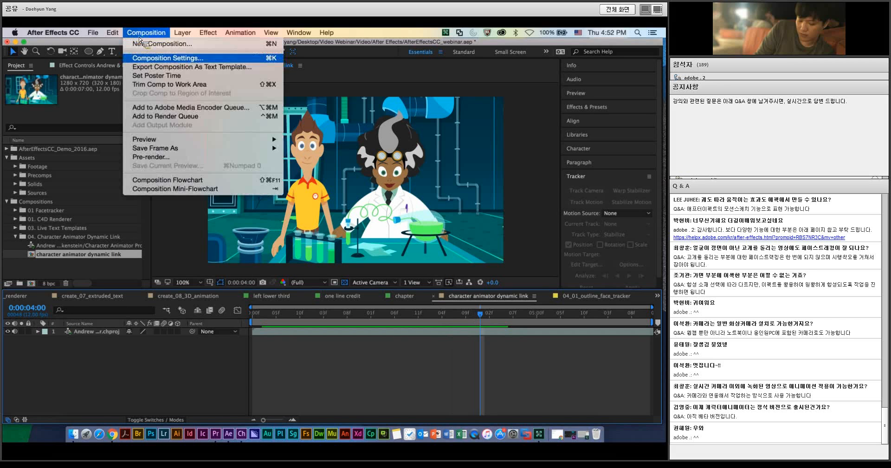
left_click(154, 56)
left_click(299, 233)
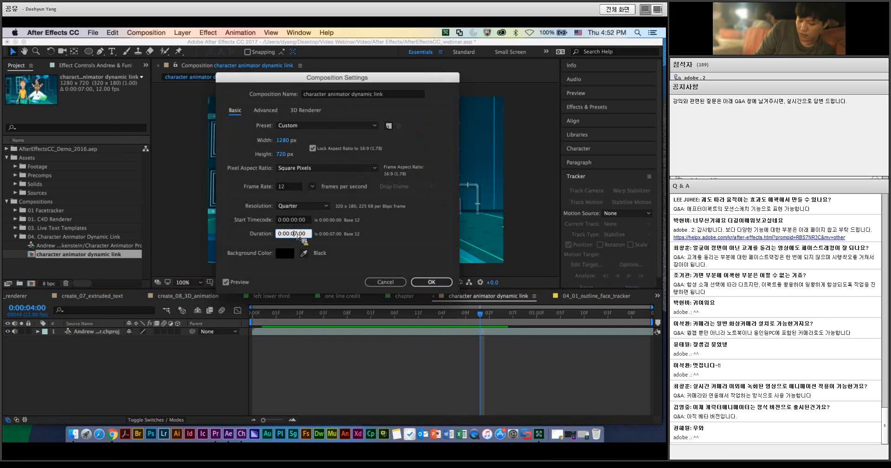
key("Return")
Step: Preview the composition from 0:00:02:11 to 0:00:05:10, and check where take 5 starts in Character Animator around 00:00:06:06
left_click(419, 313)
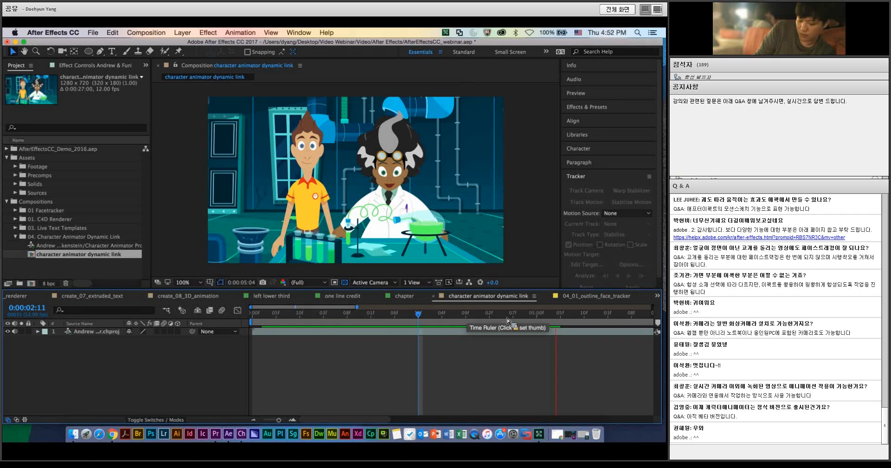
left_click(584, 314)
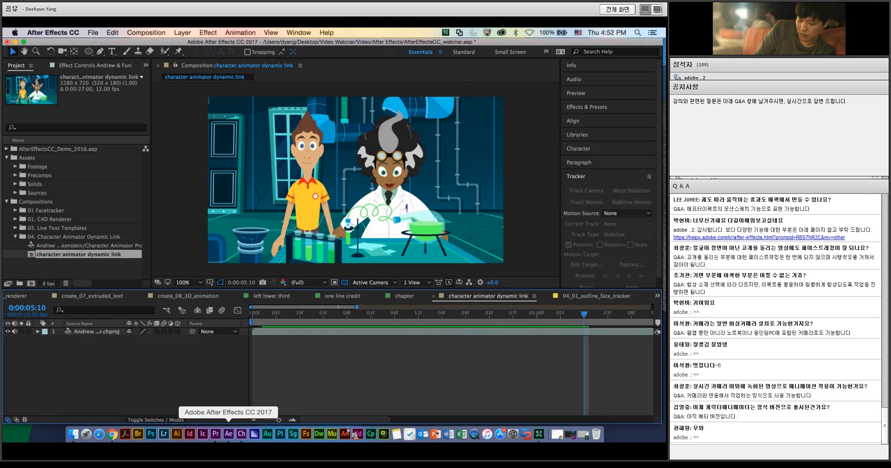
left_click(241, 434)
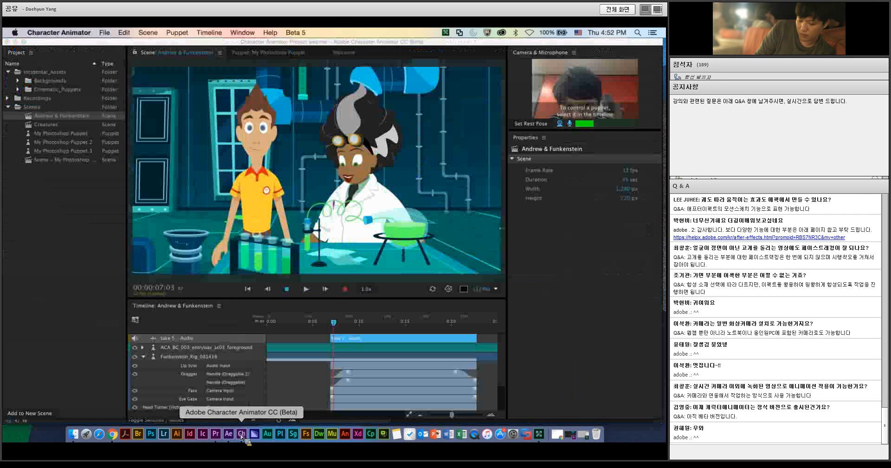
left_click(333, 323)
left_click(327, 321)
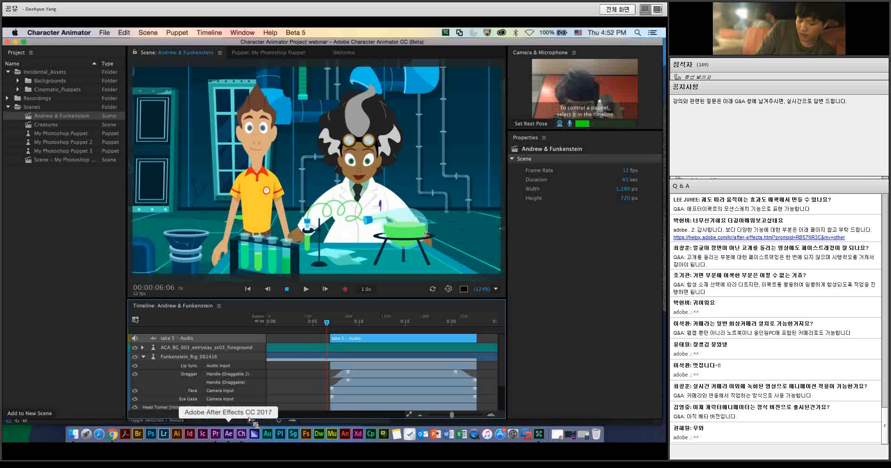
Step: Return to After Effects, show the composition's full time range, and preview the shifted performance from 0:00:05:00 to 0:00:08:10
left_click(228, 434)
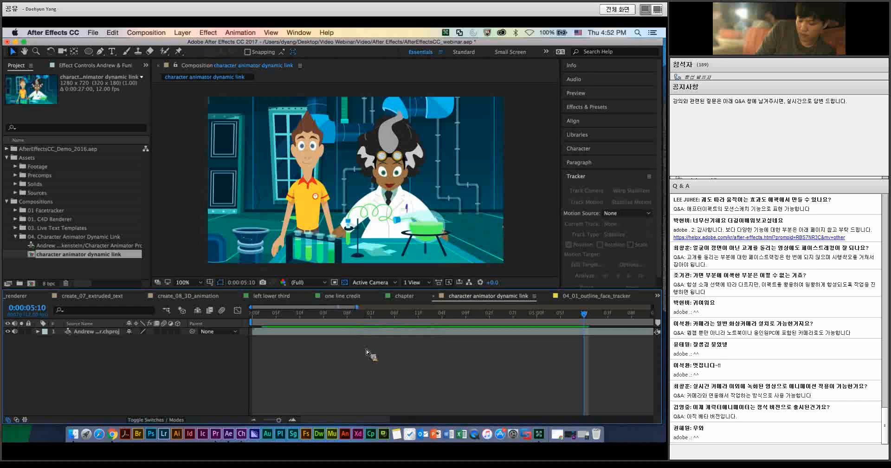
key("shift+Page_Up")
key("minus")
key("minus")
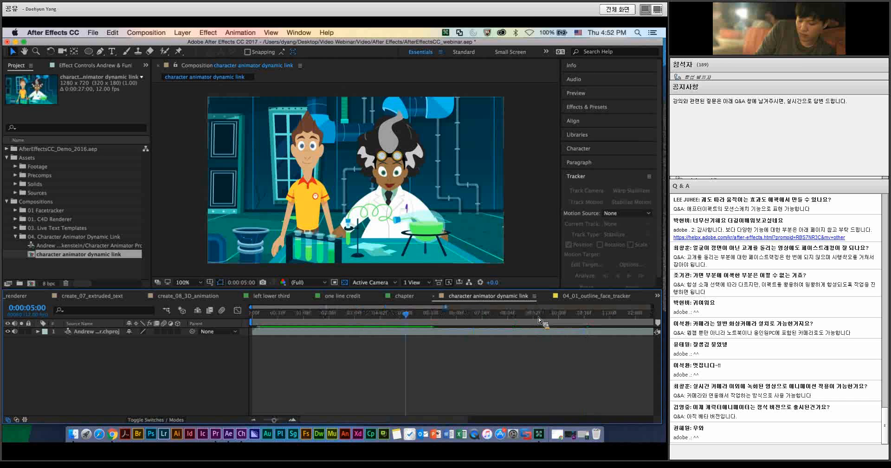
key("minus")
key("minus")
key("minus")
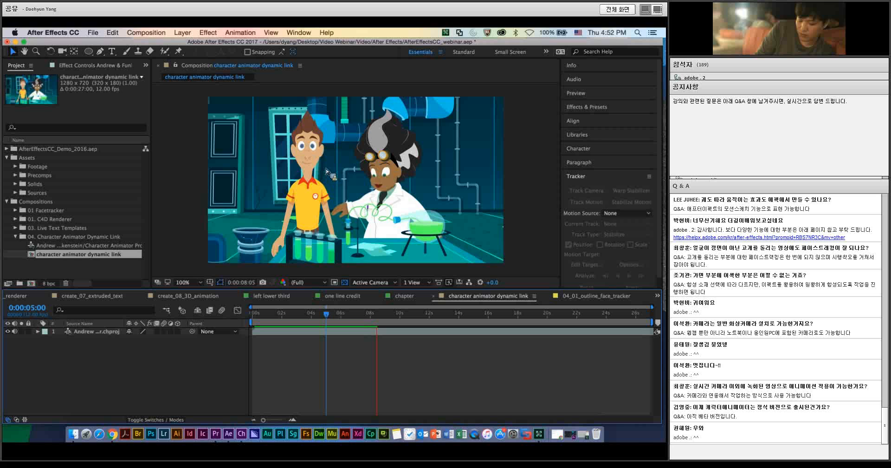
key("space")
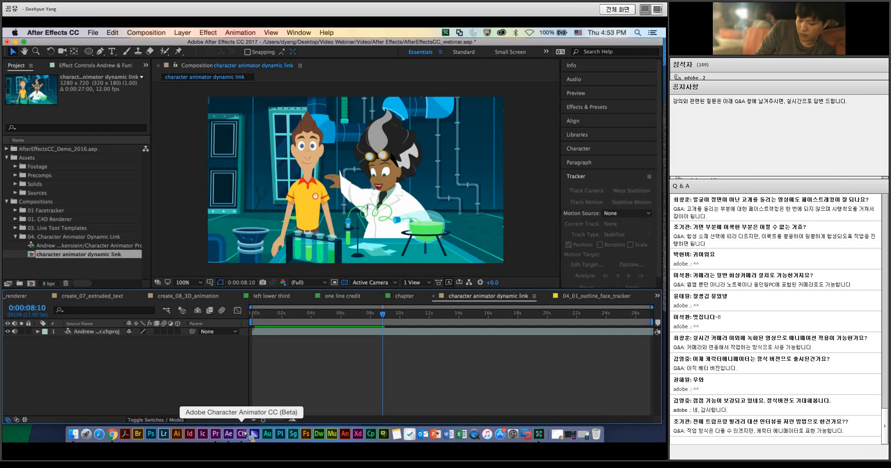
Step: Minimize the After Effects window, switch to Adobe Connect, and end the current screen share through its sharing options
left_click(21, 42)
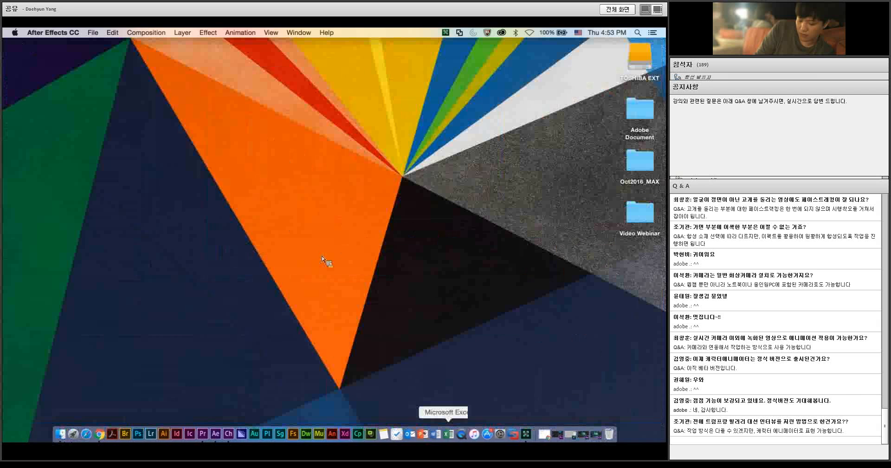
left_click(526, 434)
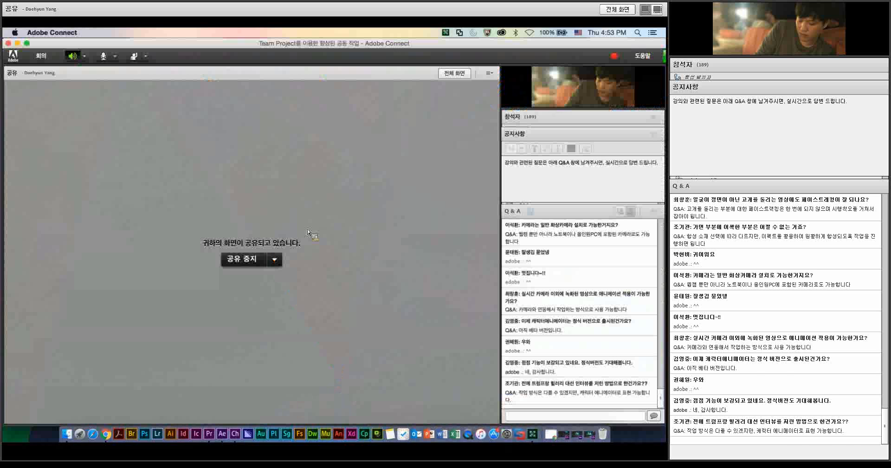
left_click(274, 260)
mouse_move(278, 322)
left_click(320, 322)
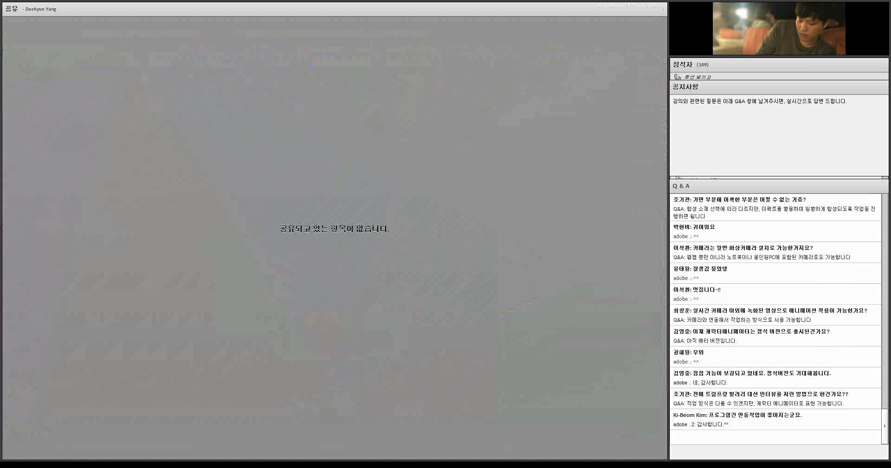